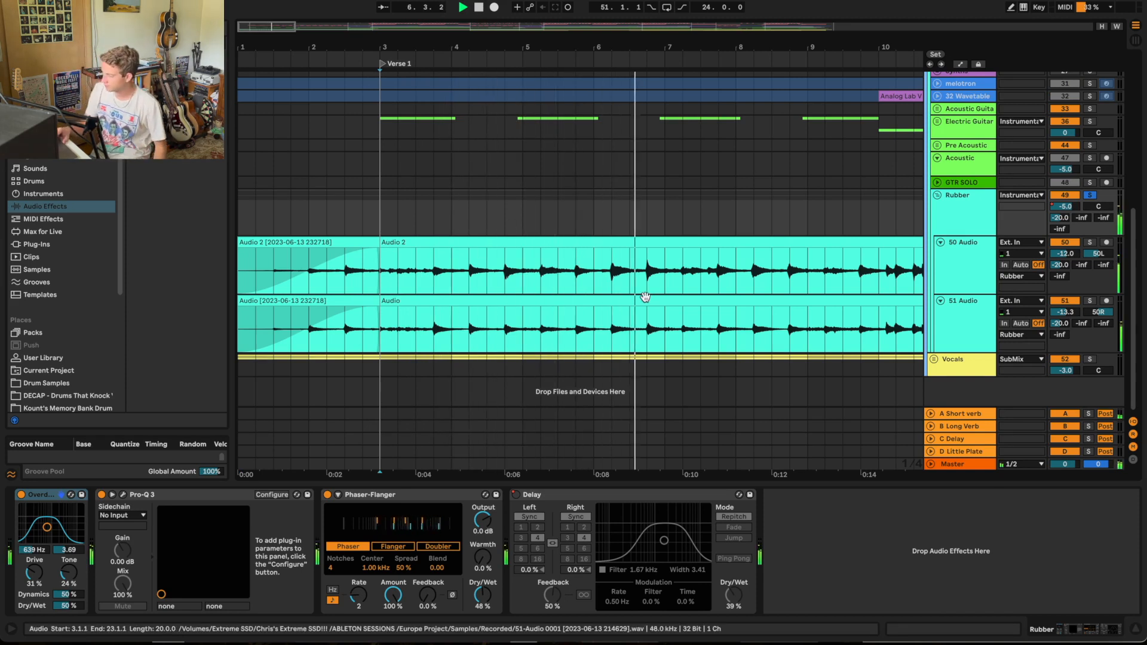
Step: Follow the soloed Rubber guitar recordings through Verse 1 during playback
scroll(644, 289, "right", 1)
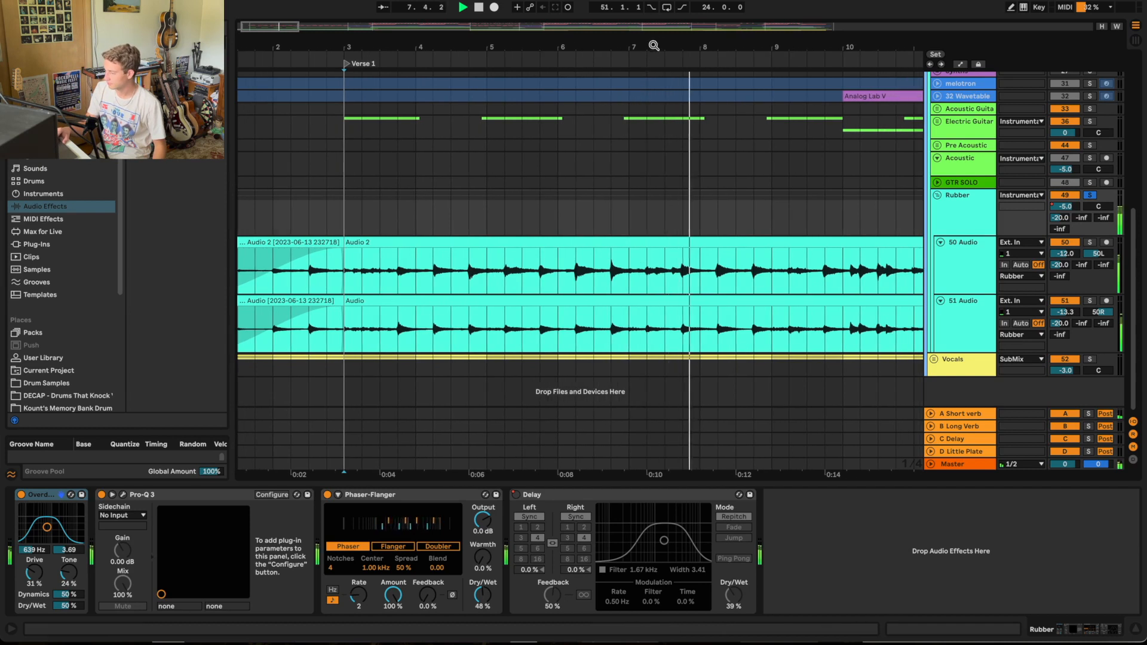
left_click_drag(653, 45, 652, 15)
scroll(578, 242, "right", 3)
scroll(578, 241, "left", 3)
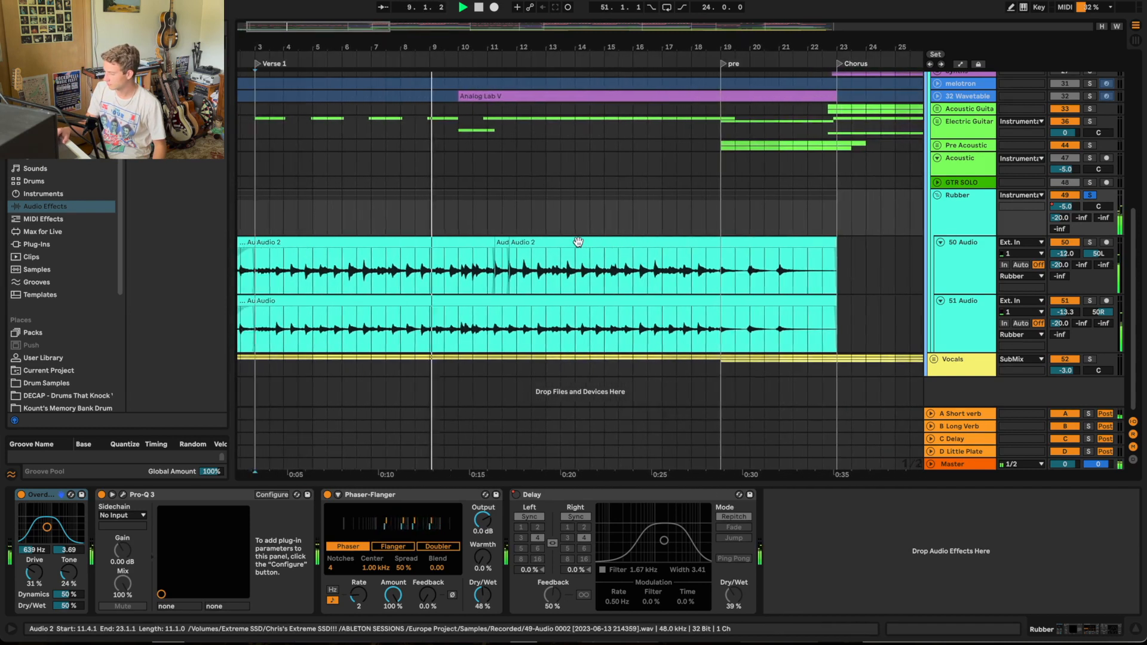
scroll(602, 322, "up", 4)
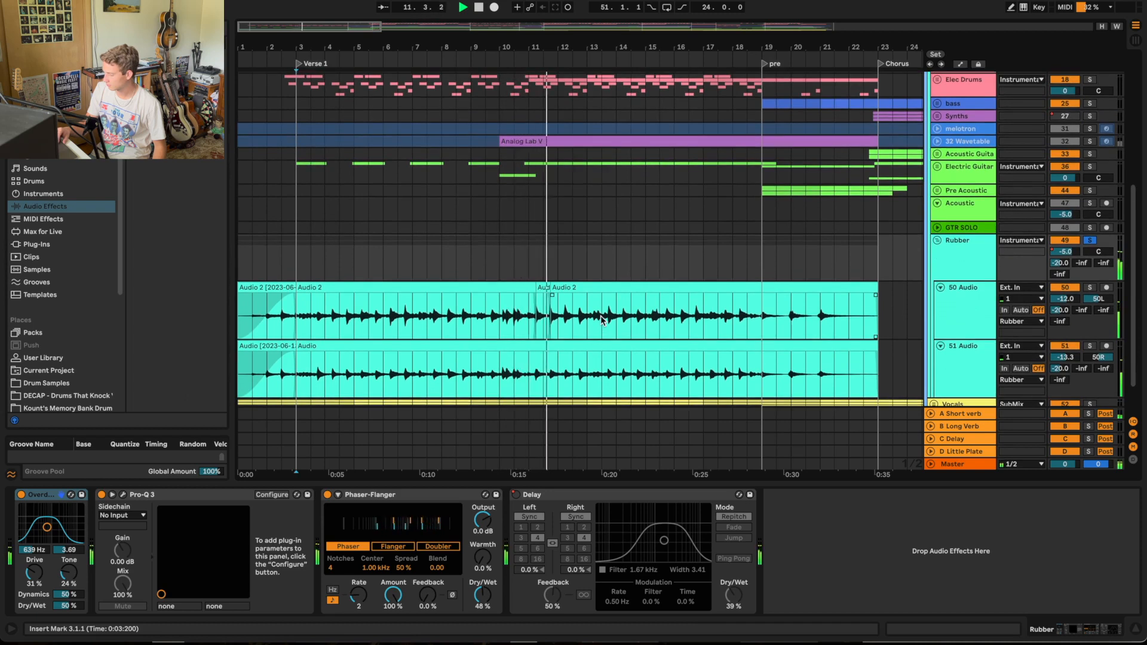
scroll(600, 316, "down", 4)
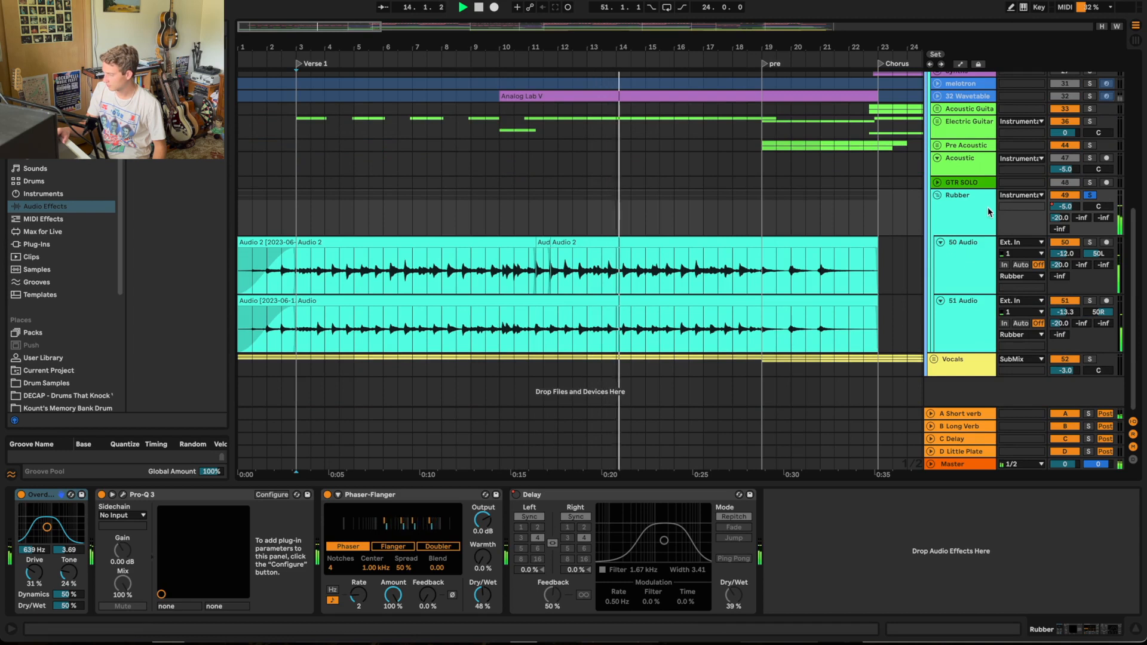
Step: Unfold the Electric Guitar group and play its Struming track in solo with the Rubber guitars from the Verse 1 marker
left_click(937, 122)
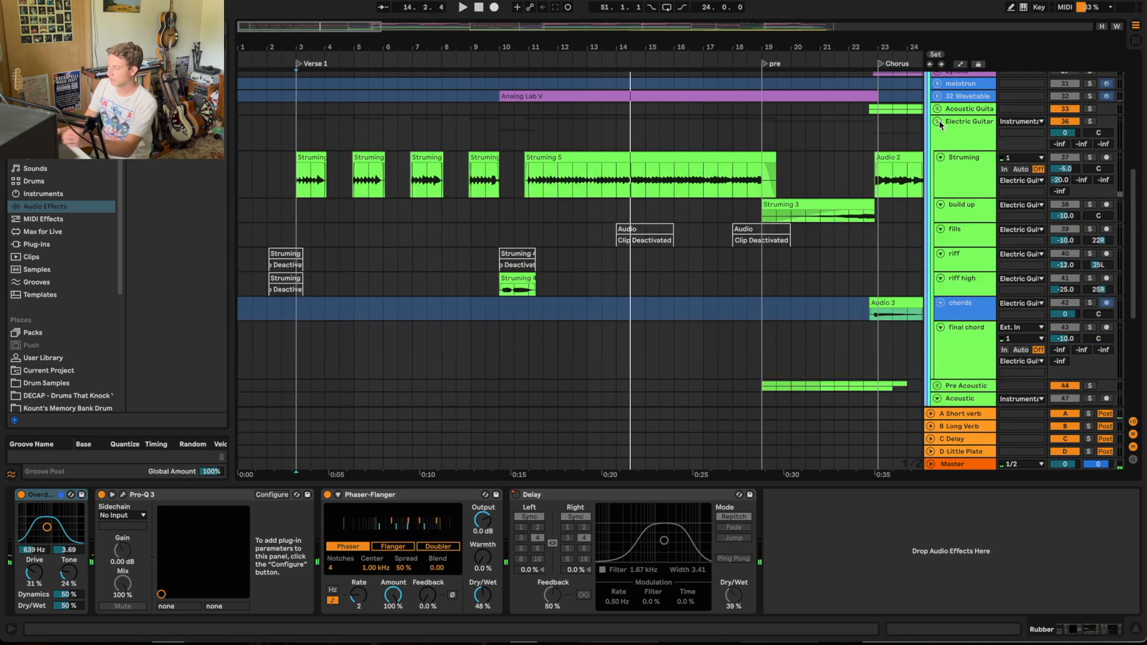
scroll(1031, 112, "down", 5)
scroll(1096, 107, "up", 1)
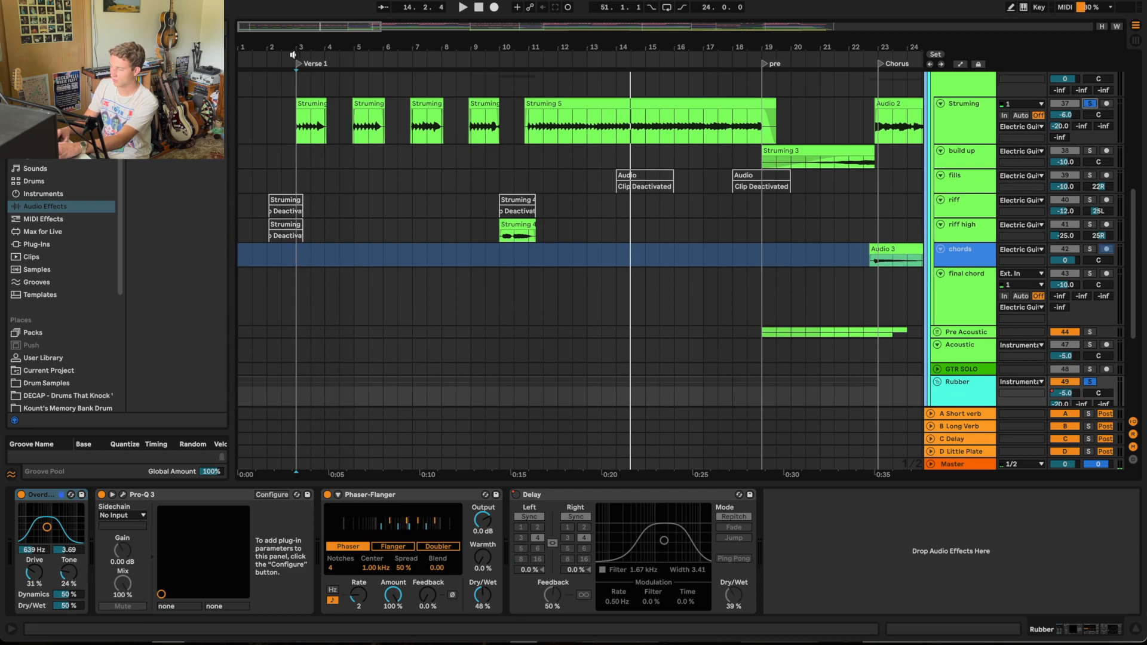
left_click(299, 66)
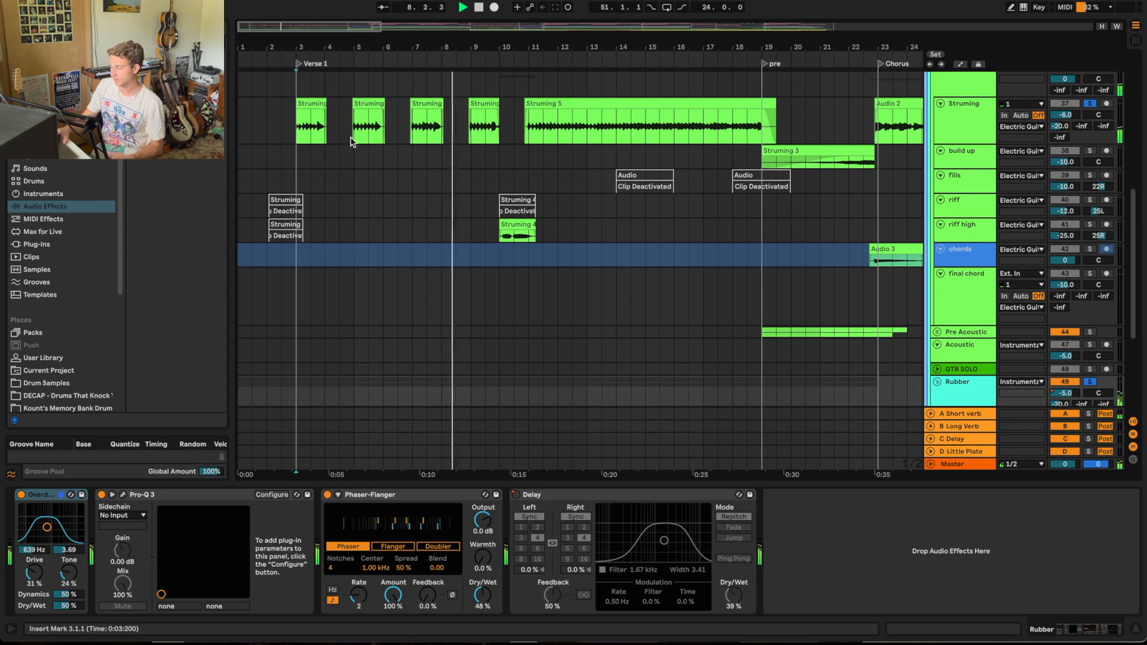
scroll(440, 256, "down", 6)
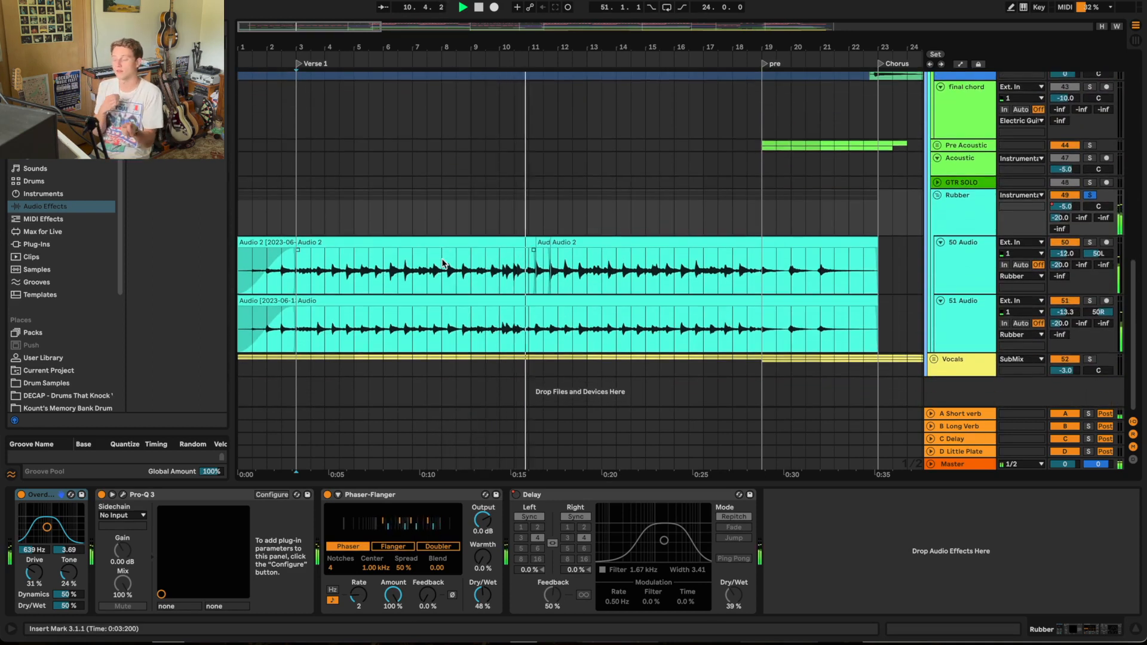
Step: Audition the riff high and Struming tracks in solo from bar 10 and clear their solos
scroll(596, 281, "up", 10)
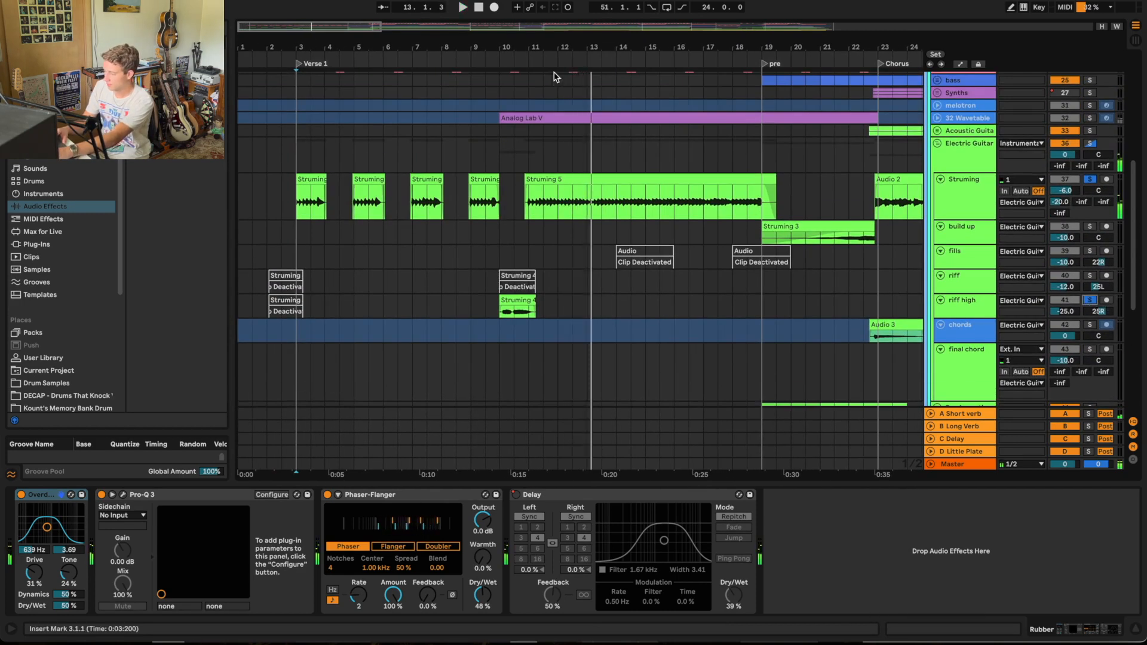
left_click(501, 50)
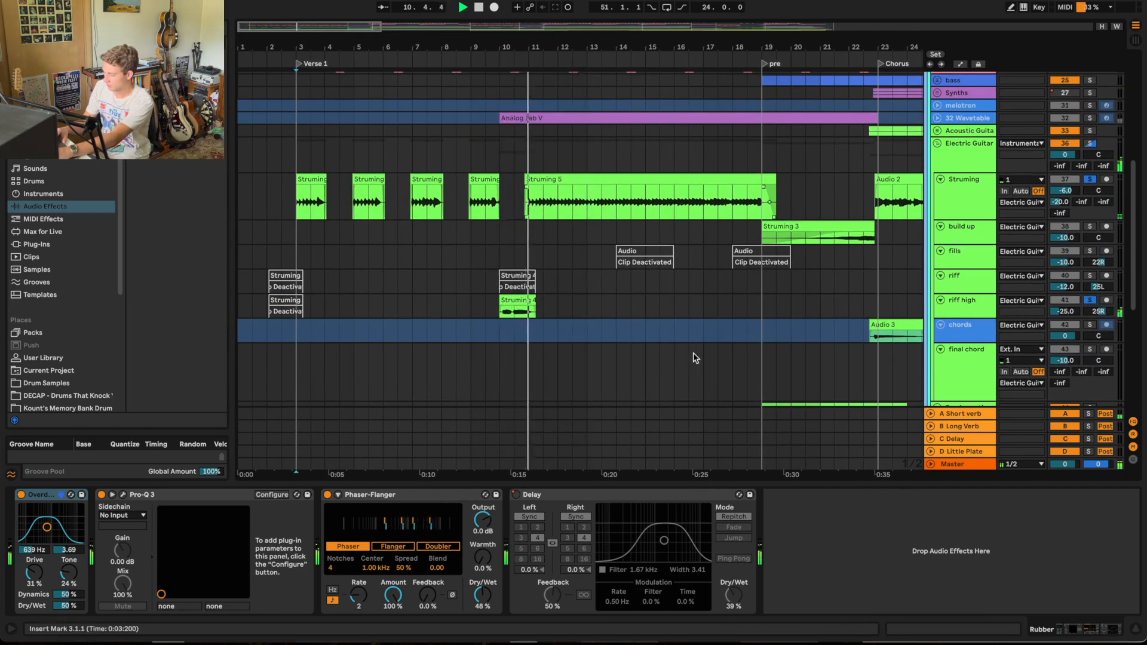
scroll(686, 289, "up", 2)
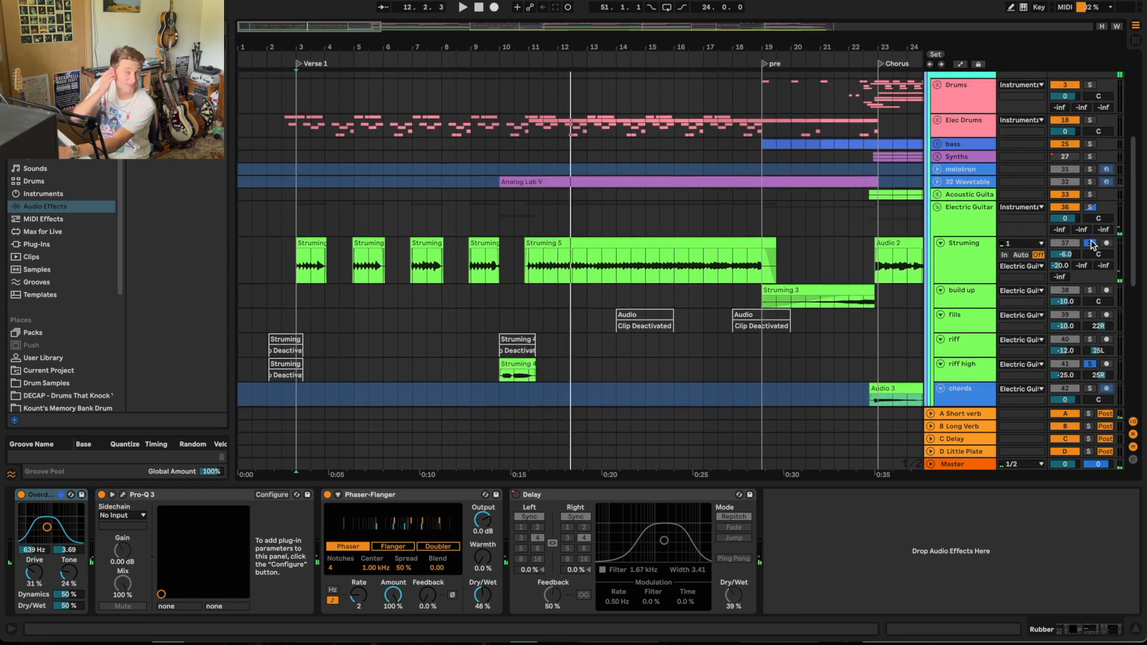
left_click(1090, 244)
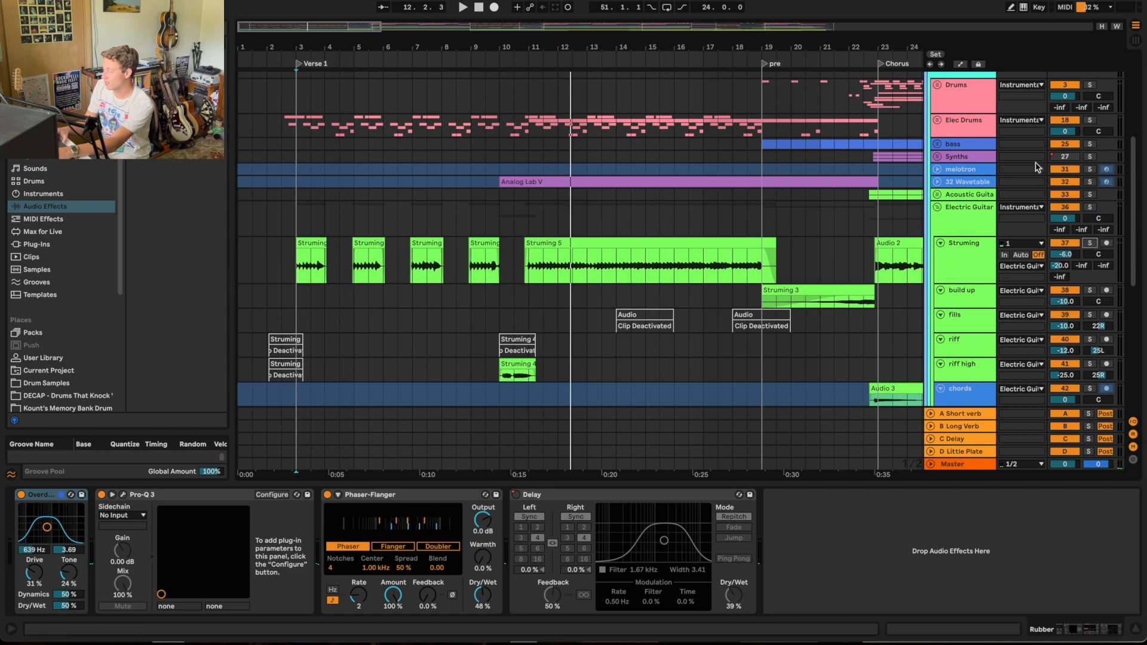
Step: Play the Elec Drums group in solo from the Verse 1 marker and unfold it to show its tracks
scroll(1023, 250, "down", 5)
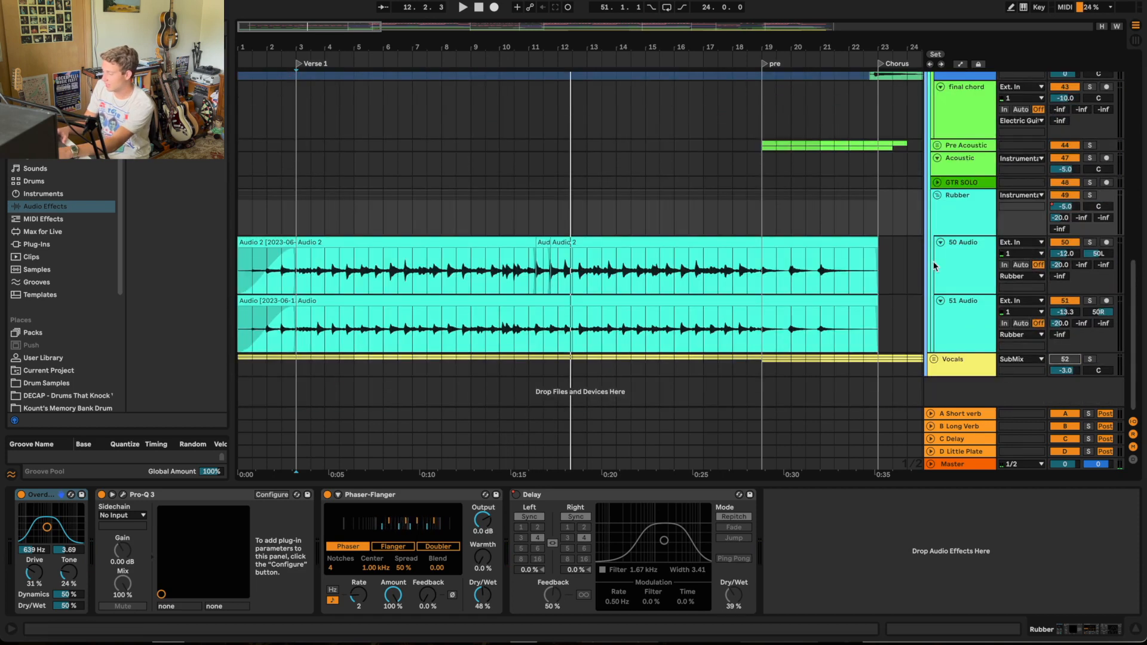
scroll(944, 266, "up", 5)
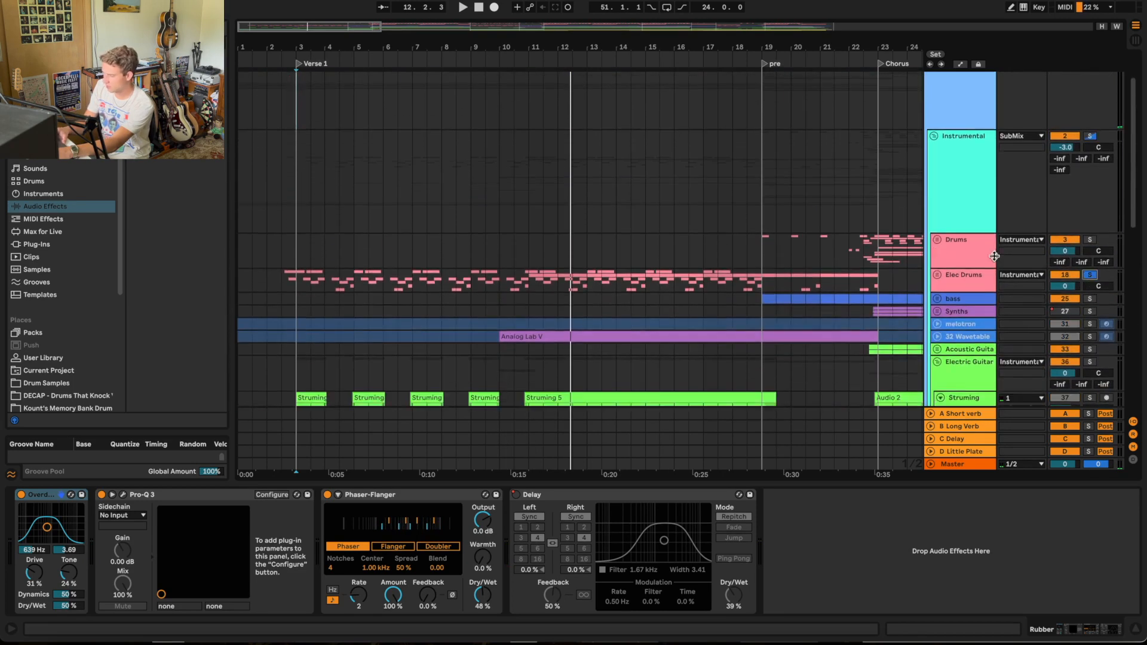
left_click(293, 64)
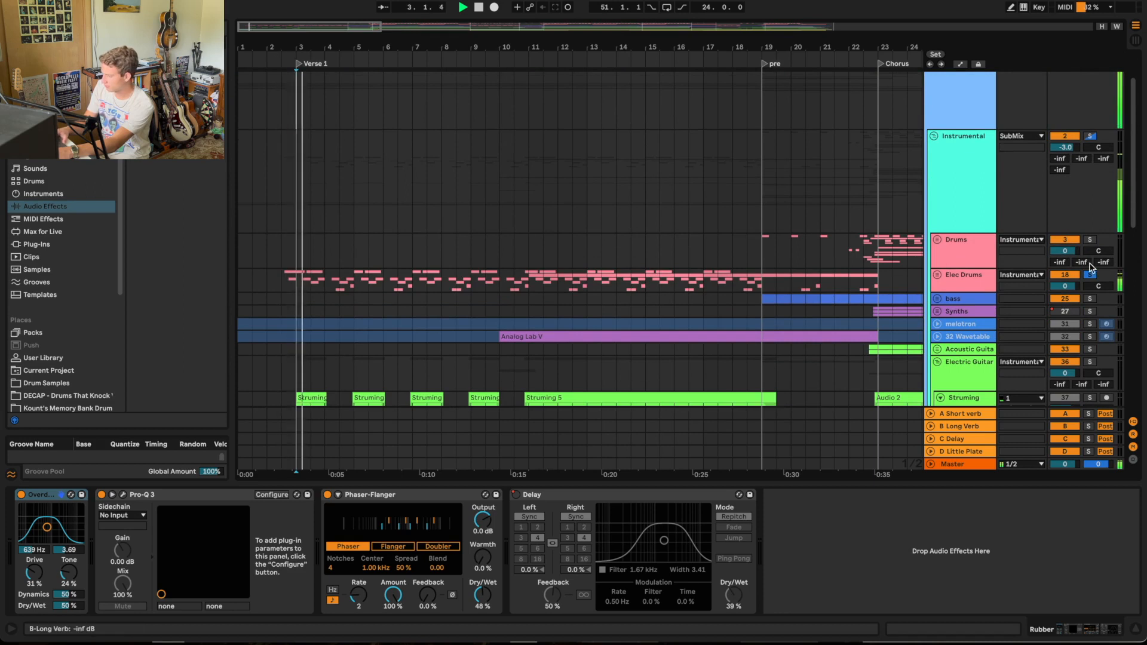
left_click(937, 275)
Step: Review the kick, snare and reverb percussion tracks in Elec Drums, take the group out of solo and fold it
scroll(884, 279, "down", 4)
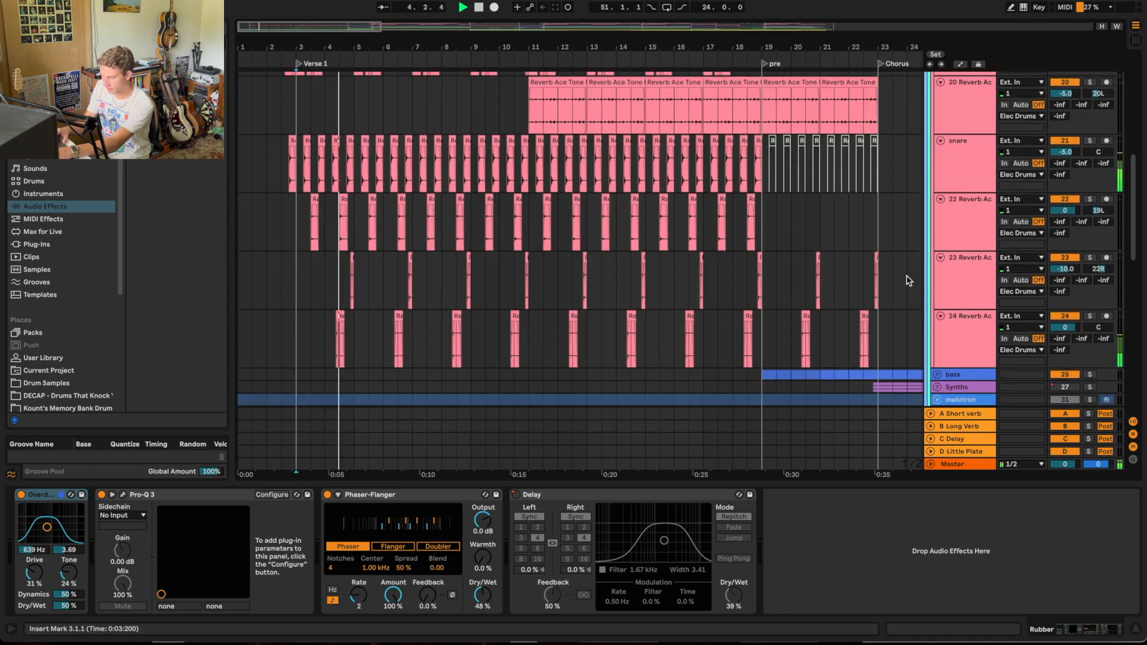
scroll(835, 266, "up", 2)
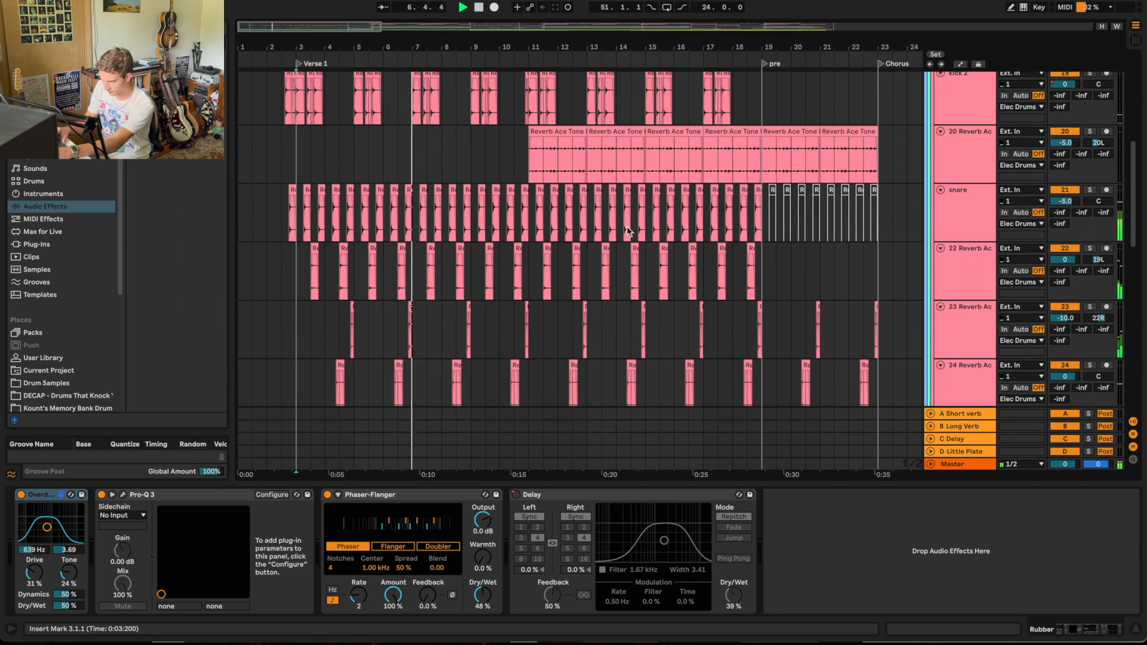
scroll(627, 231, "up", 1)
scroll(627, 231, "up", 10)
scroll(627, 231, "down", 4)
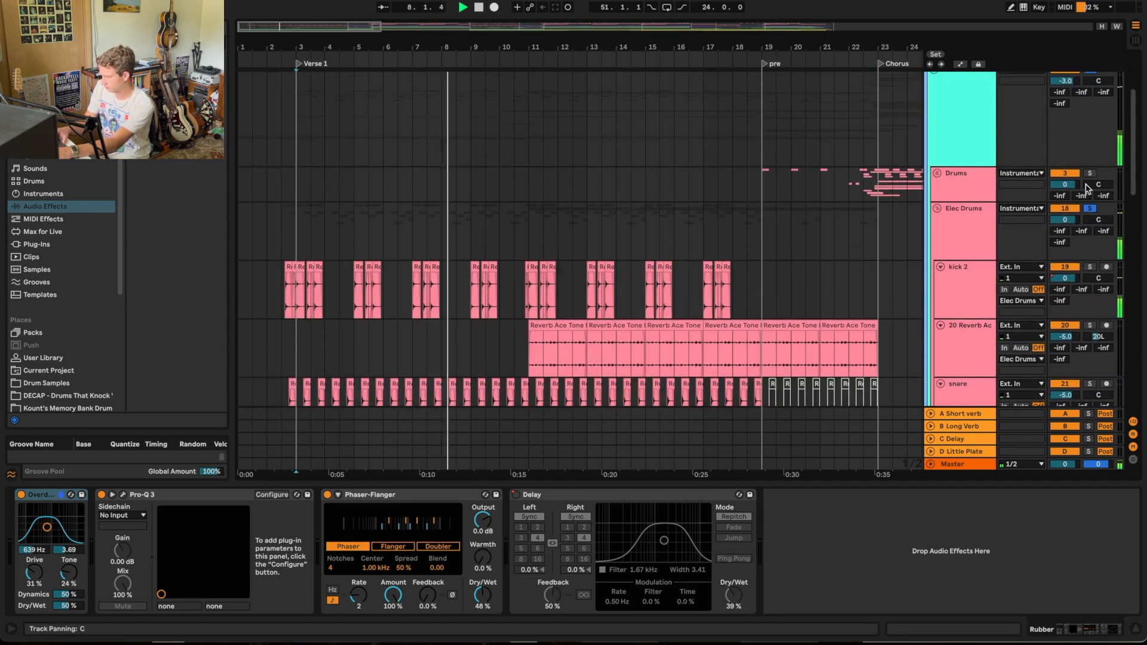
left_click(1090, 208)
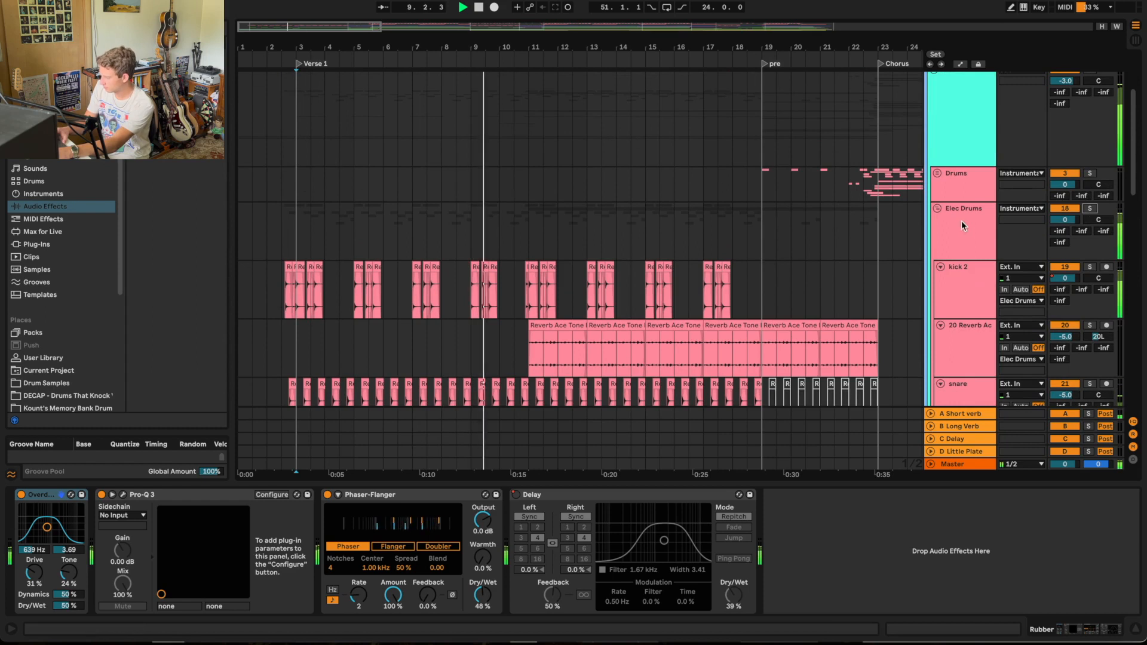
left_click(937, 209)
Step: Unfold the 32 Wavetable track, audition it briefly in solo and fold it again
scroll(813, 224, "down", 5)
scroll(814, 225, "up", 3)
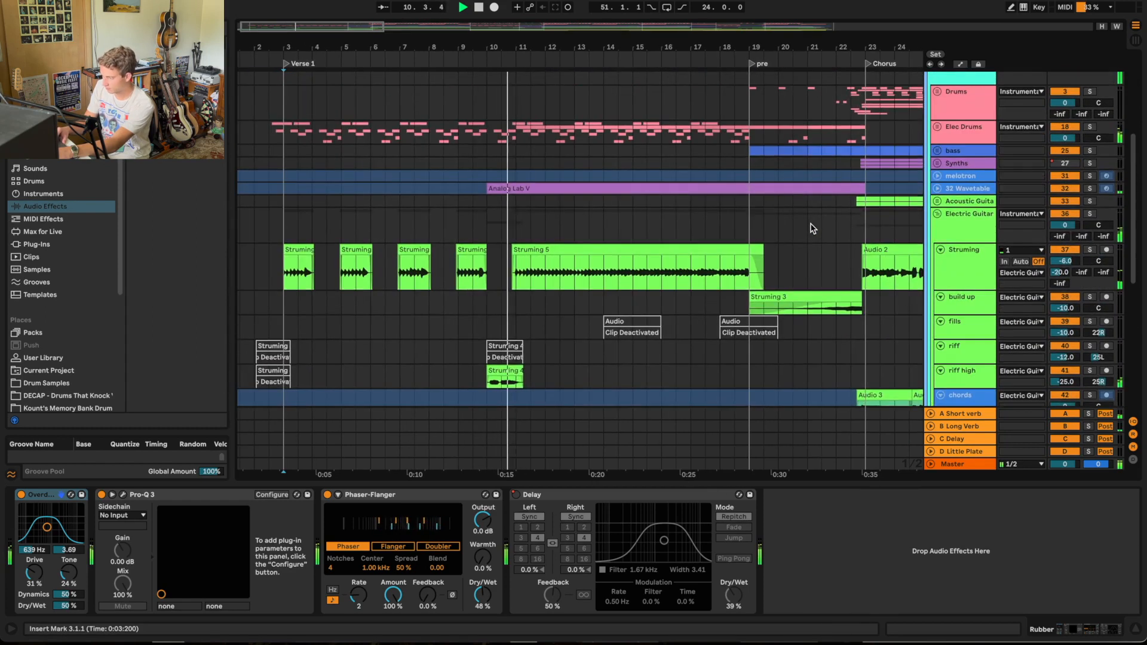
left_click(937, 210)
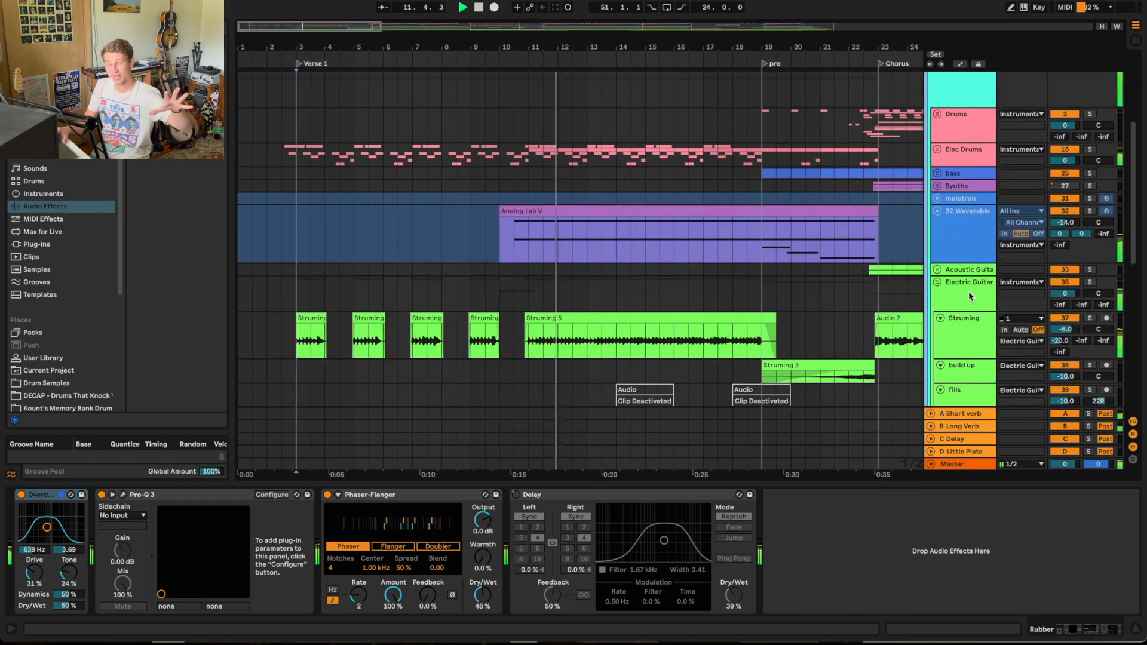
left_click(1090, 211)
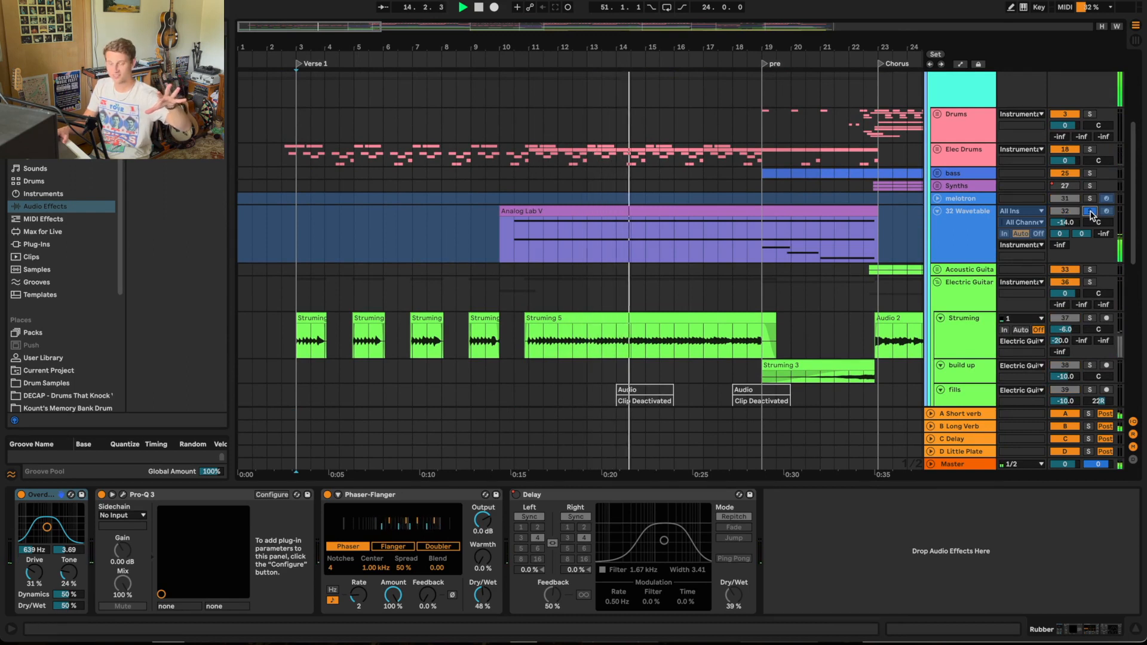
left_click(1090, 211)
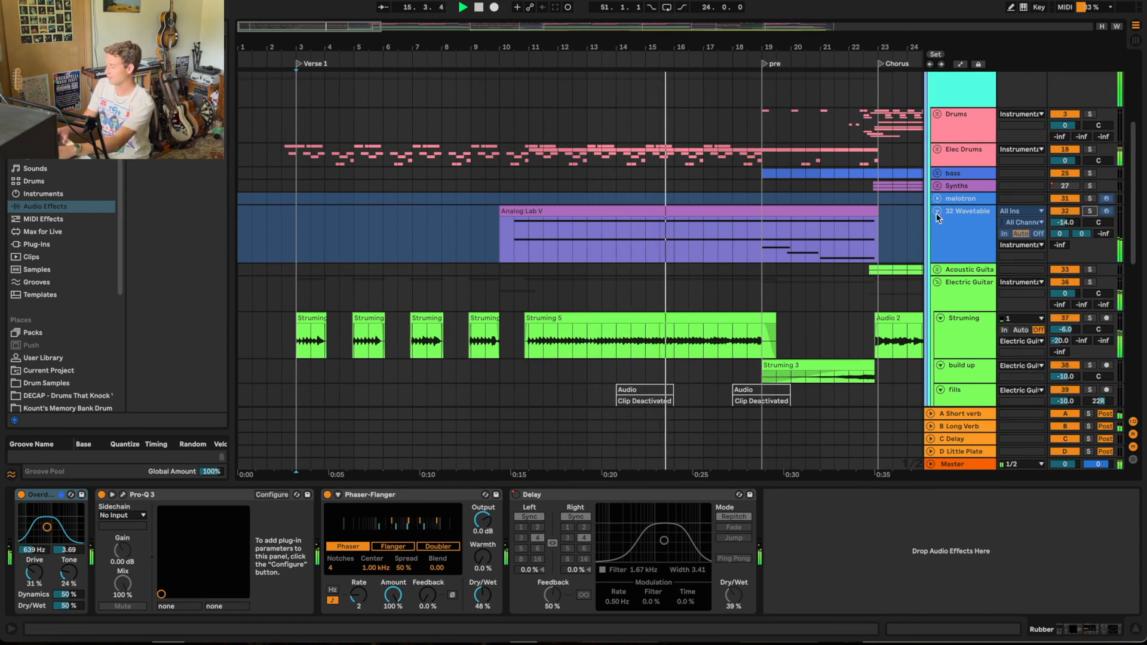
left_click(937, 210)
Step: Follow the full arrangement's playback from the verse through the pre section into the Chorus, and stop it there
scroll(784, 239, "down", 5)
scroll(783, 240, "right", 5)
scroll(784, 239, "up", 3)
scroll(783, 240, "up", 4)
scroll(783, 239, "right", 4)
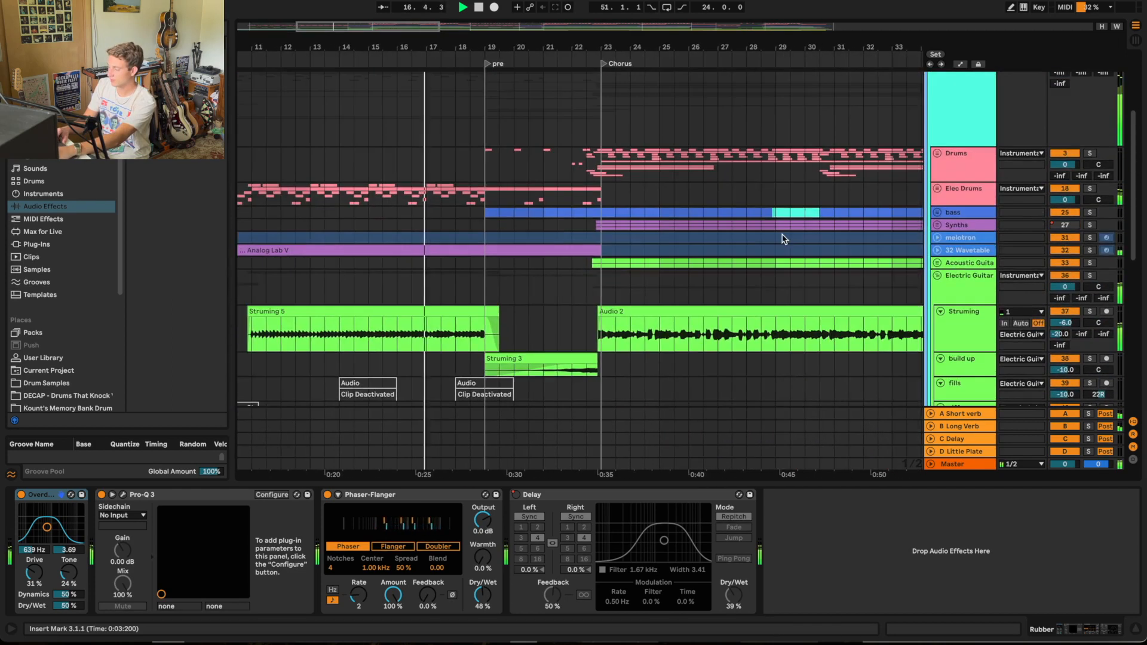
scroll(784, 240, "down", 3)
scroll(783, 239, "left", 2)
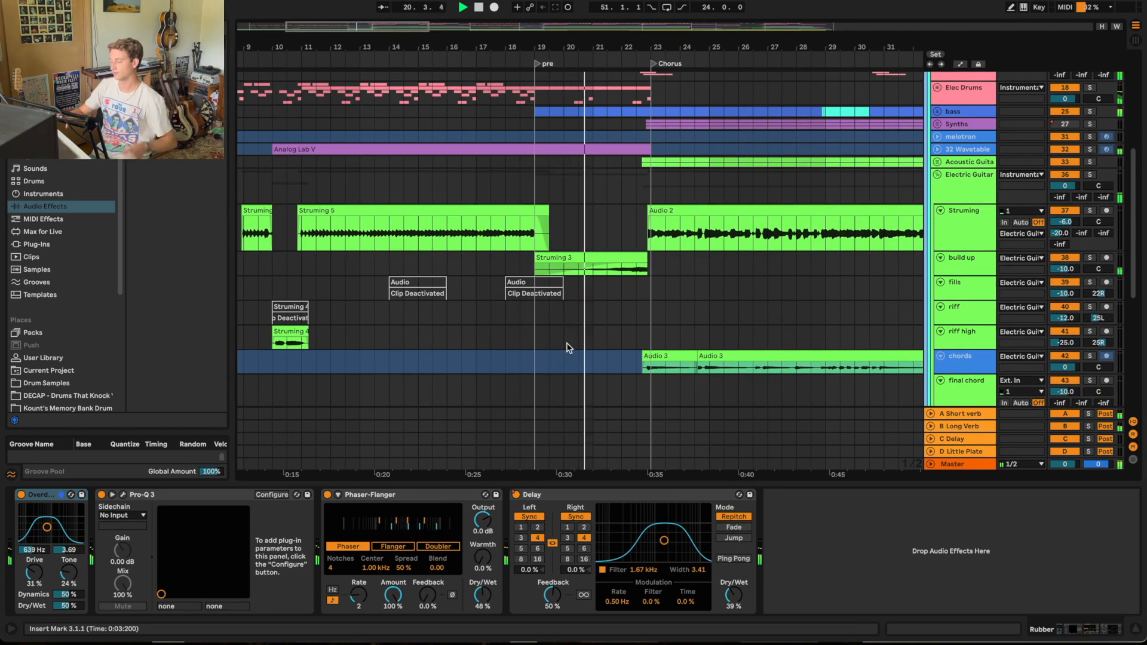
scroll(567, 348, "down", 5)
scroll(568, 348, "up", 10)
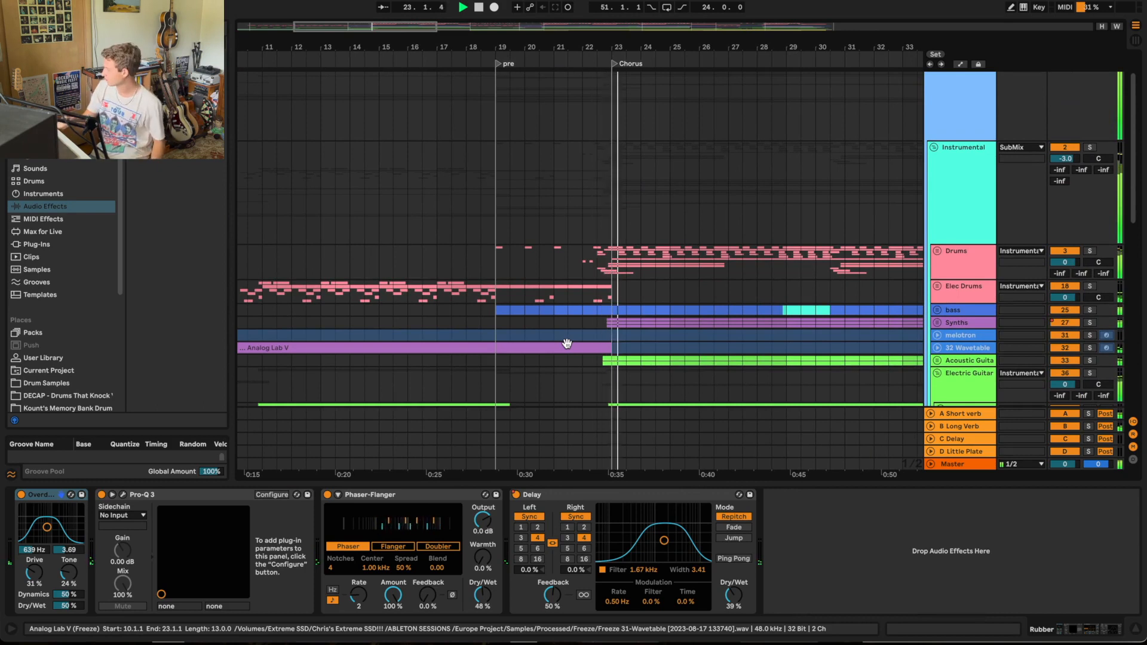
key("space")
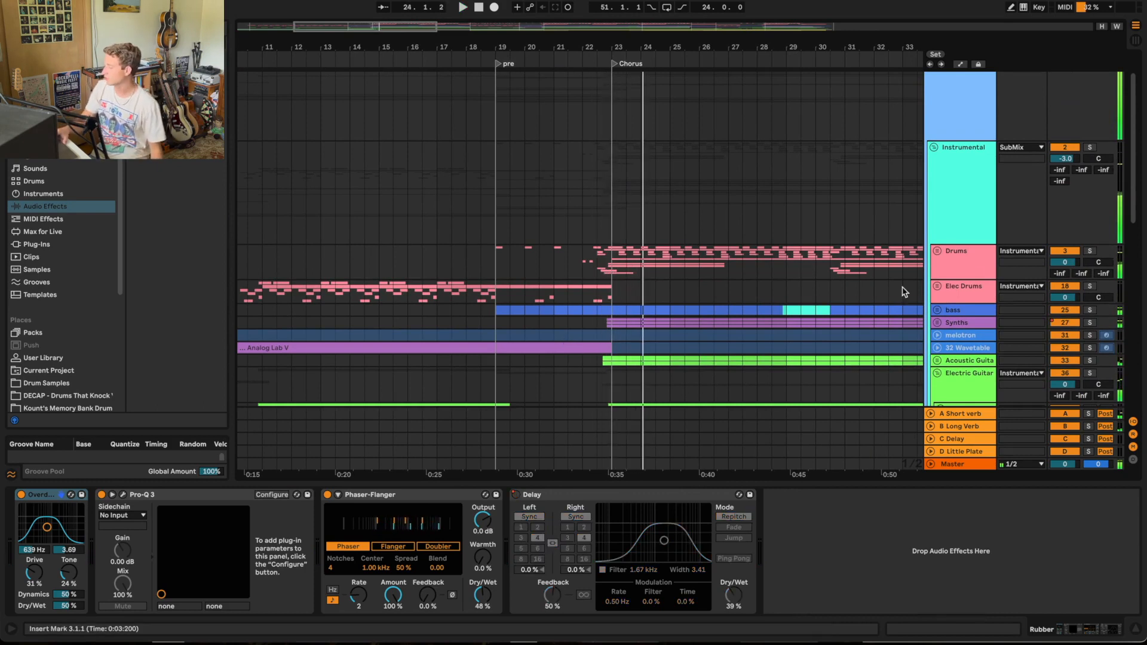
Step: Unfold the Drums group and enlarge its chorus Groove track to show the drum loop waveform
left_click(937, 251)
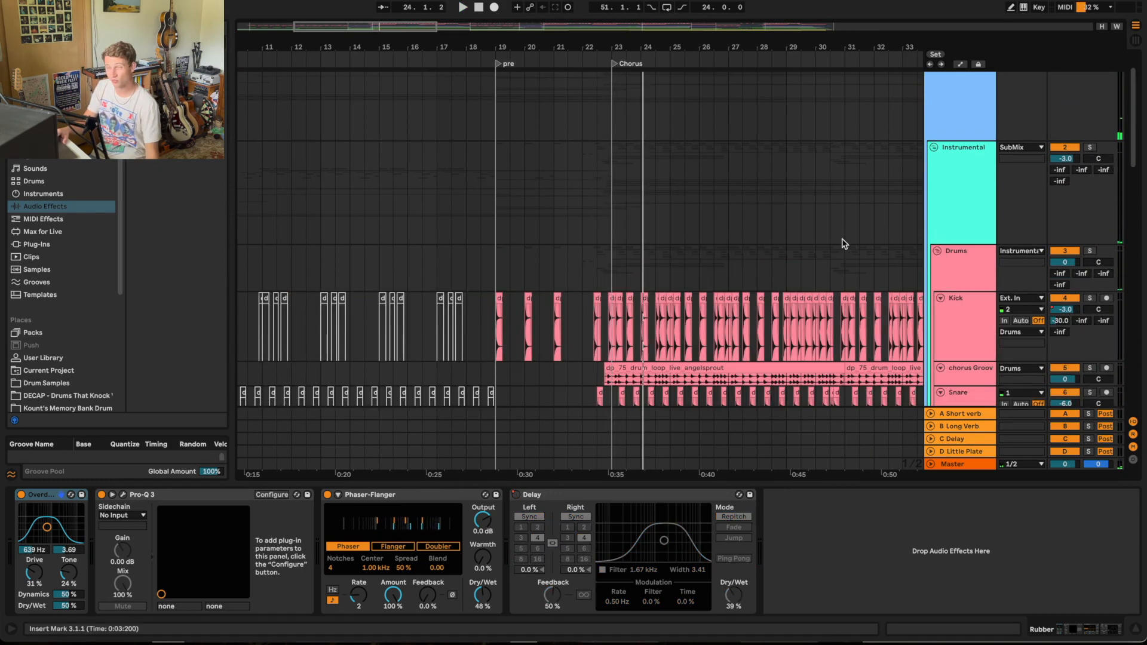
scroll(833, 238, "down", 3)
scroll(694, 188, "right", 1)
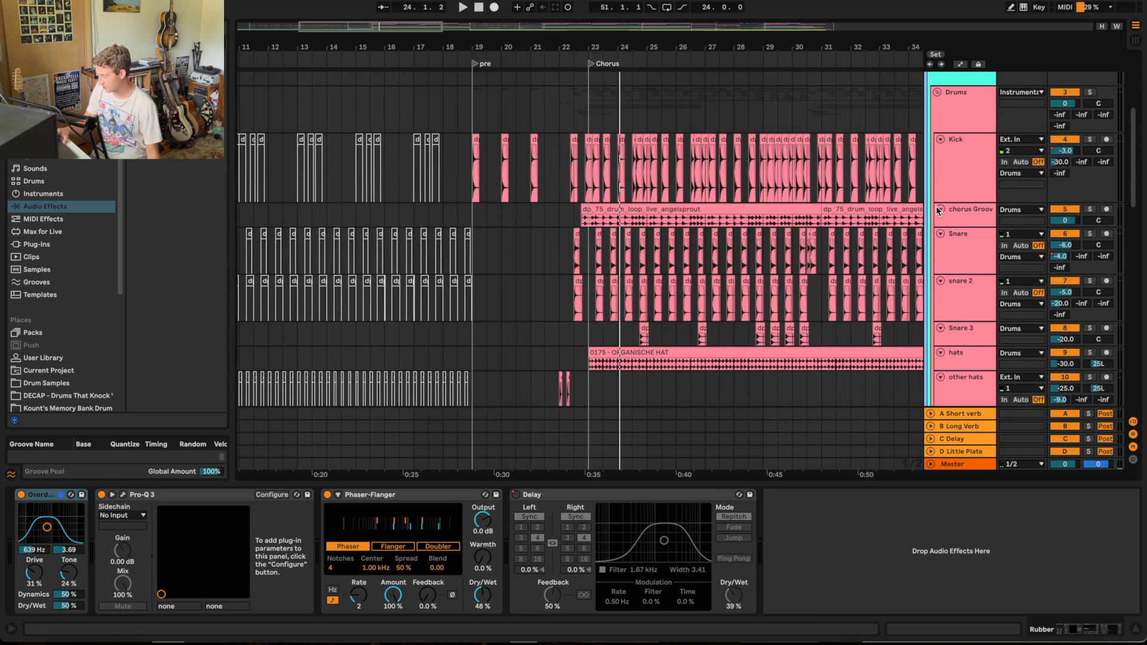
left_click(948, 224)
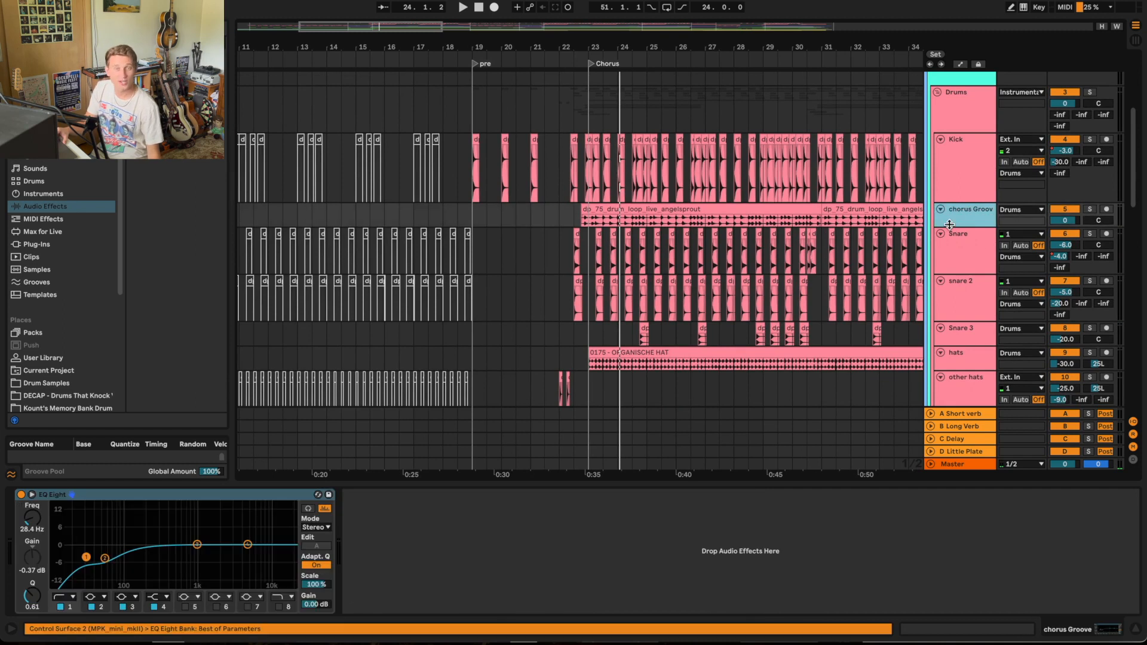
left_click_drag(949, 229, 941, 284)
scroll(821, 213, "right", 6)
scroll(820, 213, "down", 3)
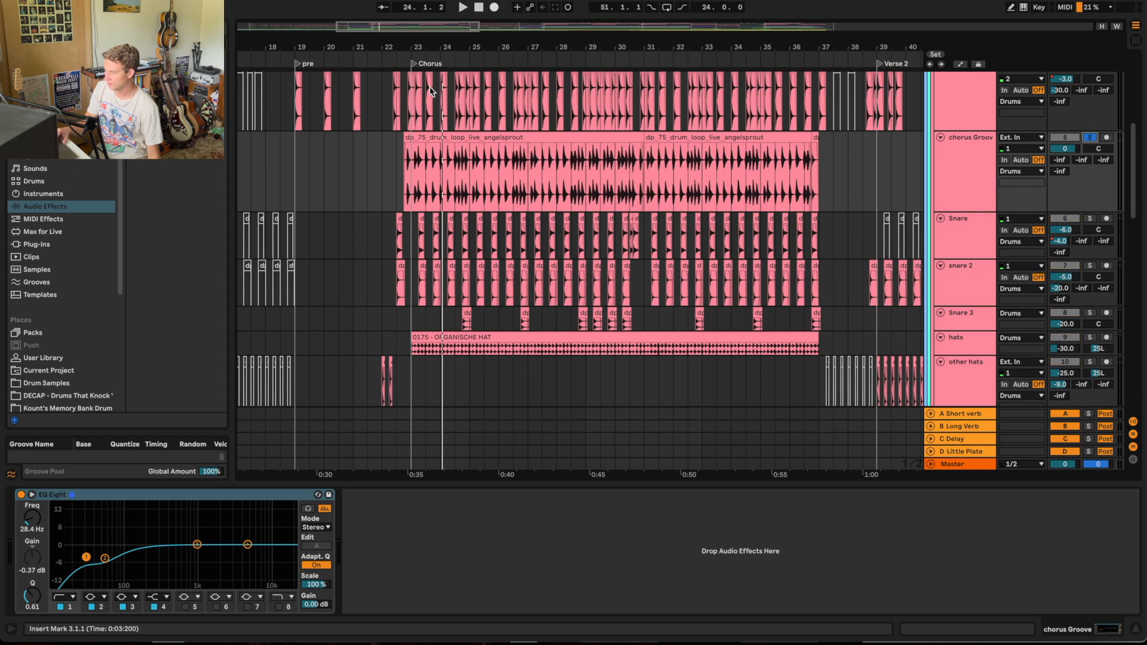
Step: Play the chorus Groove track in solo from the Chorus marker, adding the Kick and snare tracks to the solo
left_click(403, 64)
scroll(400, 63, "up", 5)
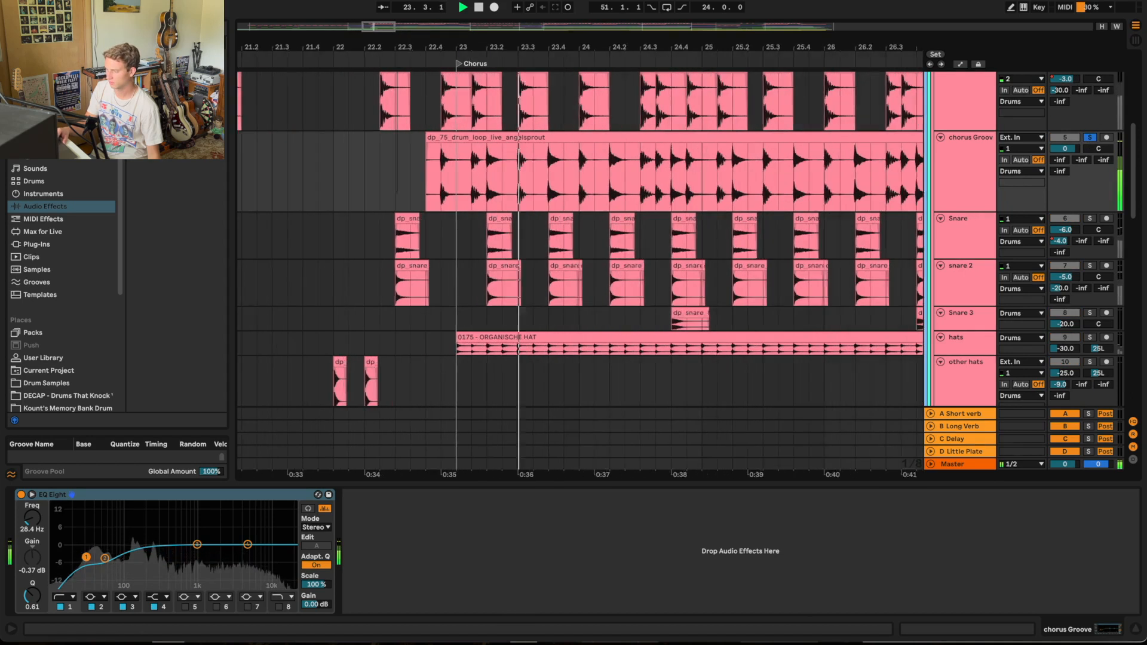
scroll(412, 87, "right", 2)
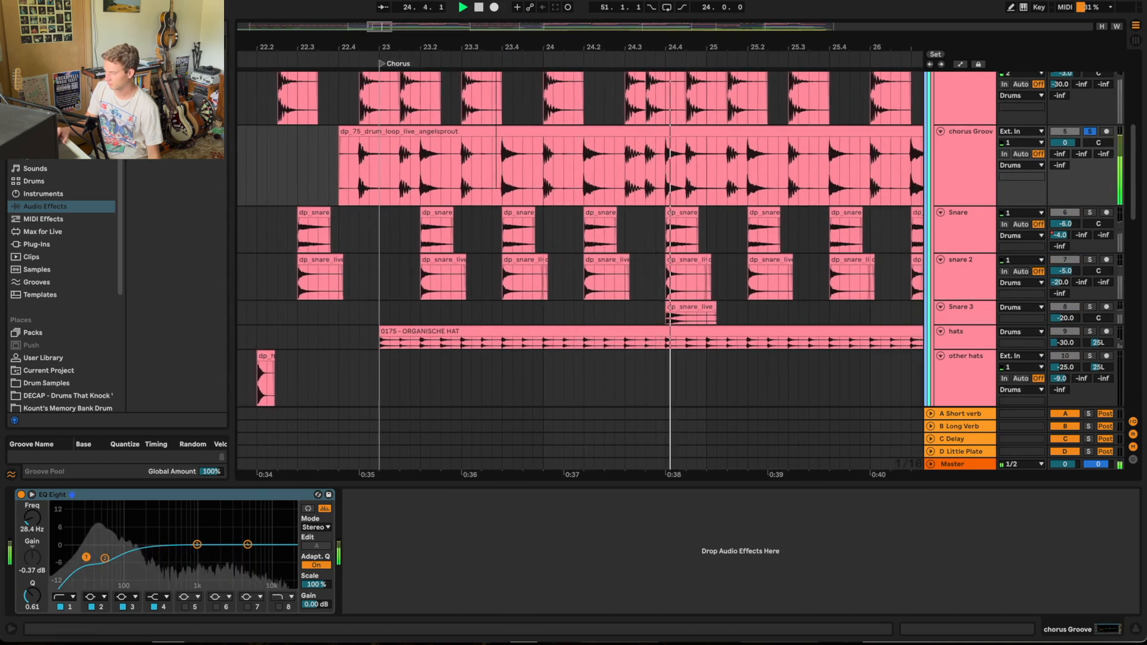
scroll(440, 120, "down", 5)
scroll(415, 120, "down", 5)
scroll(442, 179, "up", 4)
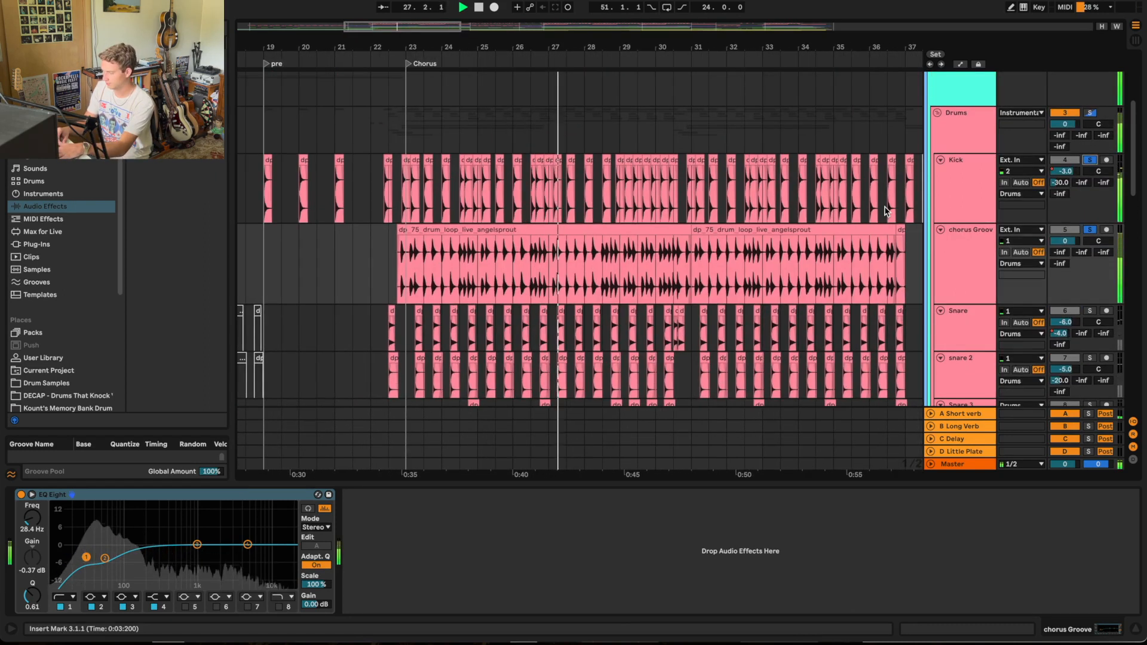
scroll(886, 211, "down", 3)
left_click(1090, 219)
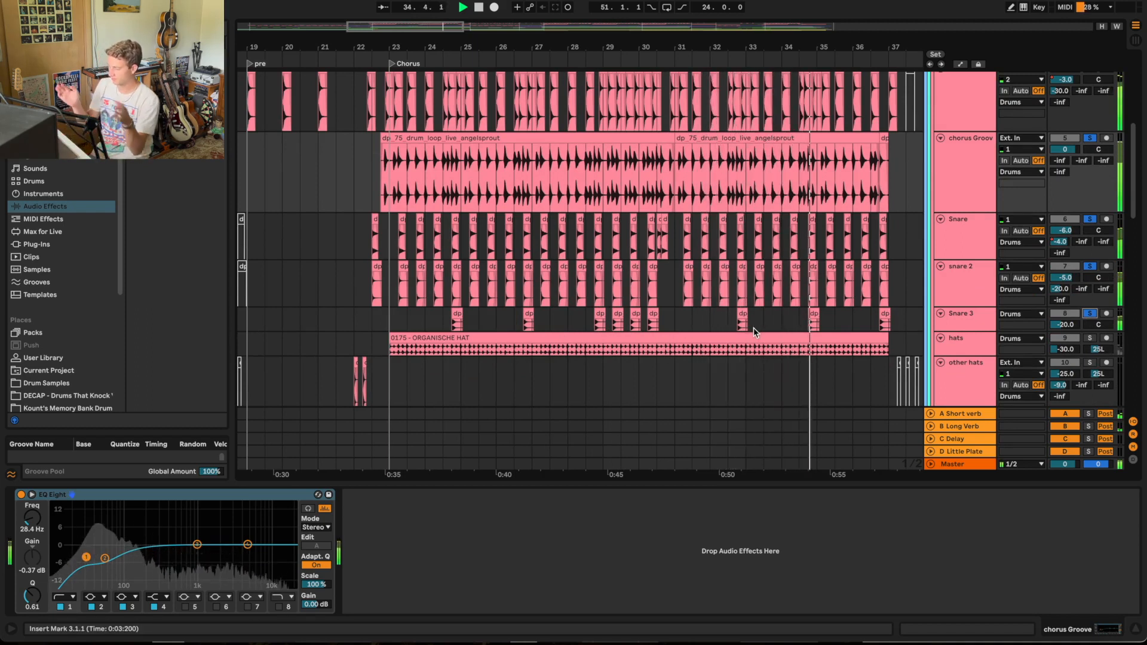
Step: Replay the soloed chorus Groove, snare and hats tracks from the Chorus marker, checking the crash and tom tracks, and stop playback
key("space")
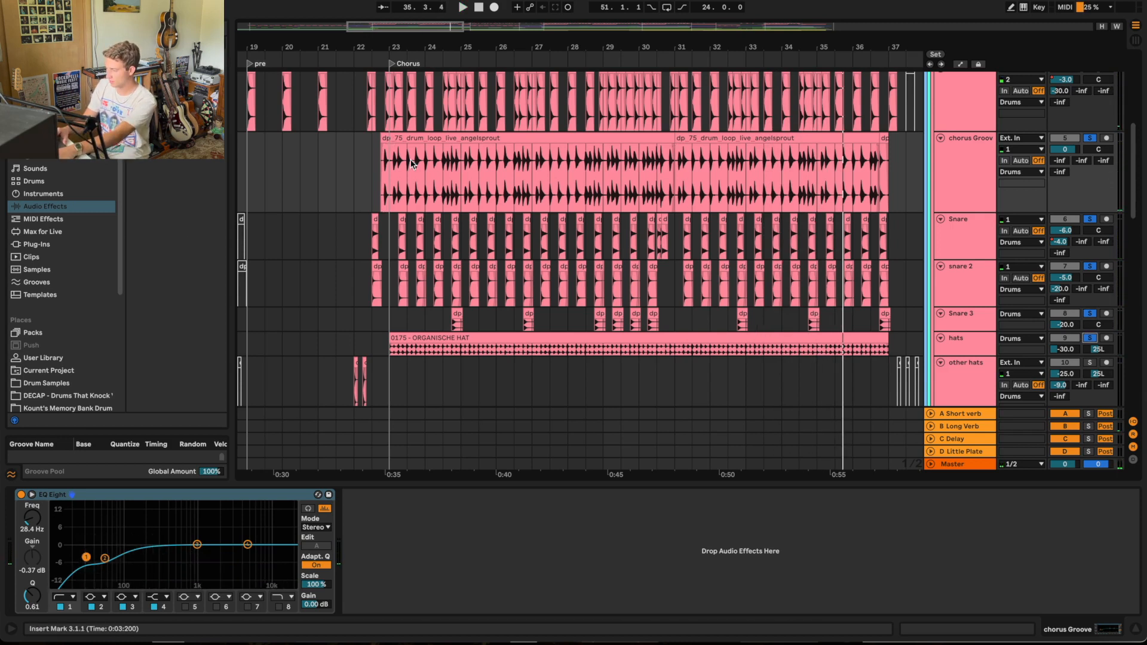
scroll(388, 66, "down", 3)
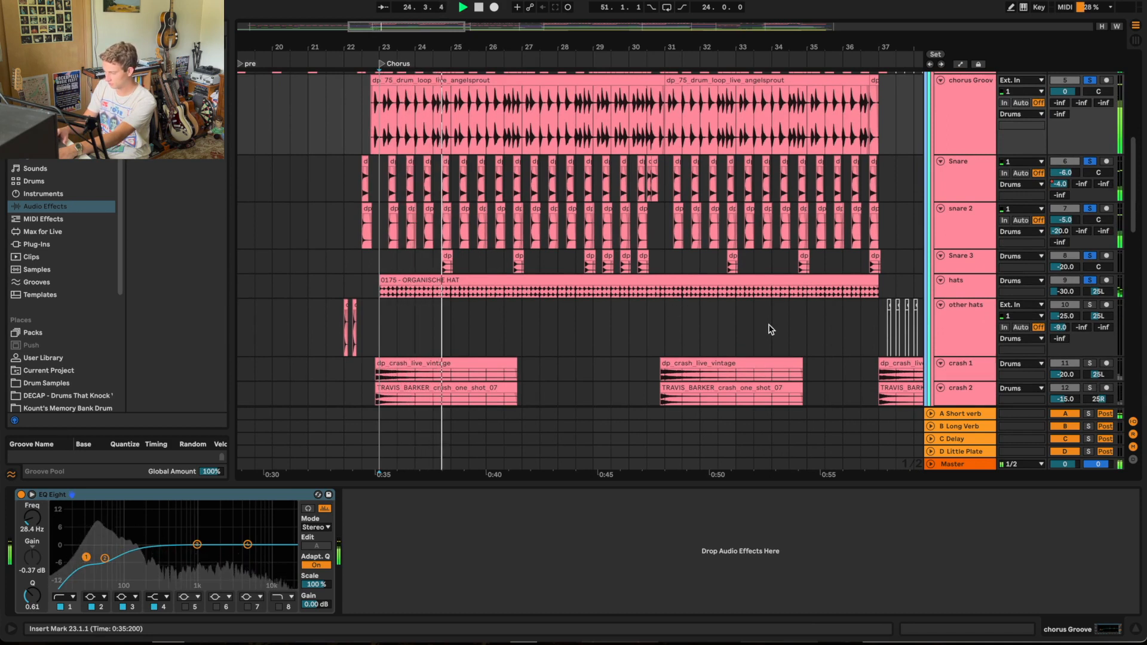
scroll(771, 329, "down", 5)
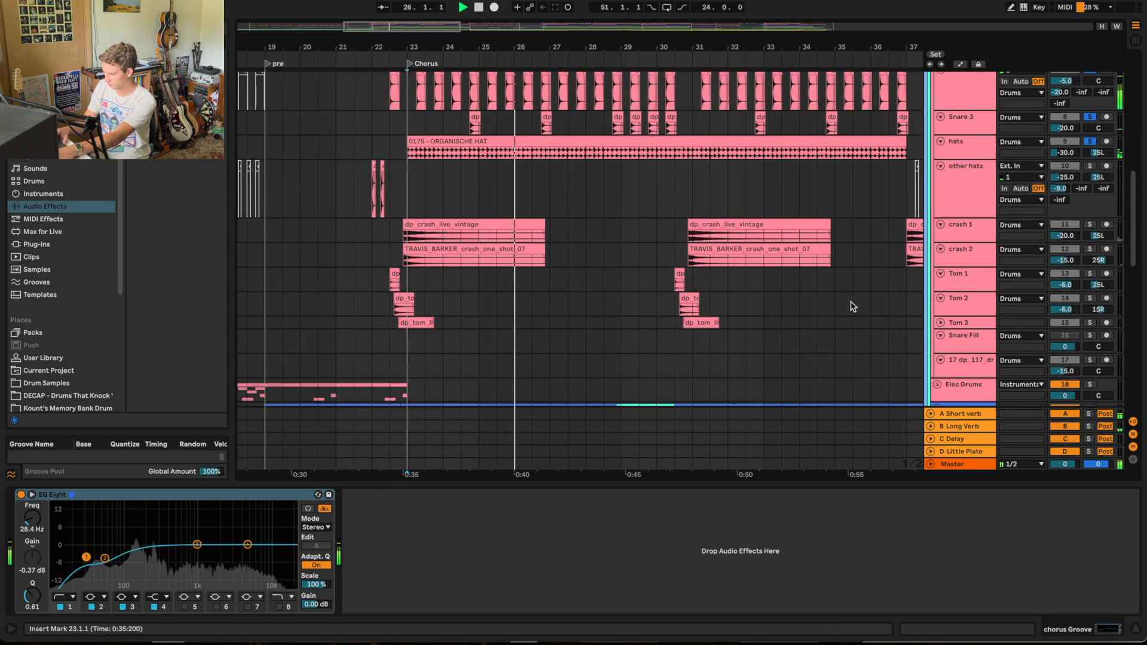
scroll(836, 272, "down", 3)
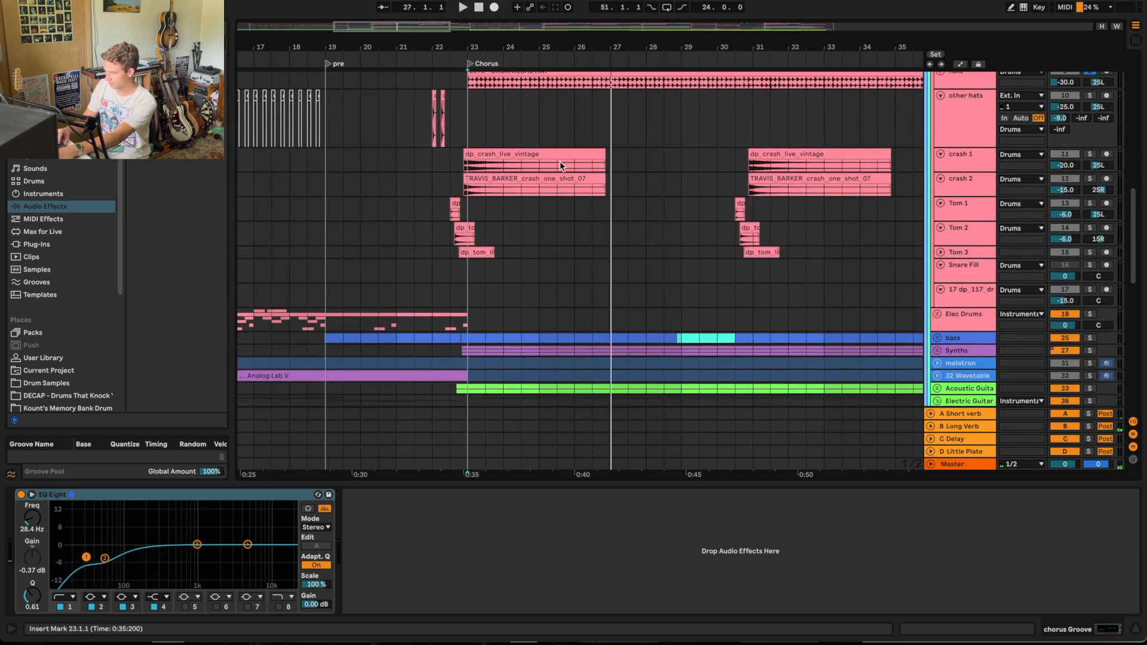
Step: Play the whole Drums group in solo from the end of the pre section into the Chorus, following its crashes and toms
scroll(743, 226, "up", 10)
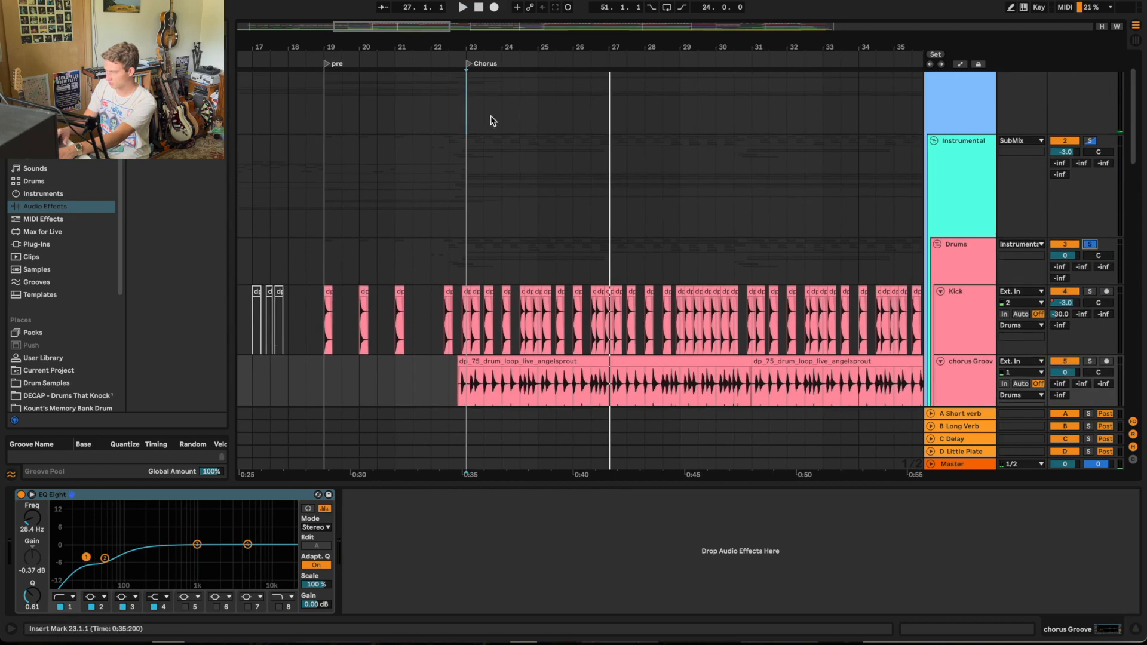
left_click(408, 56)
scroll(448, 233, "down", 10)
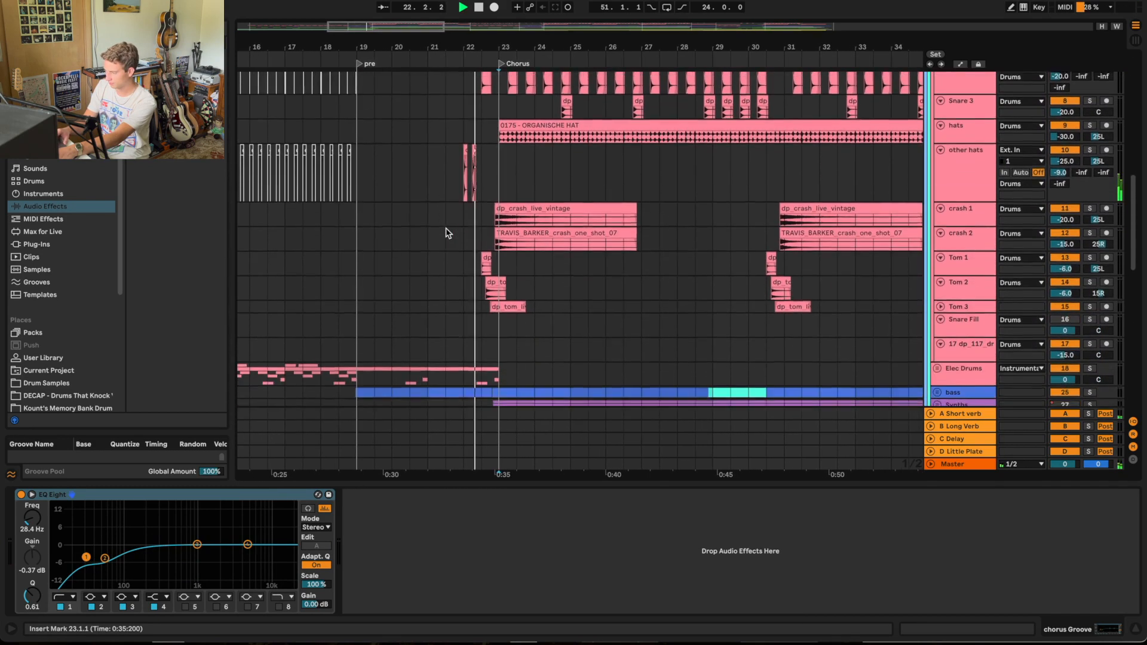
scroll(448, 233, "up", 3)
scroll(448, 233, "down", 3)
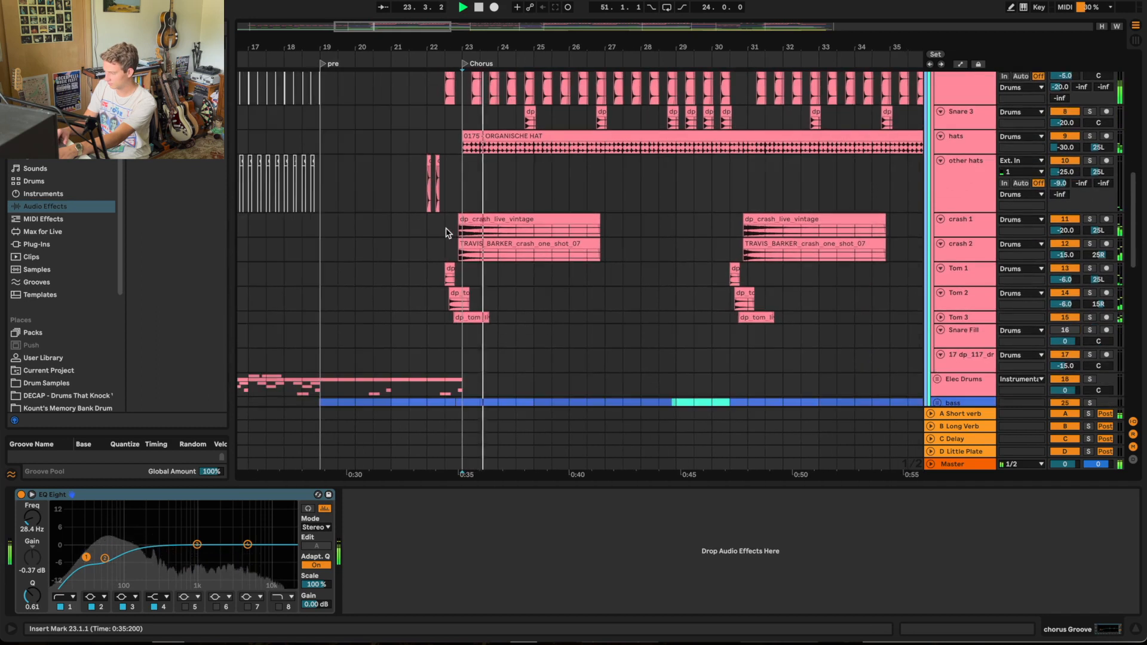
scroll(445, 232, "down", 5)
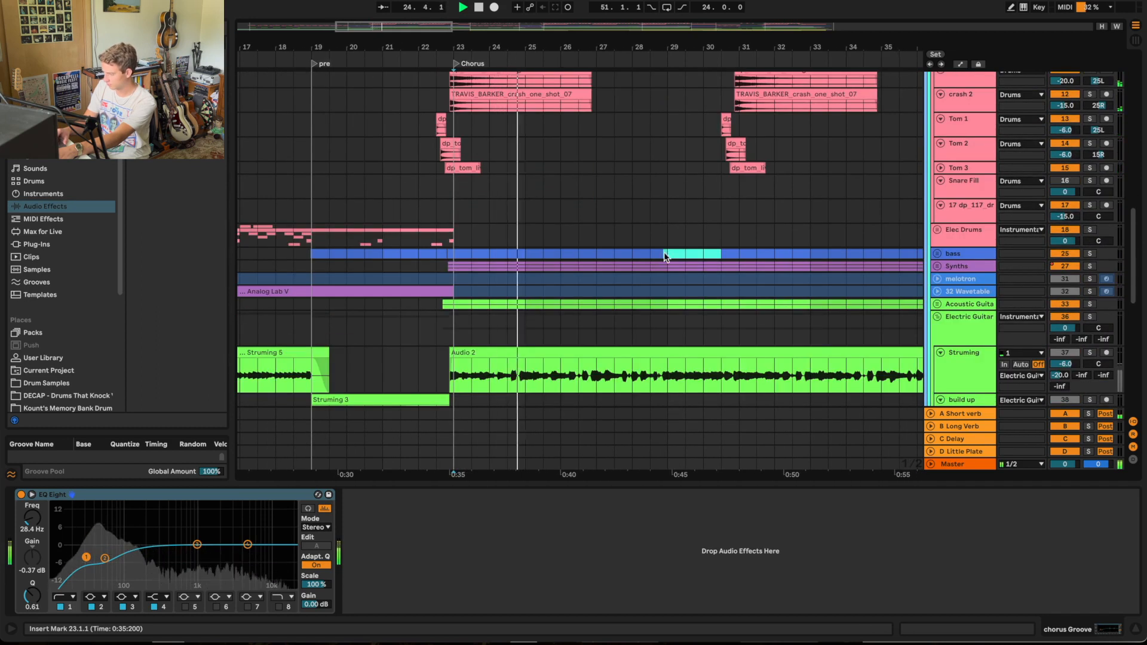
Step: Unfold the bass group and audition it in solo through the Chorus, examining its clips up to Verse 2
left_click_drag(695, 46, 430, 46)
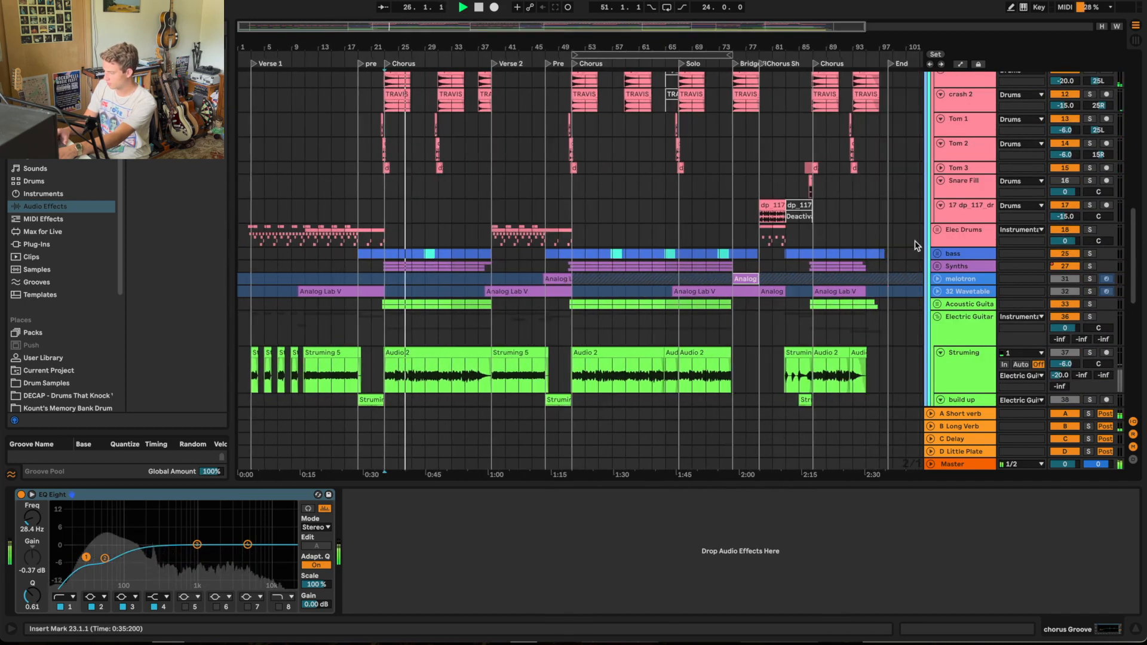
left_click(936, 253)
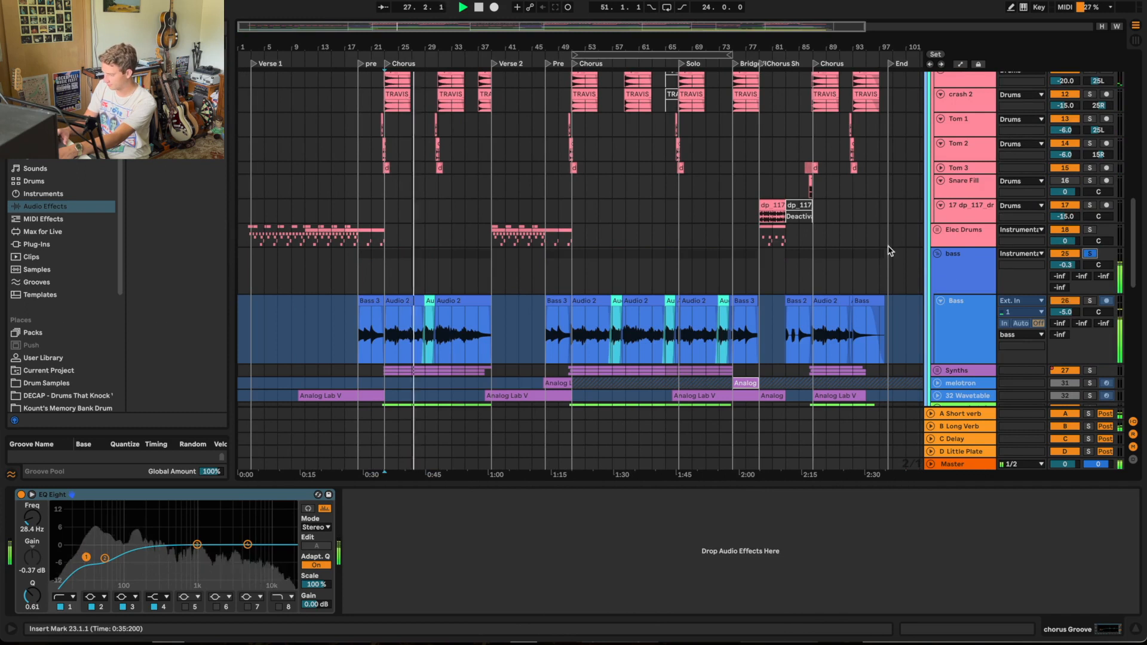
scroll(700, 224, "down", 3)
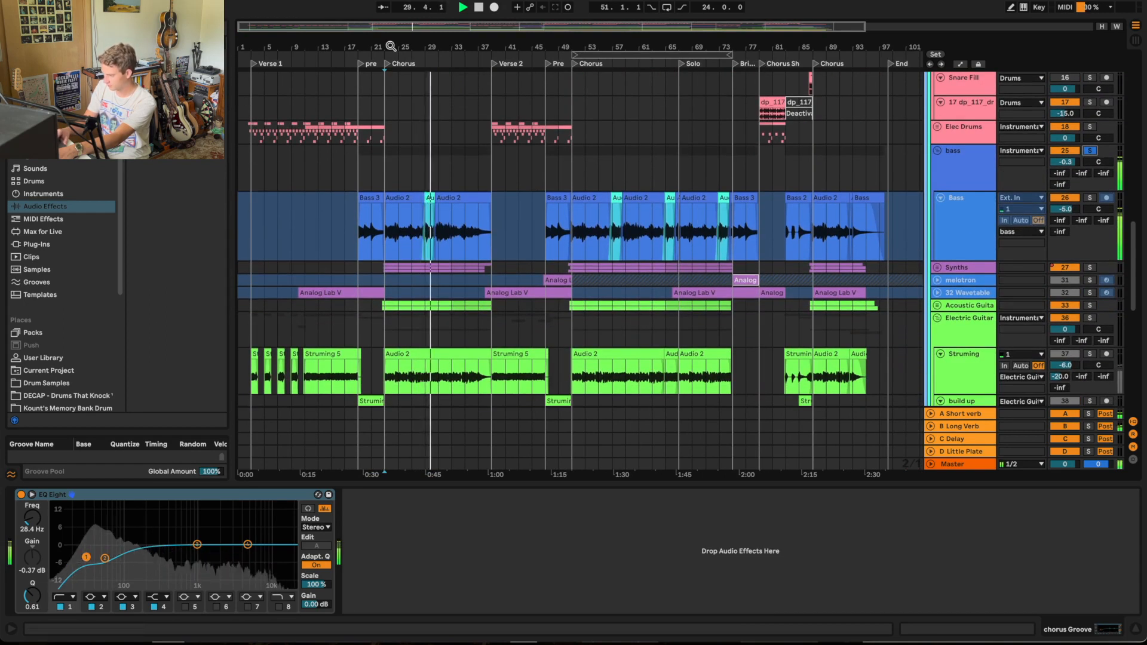
left_click_drag(383, 45, 384, 119)
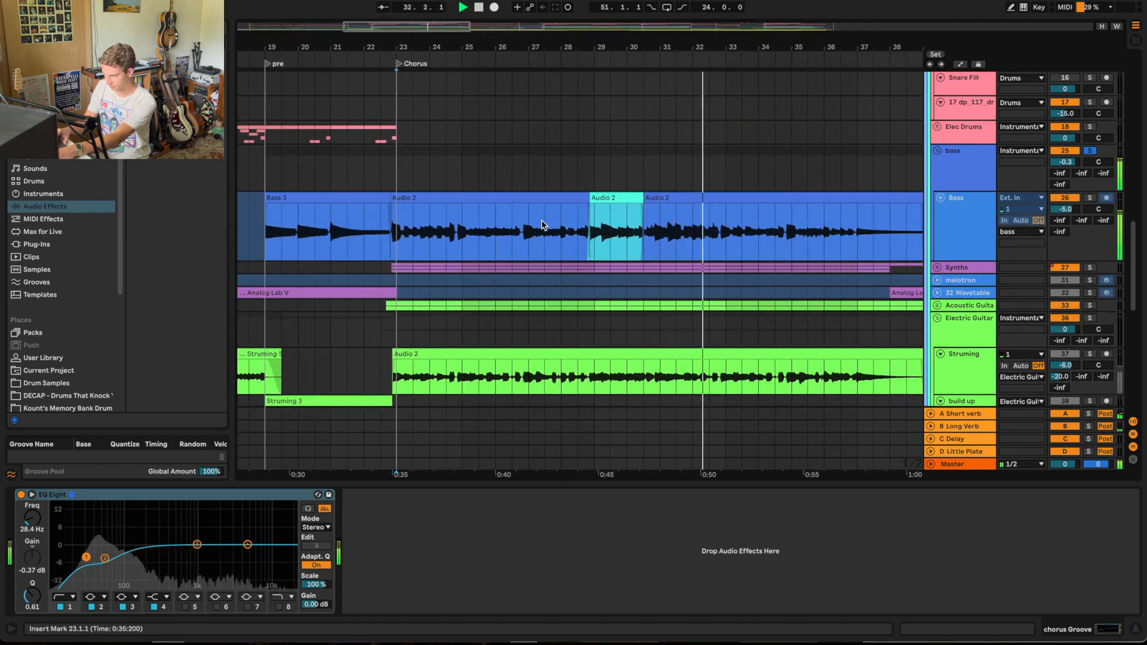
scroll(542, 226, "right", 5)
scroll(542, 224, "up", 1)
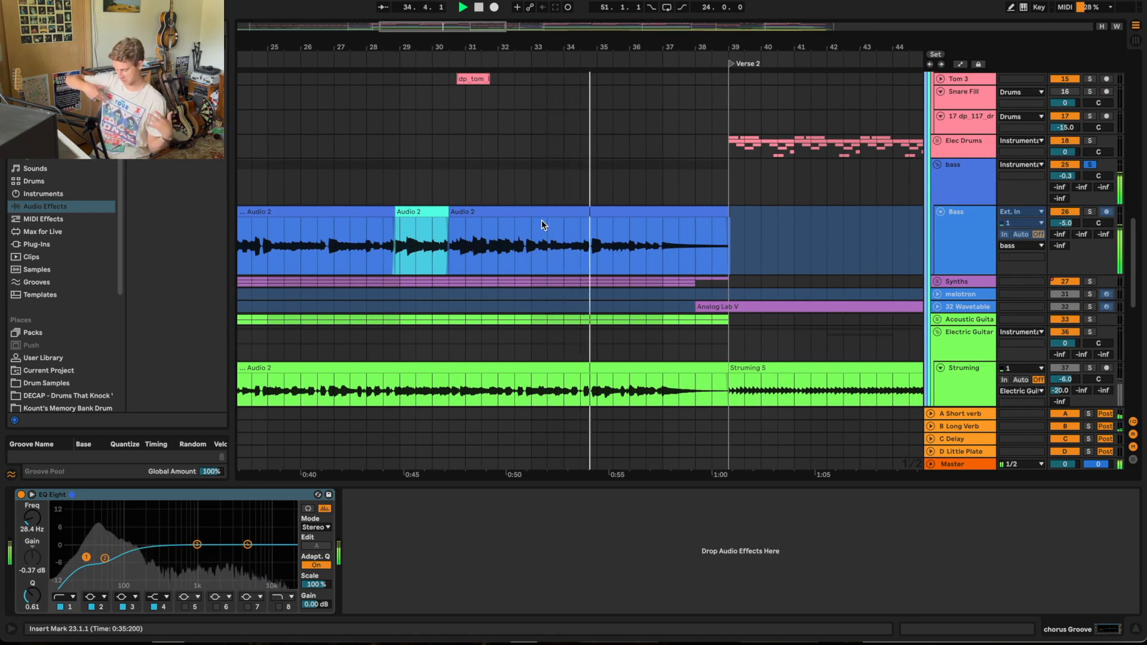
left_click_drag(719, 50, 719, 12)
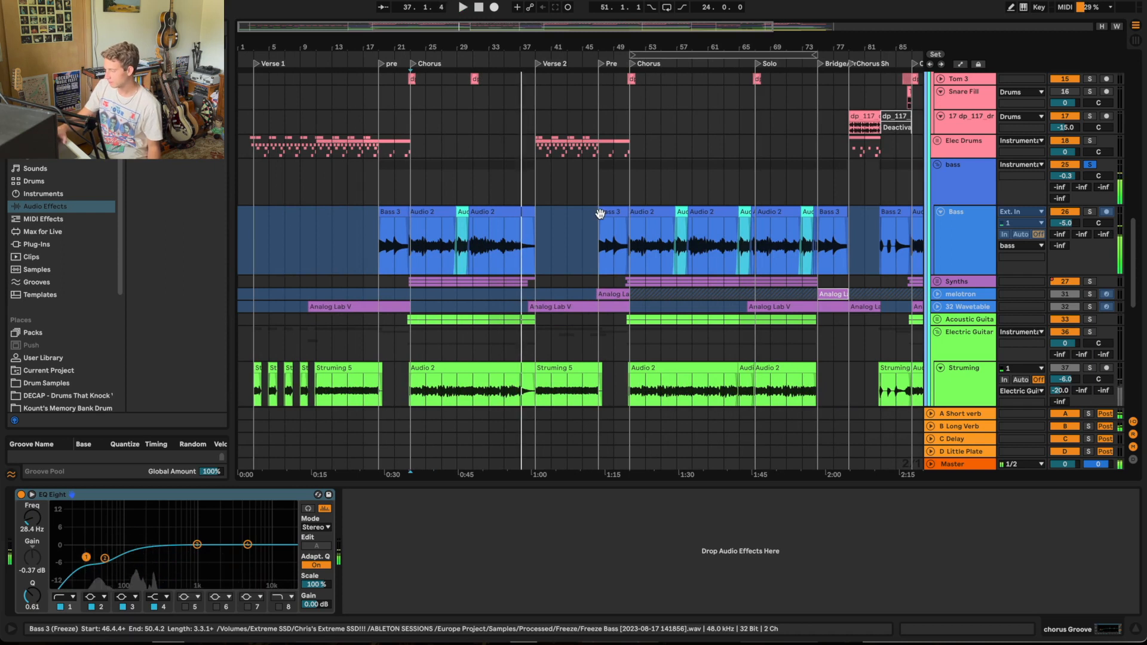
Step: Play the Electric Guitar group in solo from the Chorus marker and add the Acoustic Guitar group to the solo
scroll(788, 329, "down", 8)
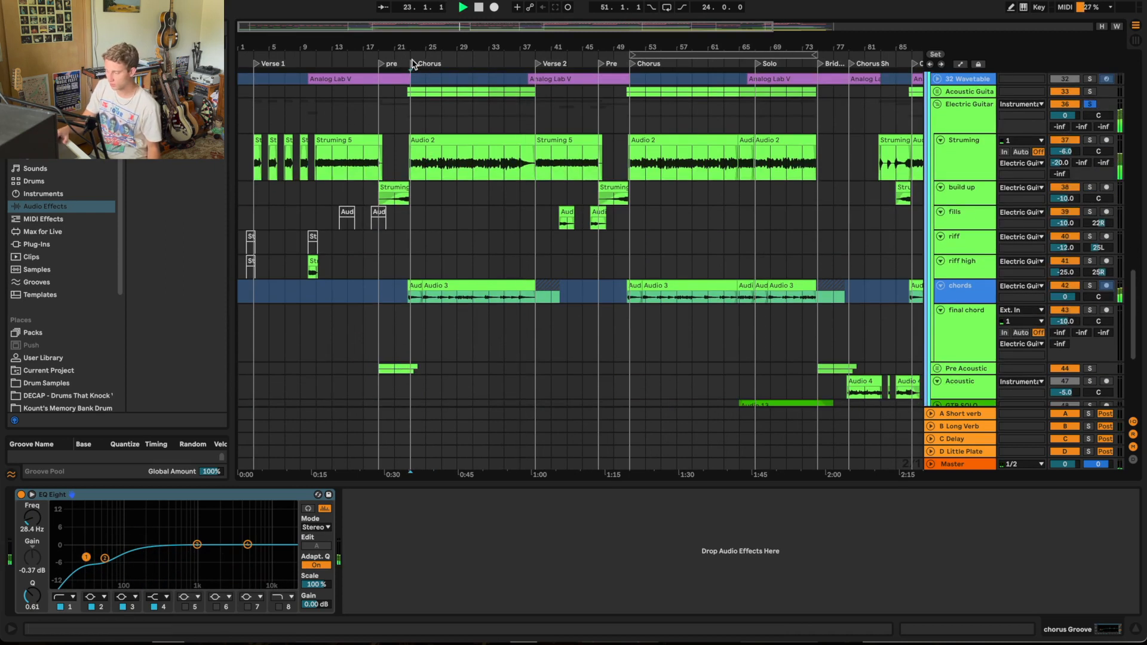
key("space")
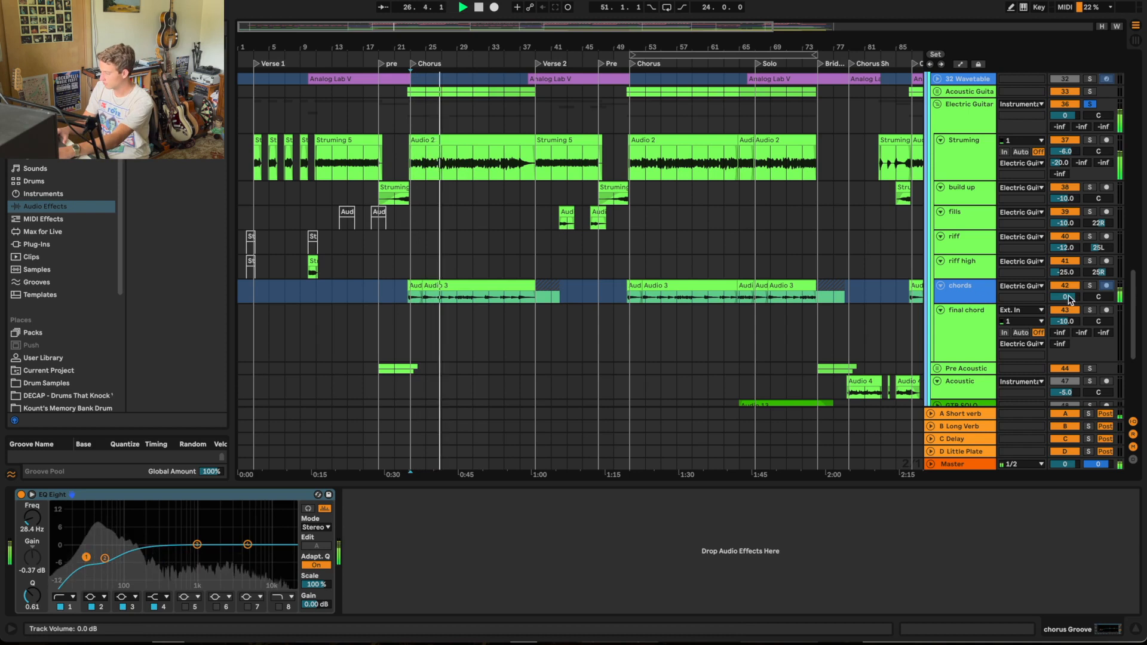
scroll(969, 242, "down", 6)
scroll(904, 190, "down", 1)
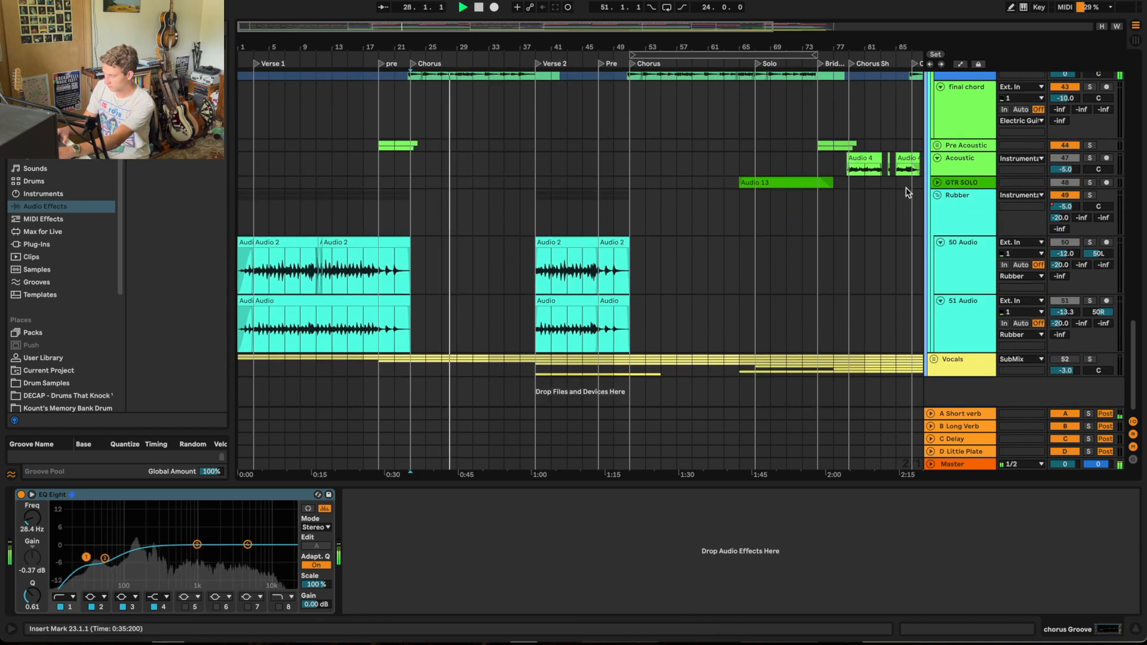
scroll(906, 191, "up", 10)
scroll(905, 191, "up", 3)
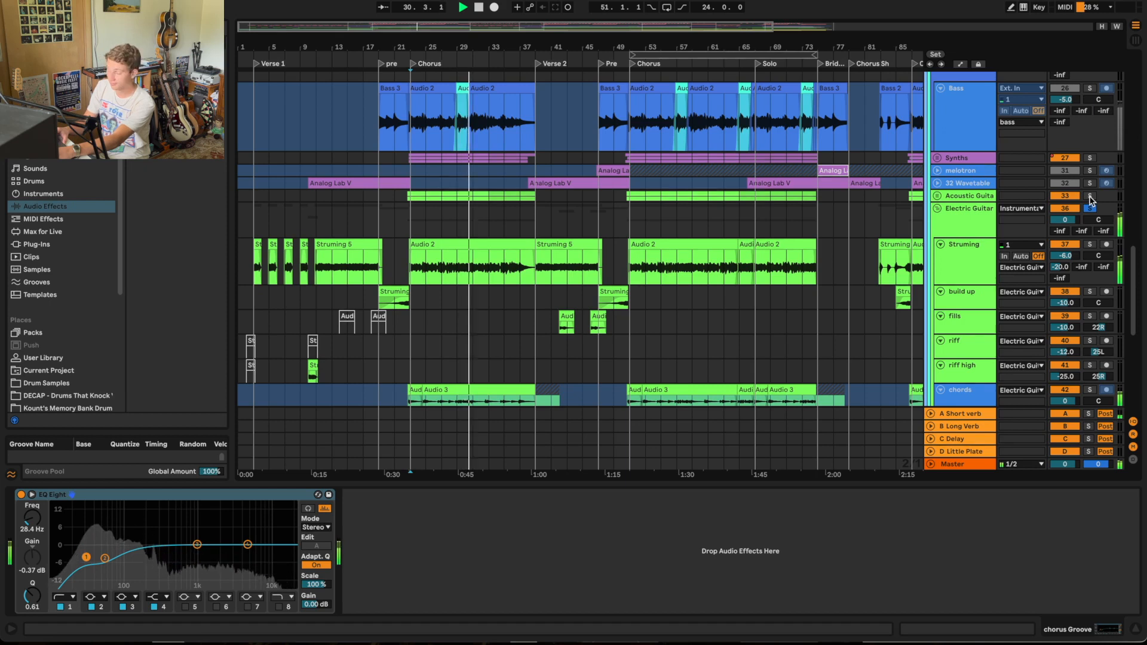
Step: Unfold the Acoustic Guitar group and show its effect devices while the soloed guitars play on into Verse 2
left_click(937, 197)
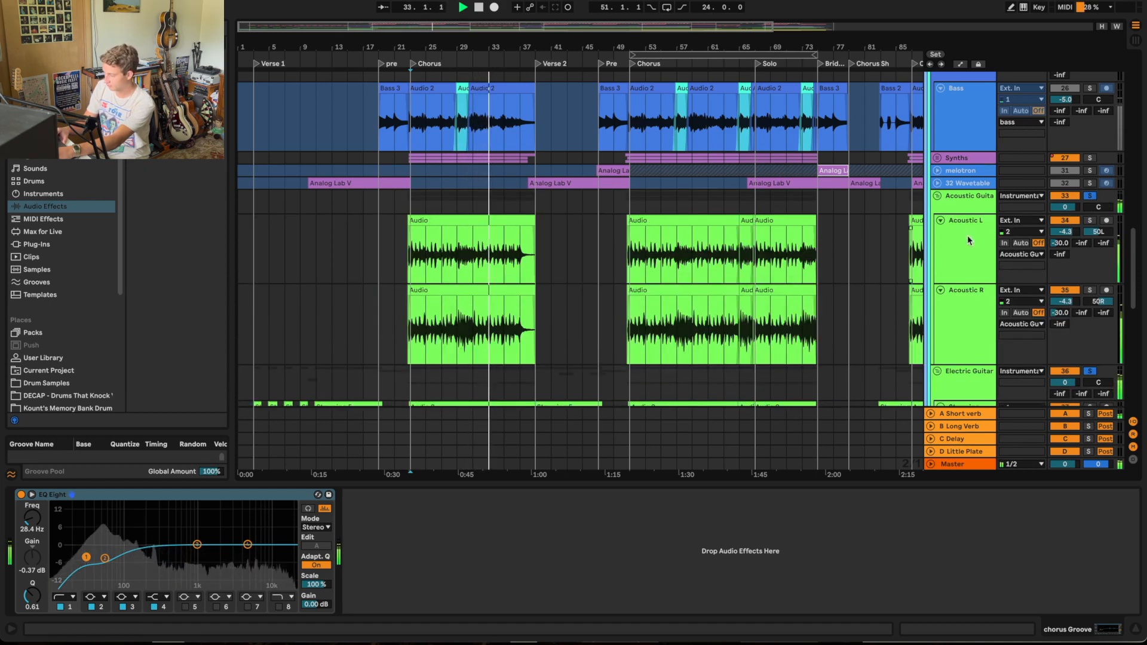
left_click(966, 211)
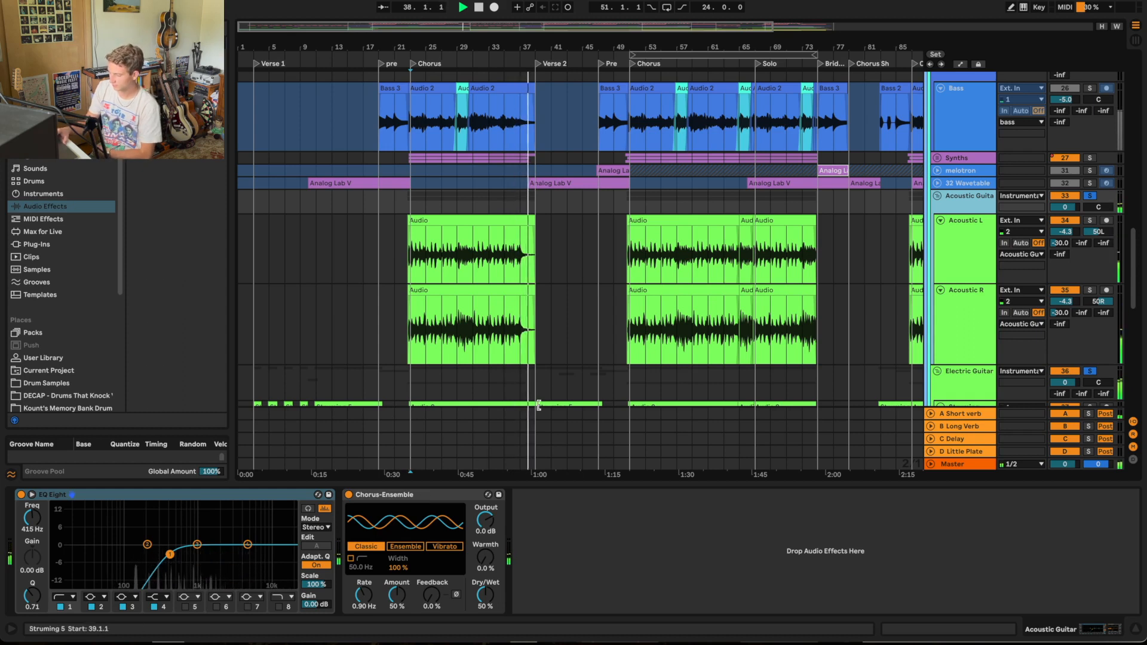
scroll(538, 405, "down", 15)
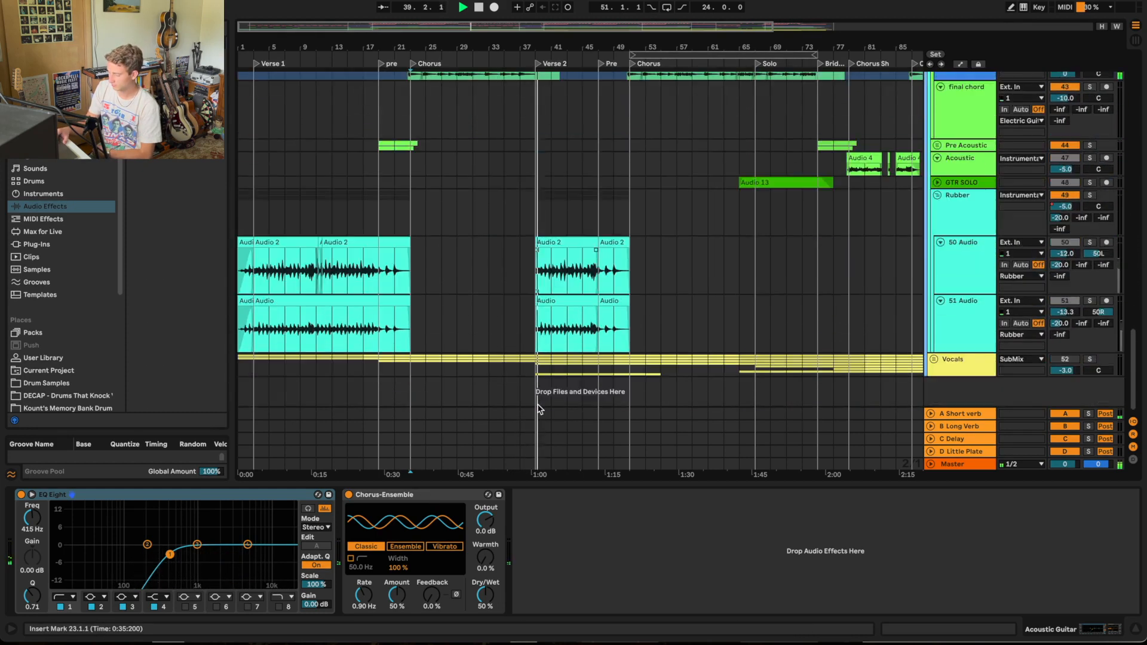
scroll(789, 265, "up", 10)
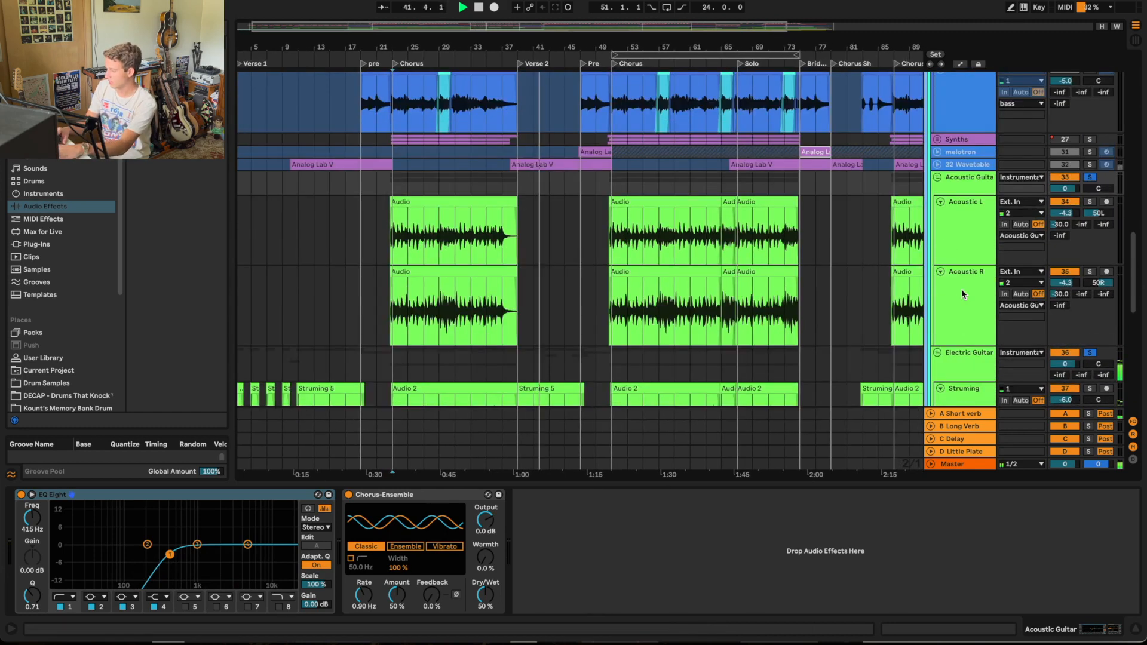
Step: Audition the Rubber group in solo during Verse 2 and stop playback at the Pre section
scroll(1081, 221, "down", 15)
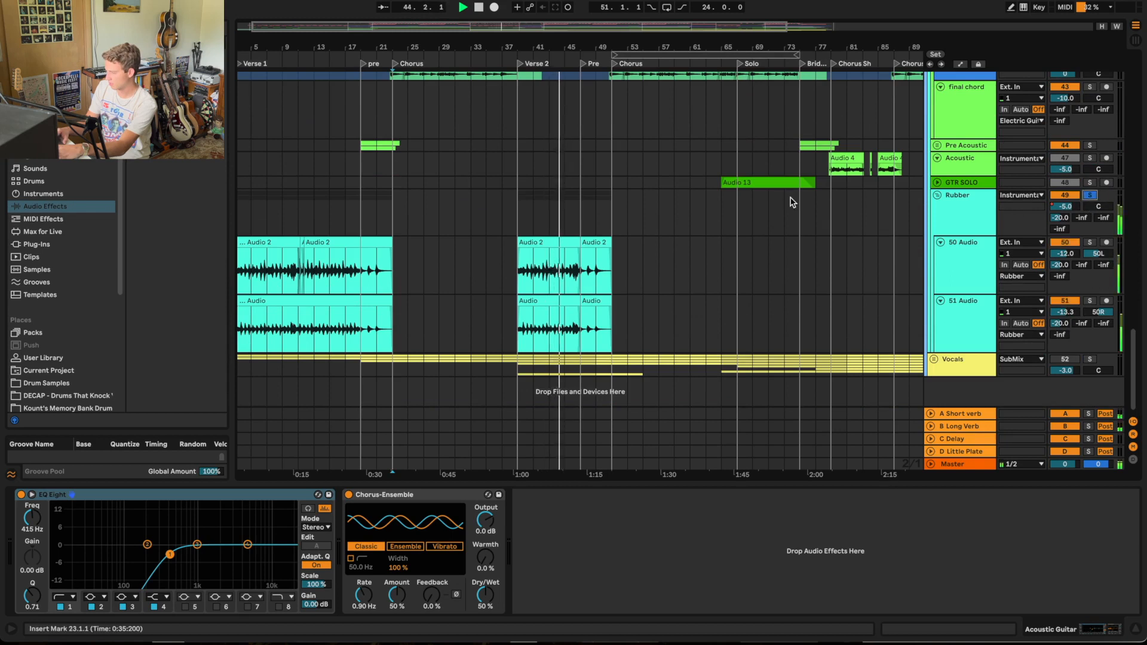
scroll(791, 203, "up", 12)
scroll(791, 203, "up", 5)
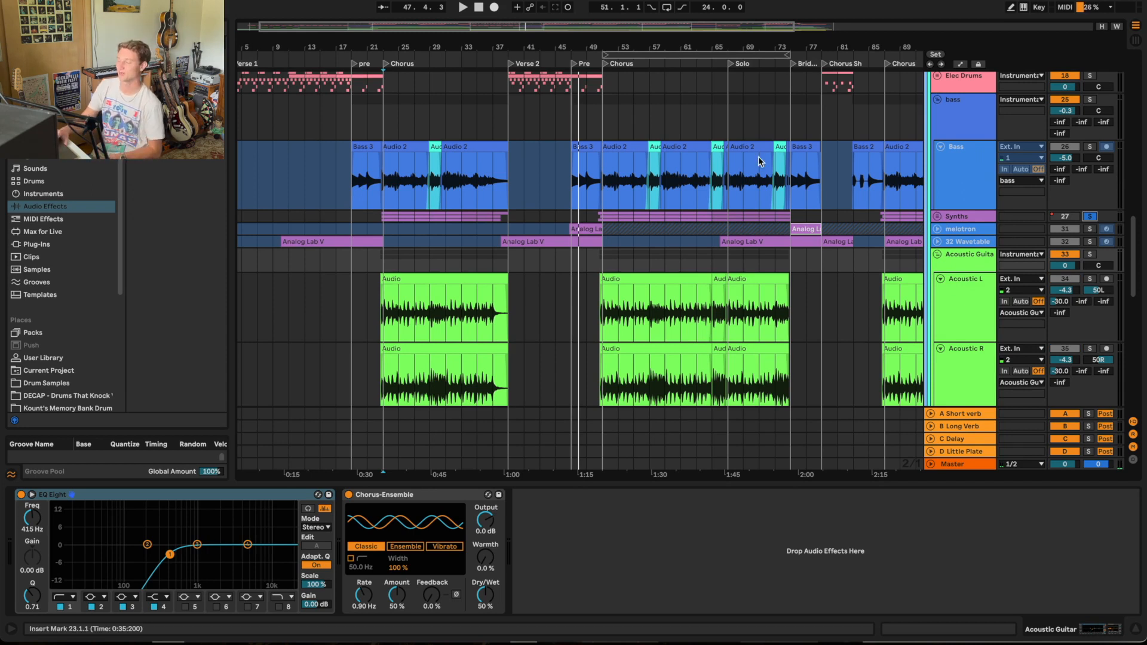
Step: Play the Synths group in solo from the Chorus marker and bring the full mix back in
left_click(375, 54)
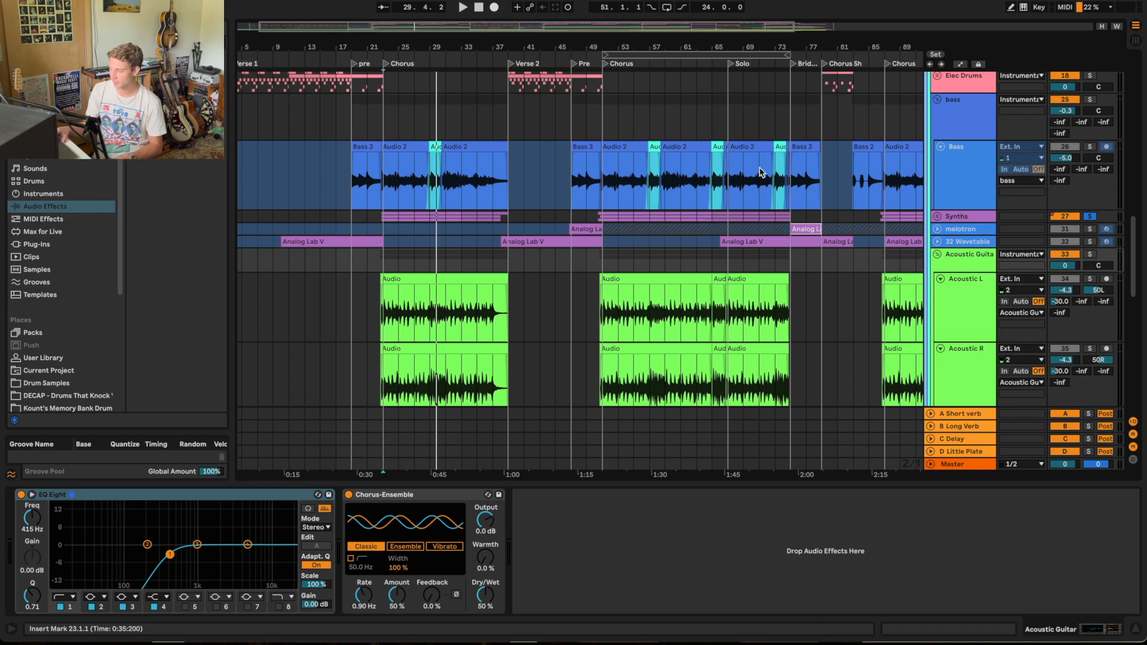
left_click(377, 52)
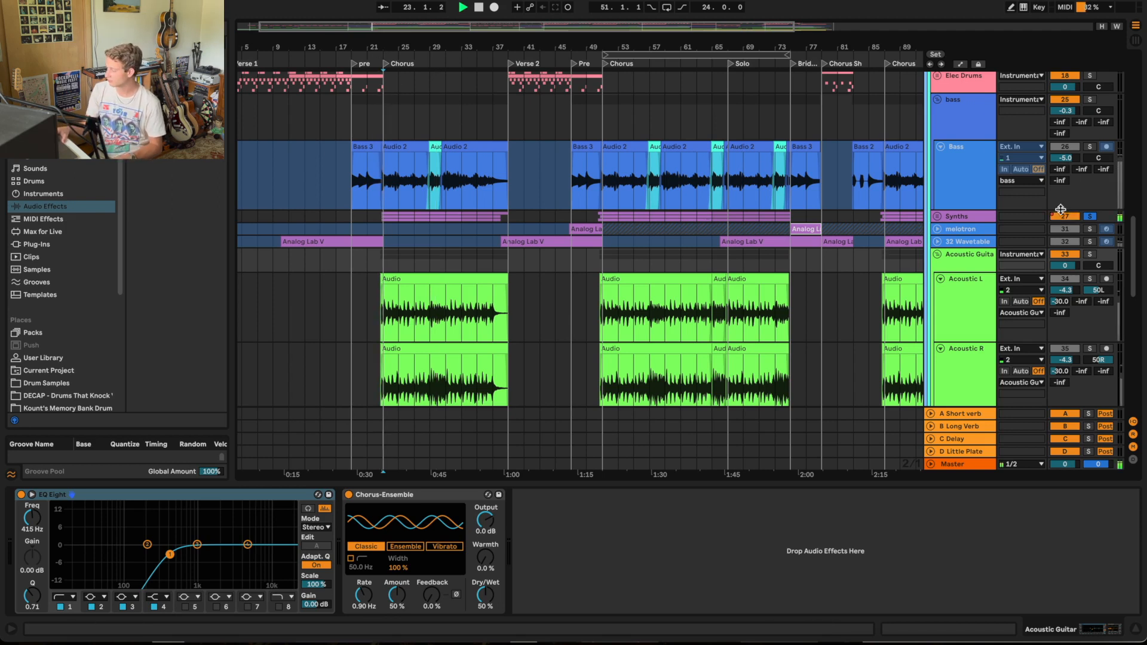
scroll(811, 237, "down", 5)
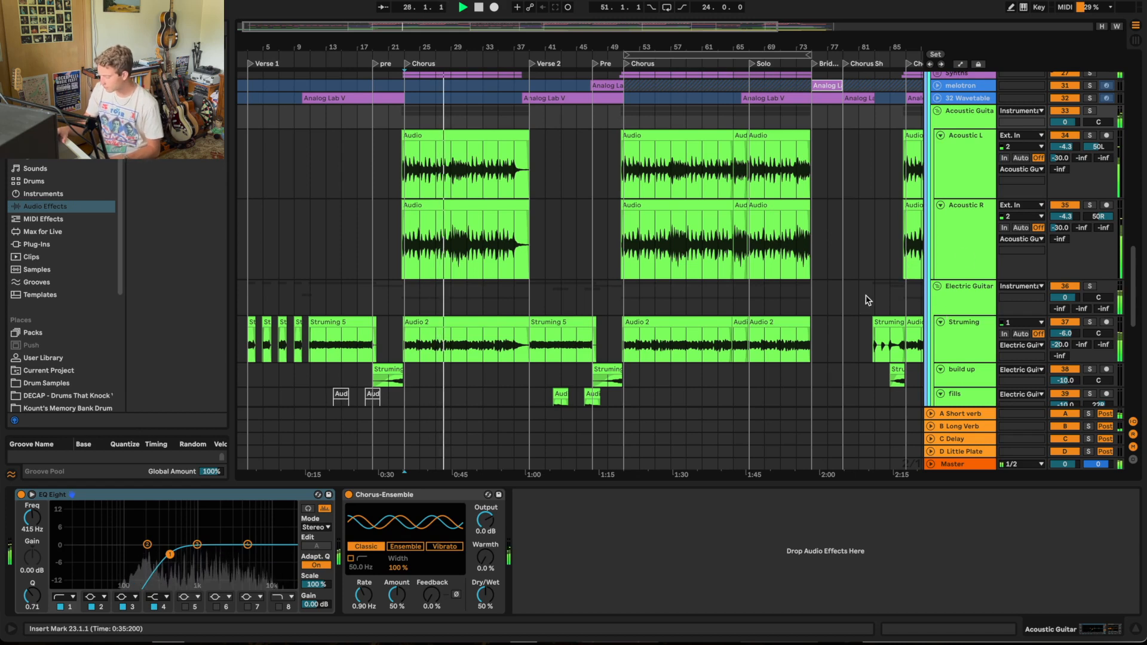
Step: Fold the Acoustic Guitar, Electric Guitar and bass groups while the full Chorus plays
scroll(850, 303, "down", 7)
scroll(851, 306, "up", 6)
scroll(850, 305, "up", 10)
scroll(884, 287, "down", 5)
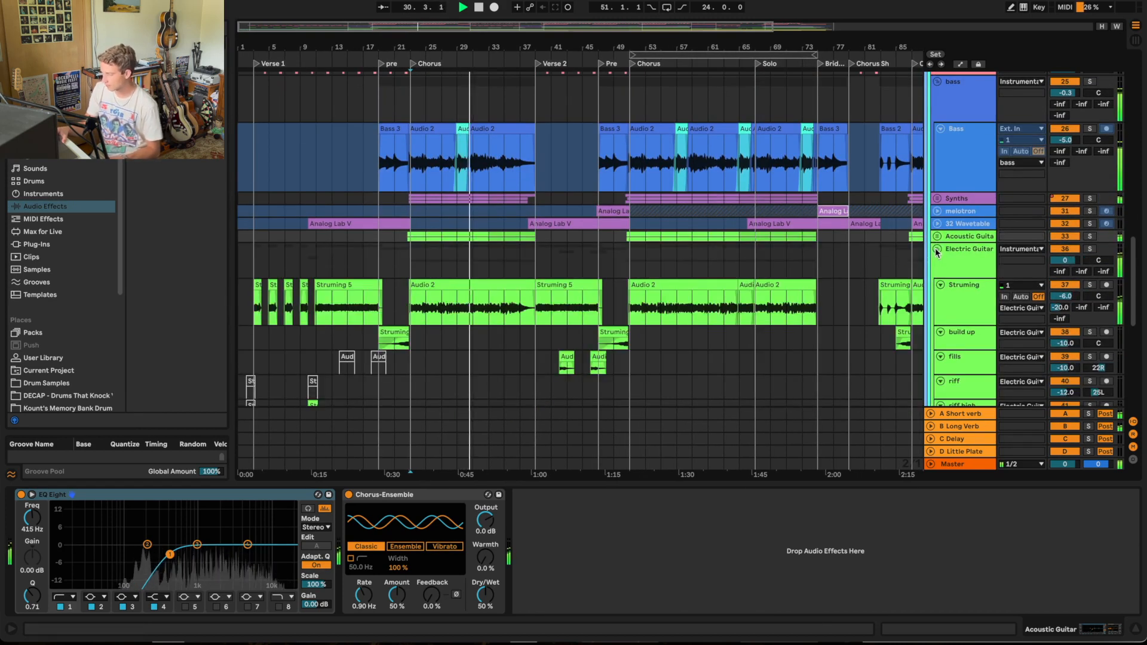
left_click(935, 249)
scroll(912, 262, "up", 4)
scroll(912, 259, "up", 1)
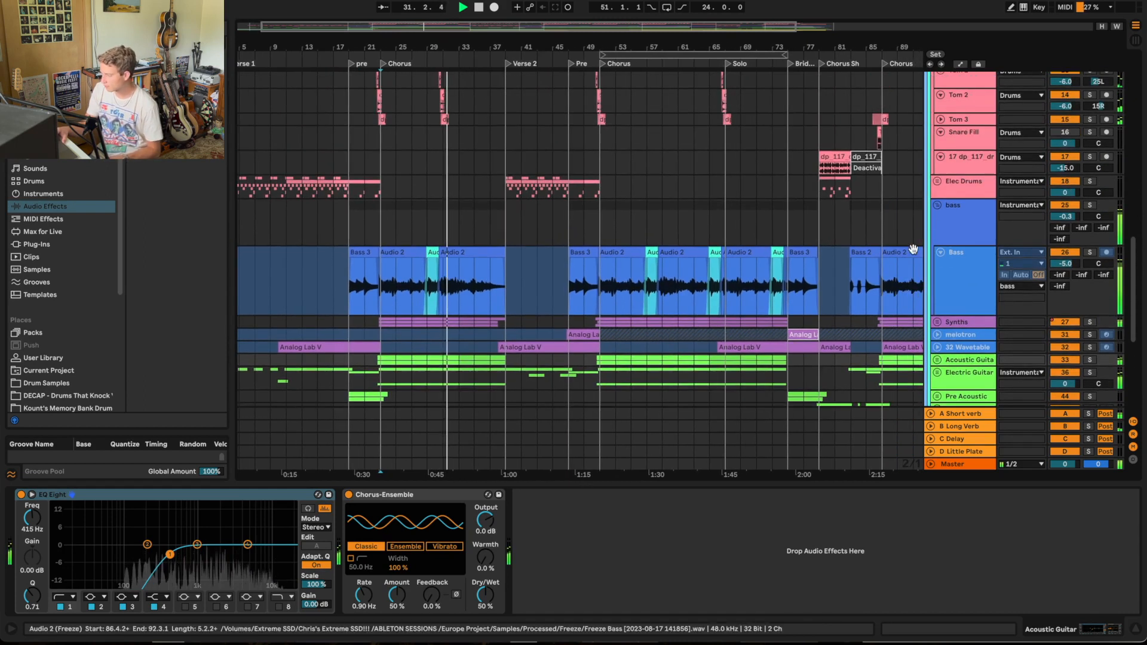
left_click(937, 205)
Step: Fold the Drums and Rubber groups and stop the playback near the end of the Chorus
scroll(904, 263, "up", 5)
scroll(903, 260, "up", 6)
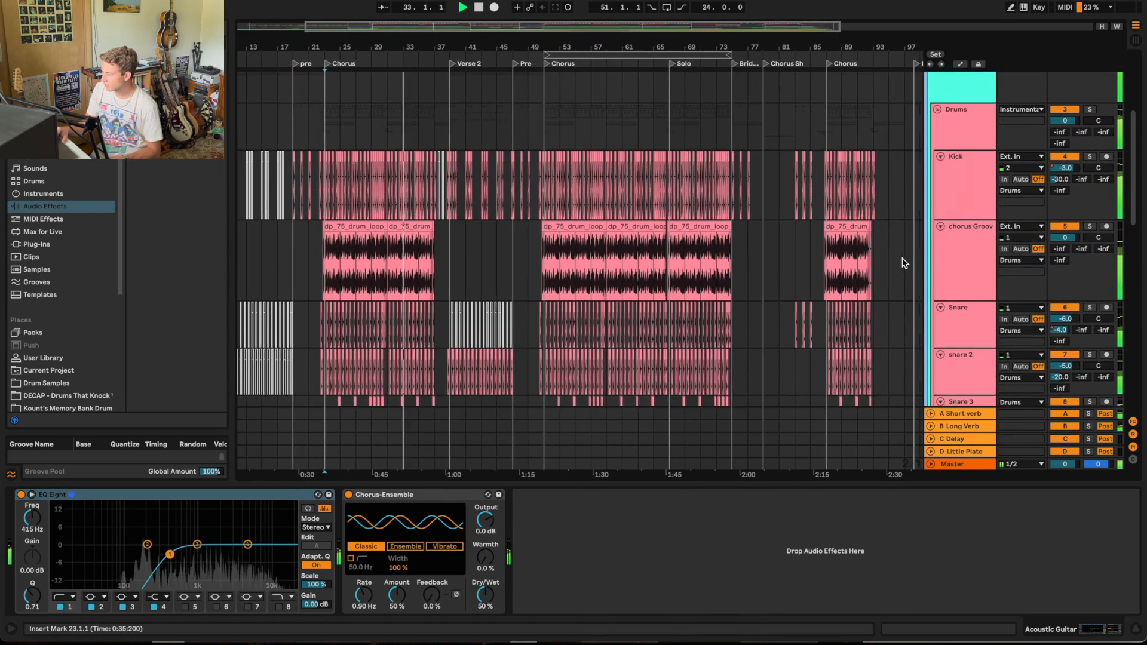
left_click(939, 138)
scroll(676, 221, "down", 6)
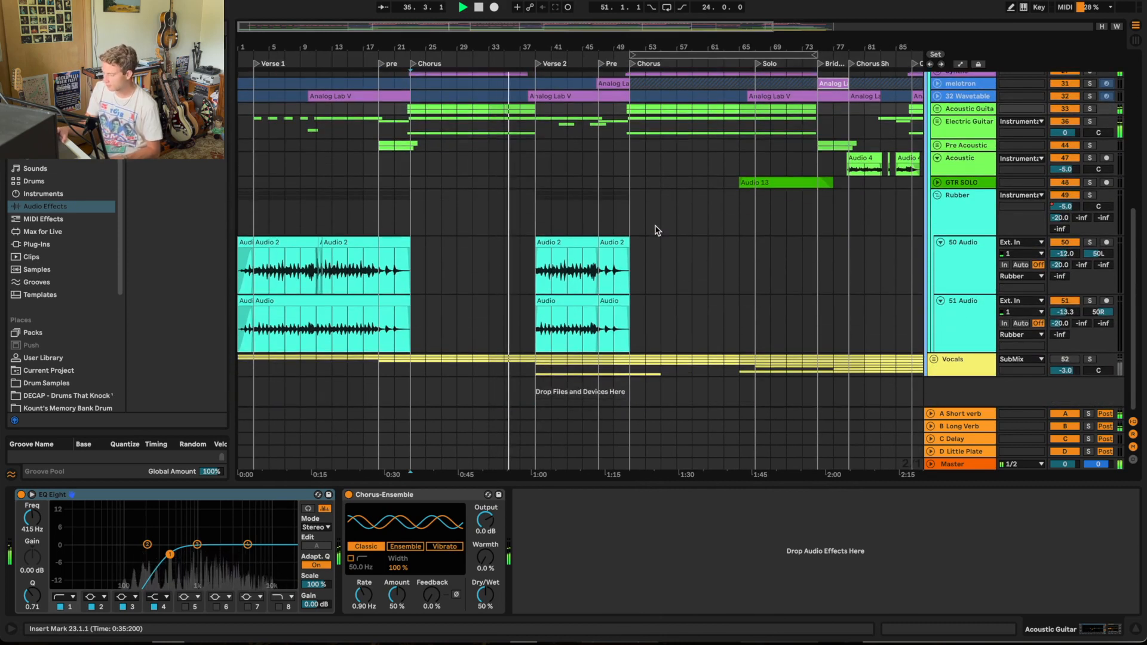
scroll(657, 229, "up", 2)
left_click(936, 246)
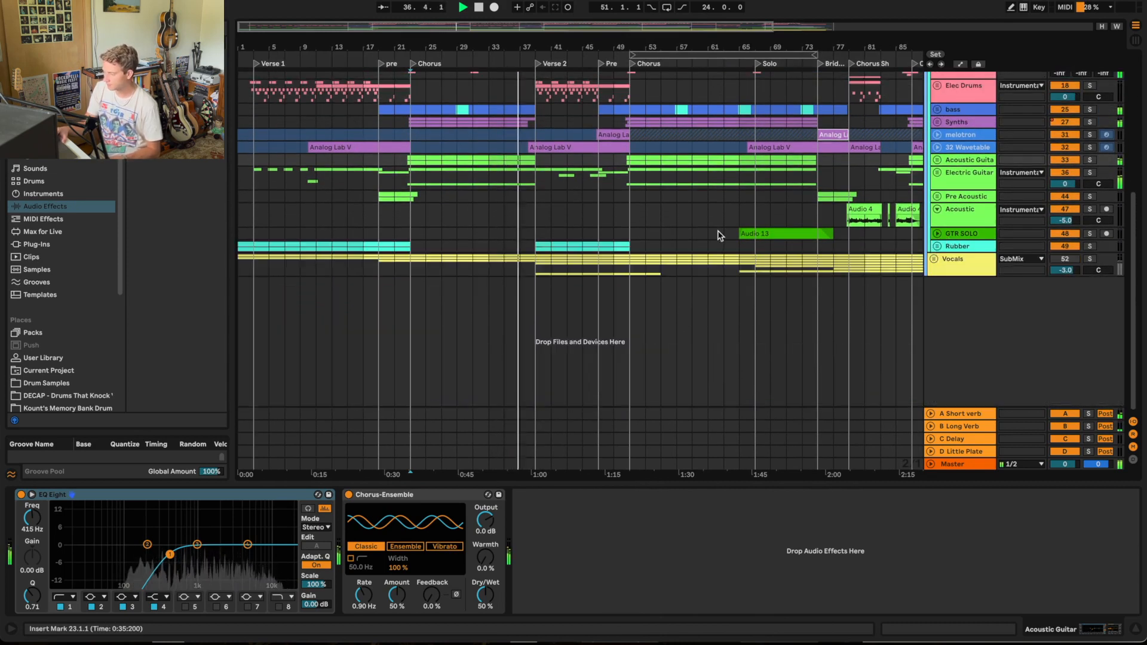
key("space")
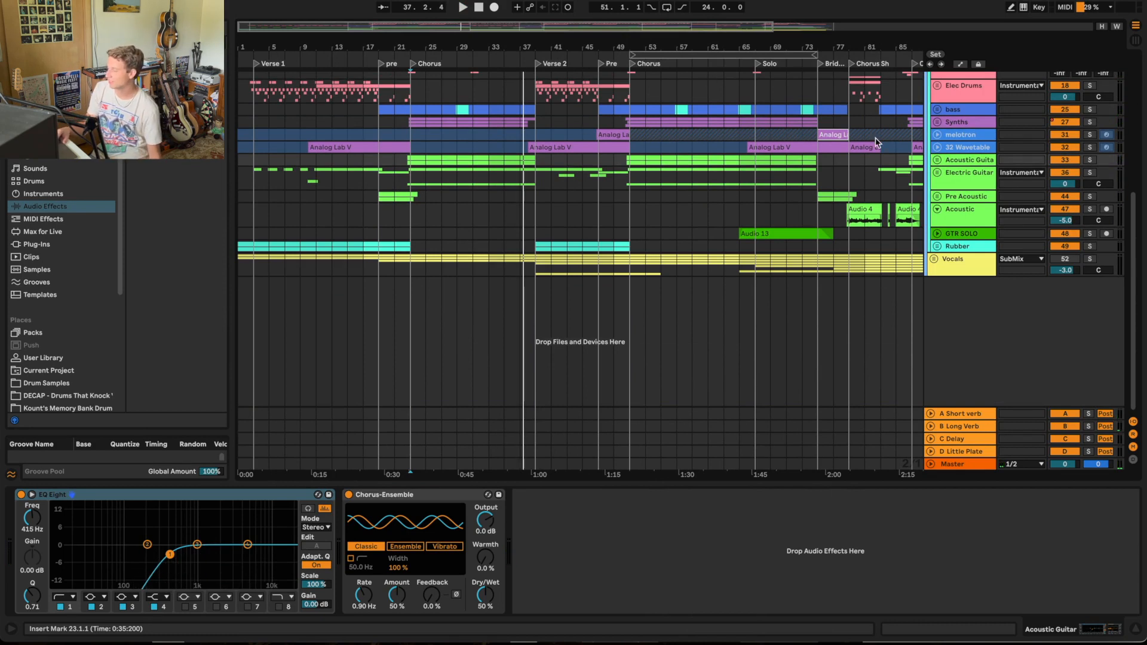
Step: Unfold the melotron track and play it in solo from the Pre marker before the second Chorus
left_click(939, 135)
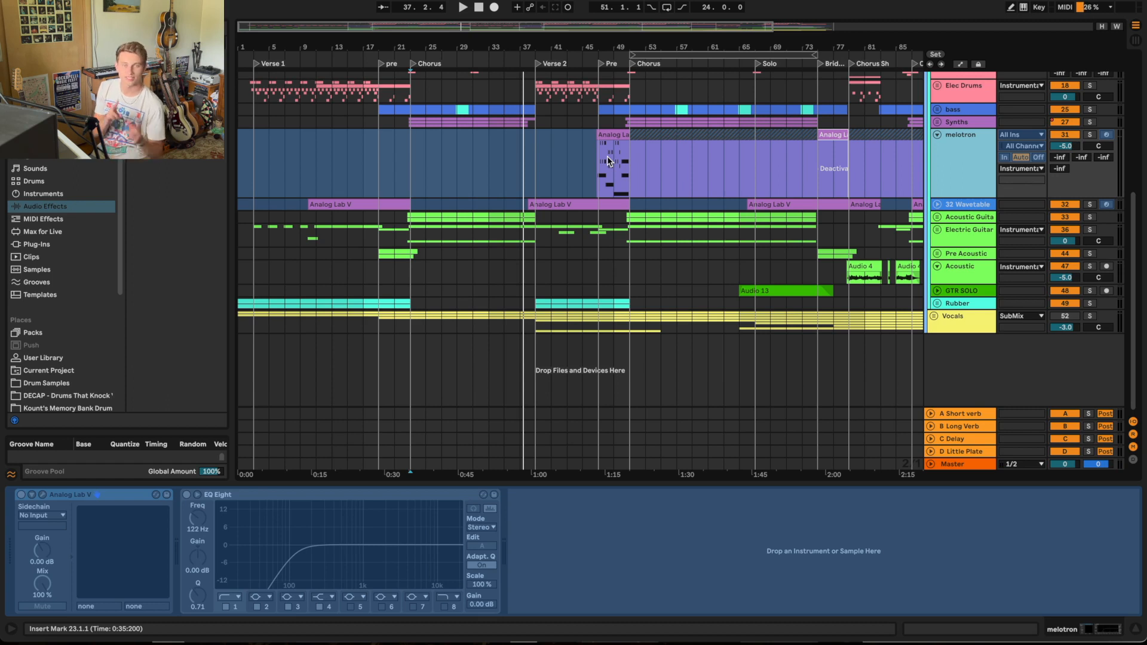
left_click(600, 63)
left_click(1089, 135)
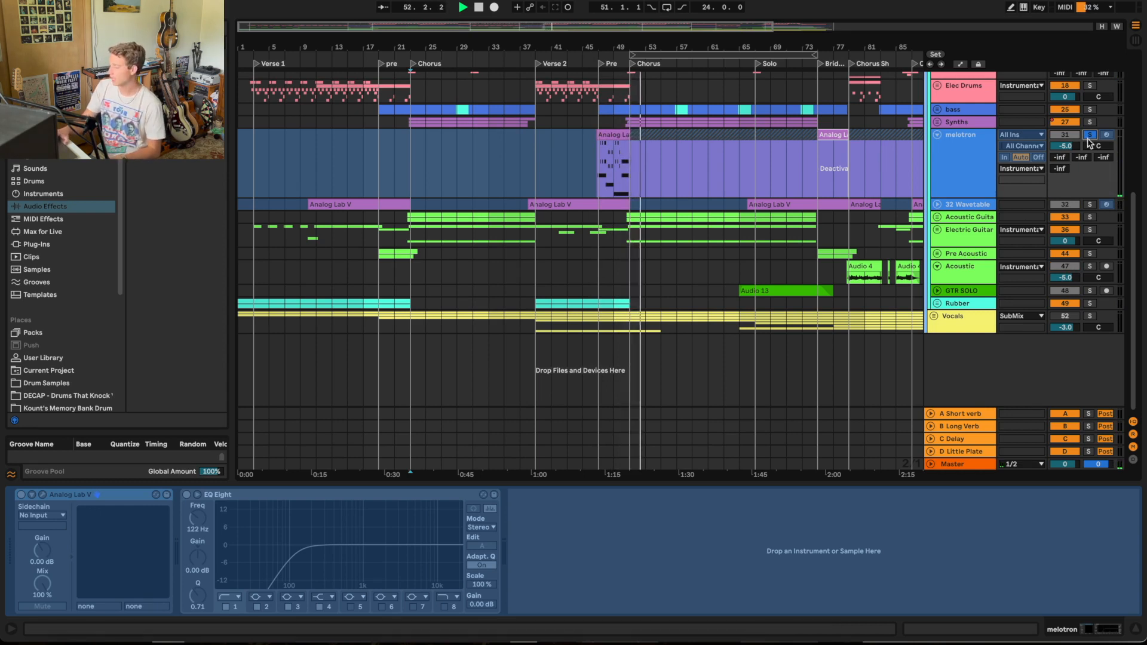
Step: Unfold the GTR SOLO track, audition it in solo through the Solo section and stop the playback at the Bridge
scroll(803, 217, "right", 5)
scroll(803, 216, "right", 2)
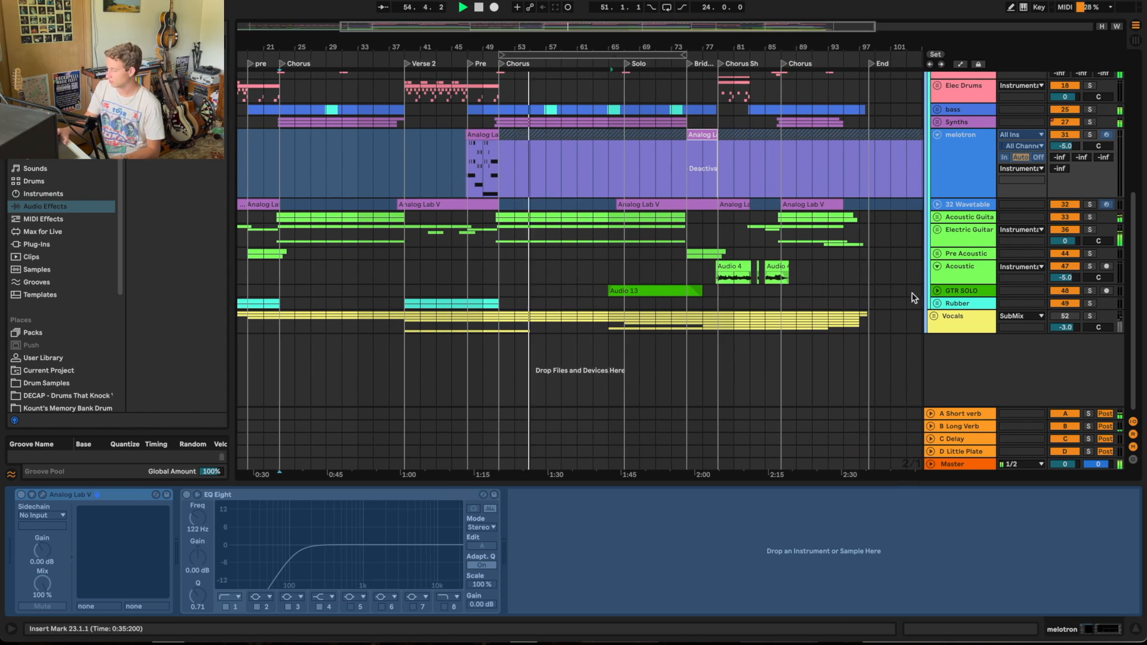
left_click(937, 290)
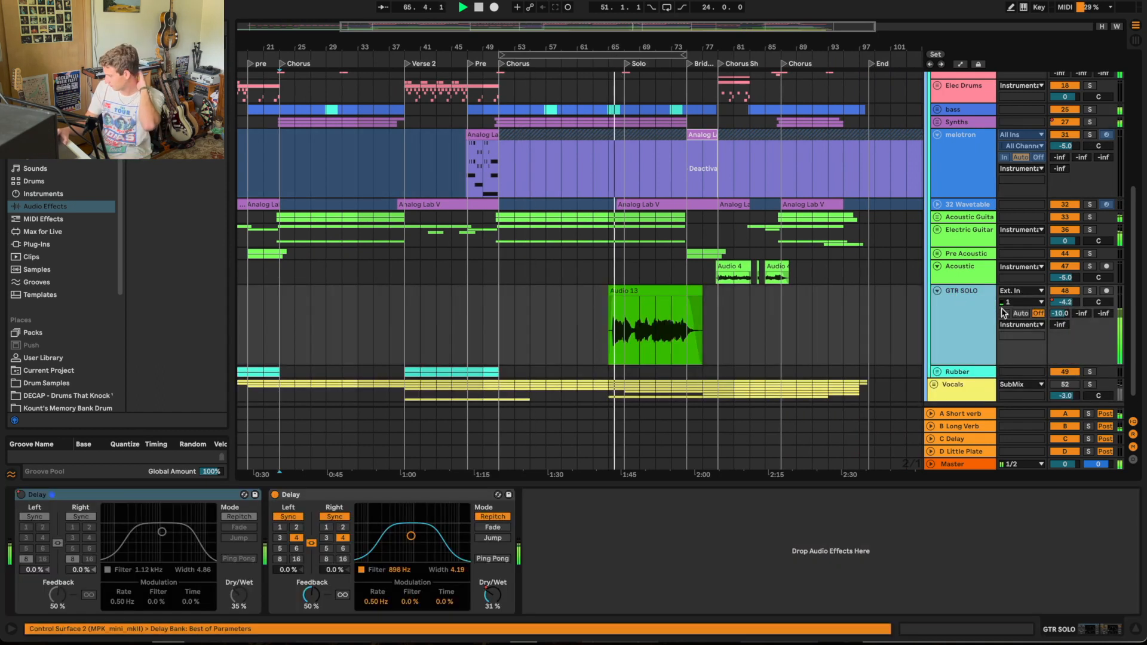
left_click(1089, 291)
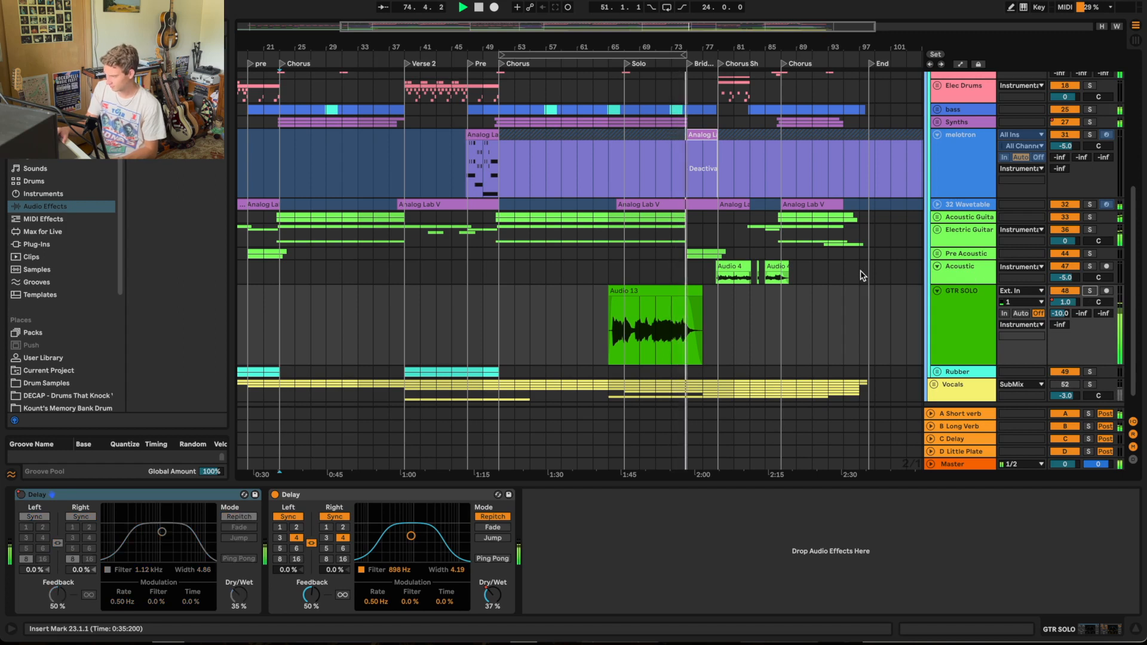
key("space")
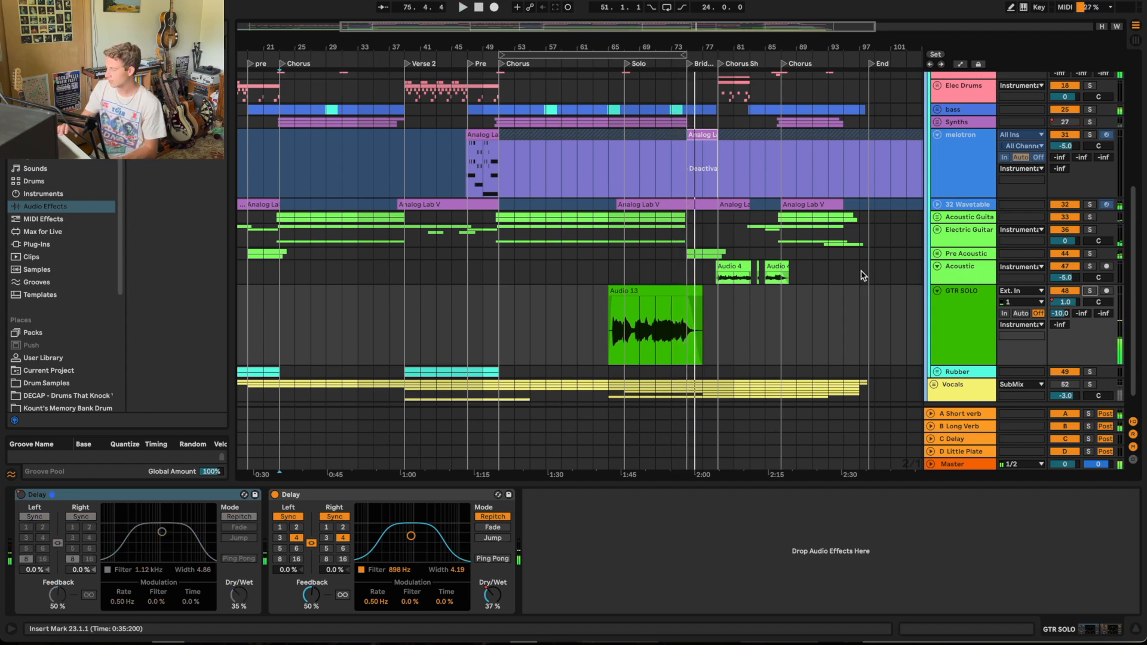
Step: Fold the GTR SOLO track and unfold the Vocals group to show its individual tracks
left_click(938, 291)
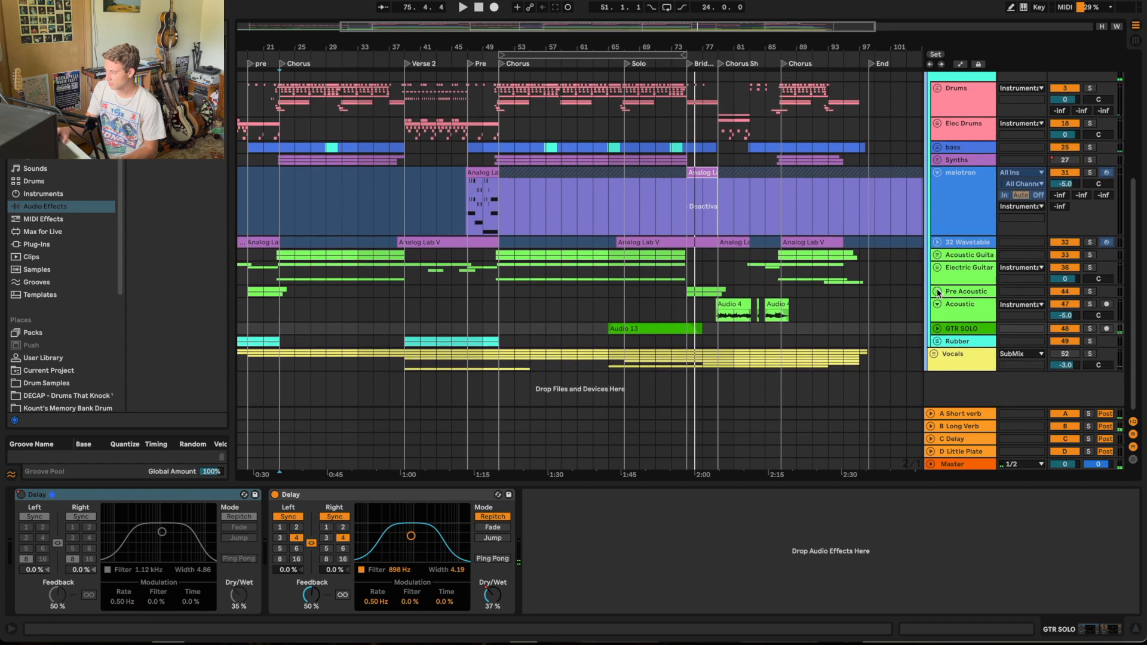
left_click(933, 355)
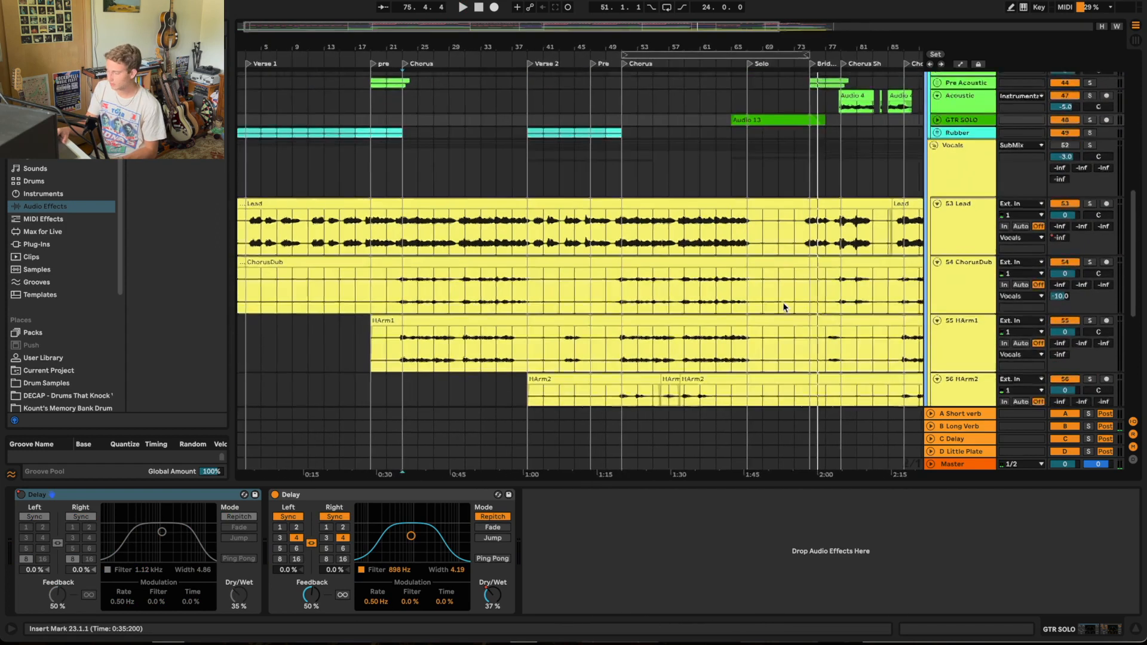
scroll(754, 249, "down", 3)
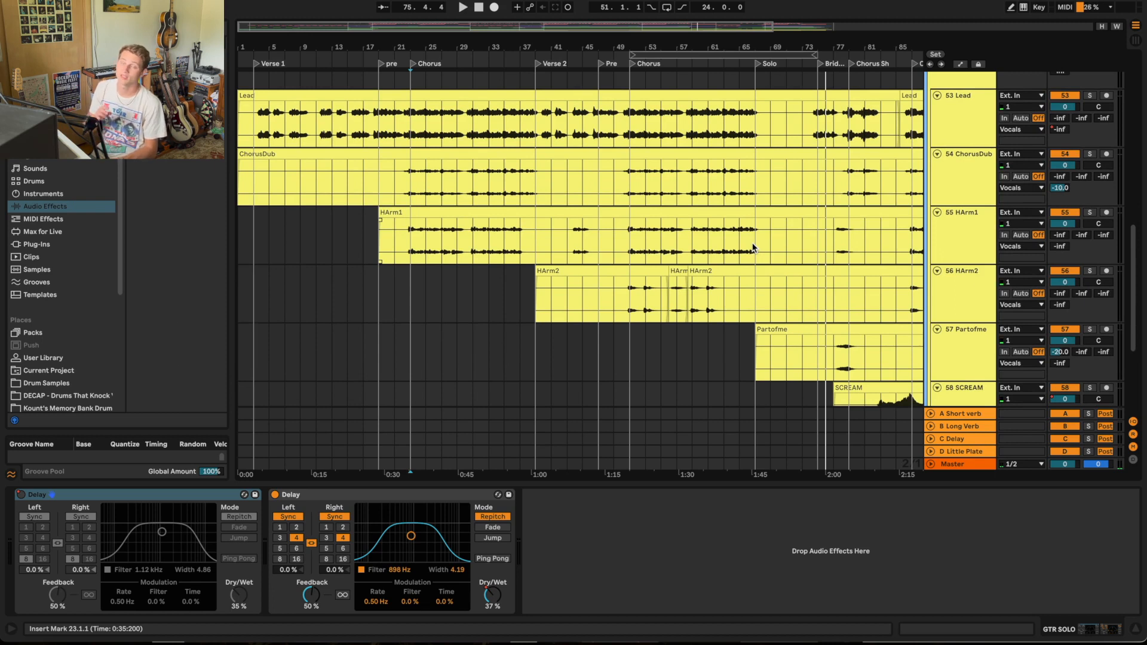
Step: Select the Lead, ChorusDub, HArm1, HArm2, Partofme and SCREAM vocal tracks one after another to present each layer
left_click(971, 132)
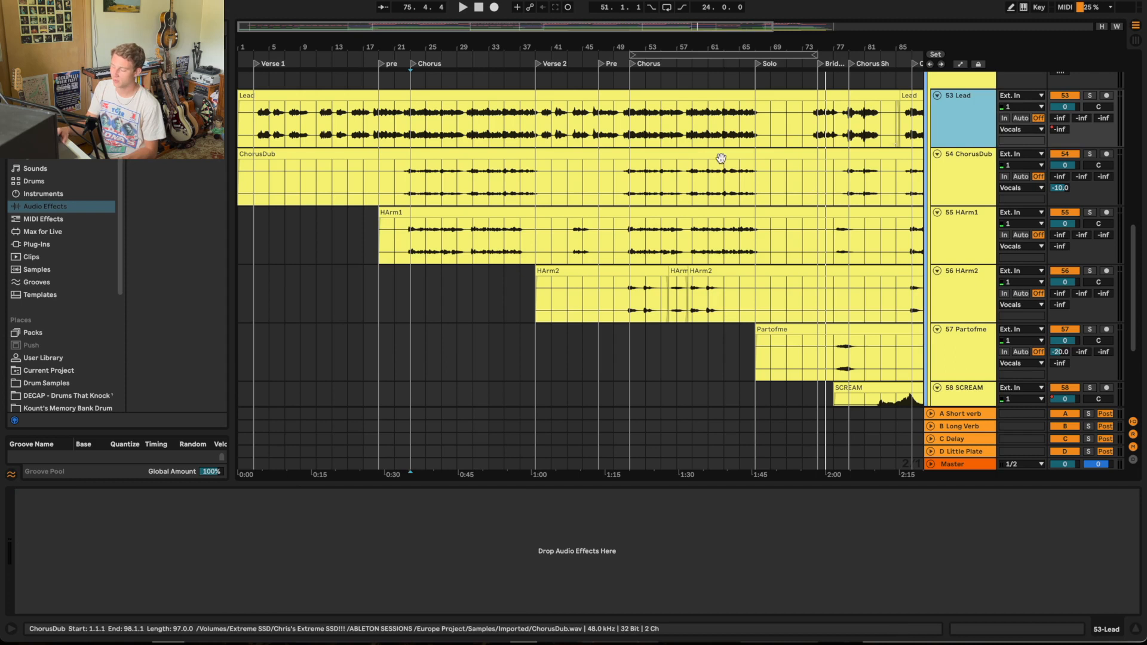
scroll(690, 139, "down", 1)
scroll(649, 130, "up", 3)
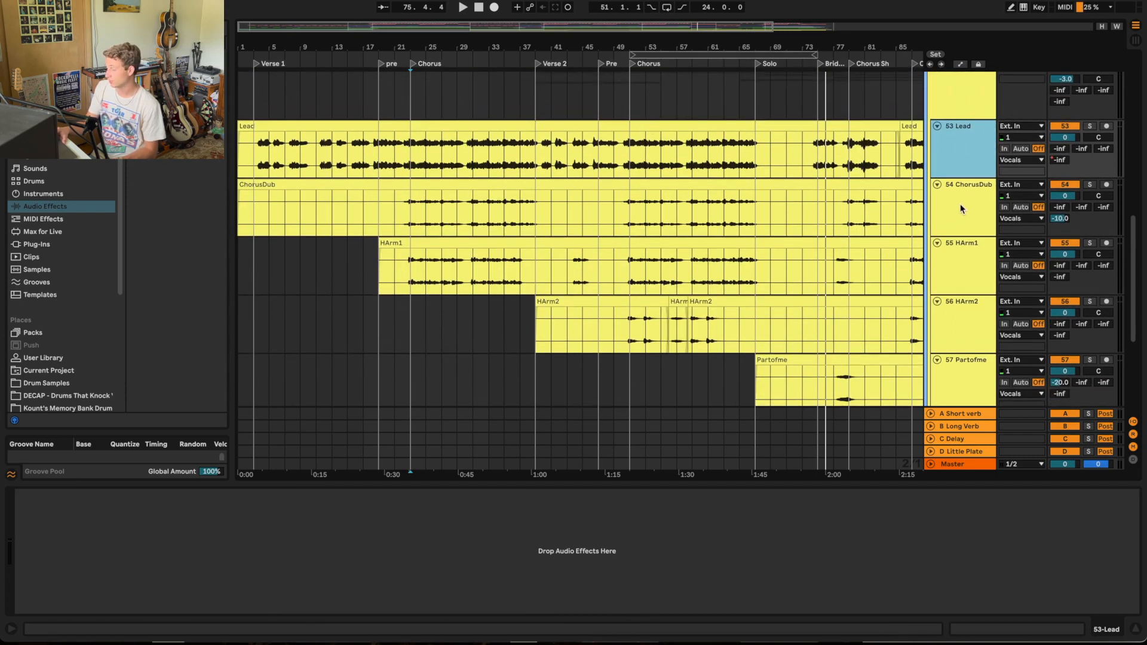
left_click(962, 224)
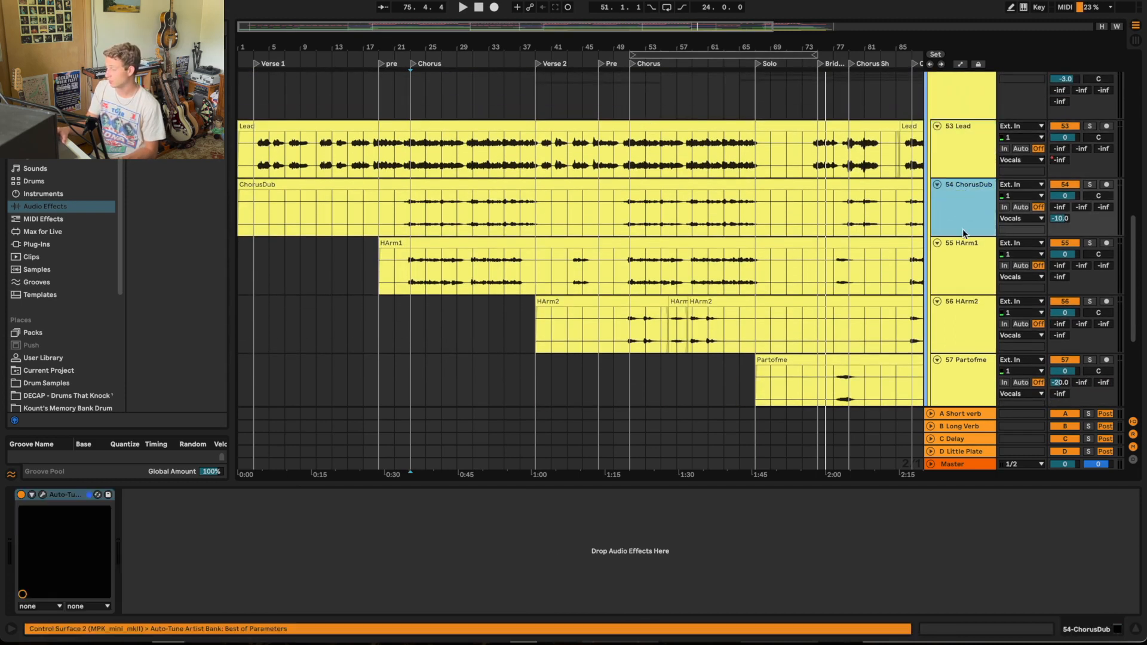
left_click(961, 263)
left_click(962, 304)
scroll(961, 329, "down", 5)
left_click(962, 329)
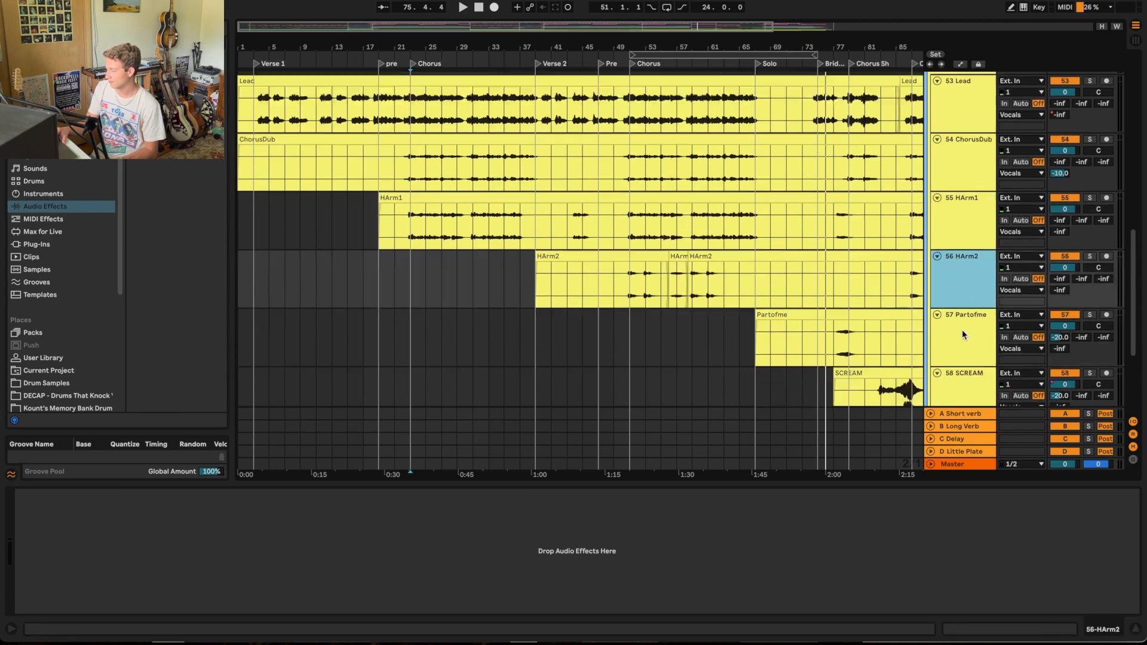
left_click(959, 376)
scroll(960, 376, "down", 4)
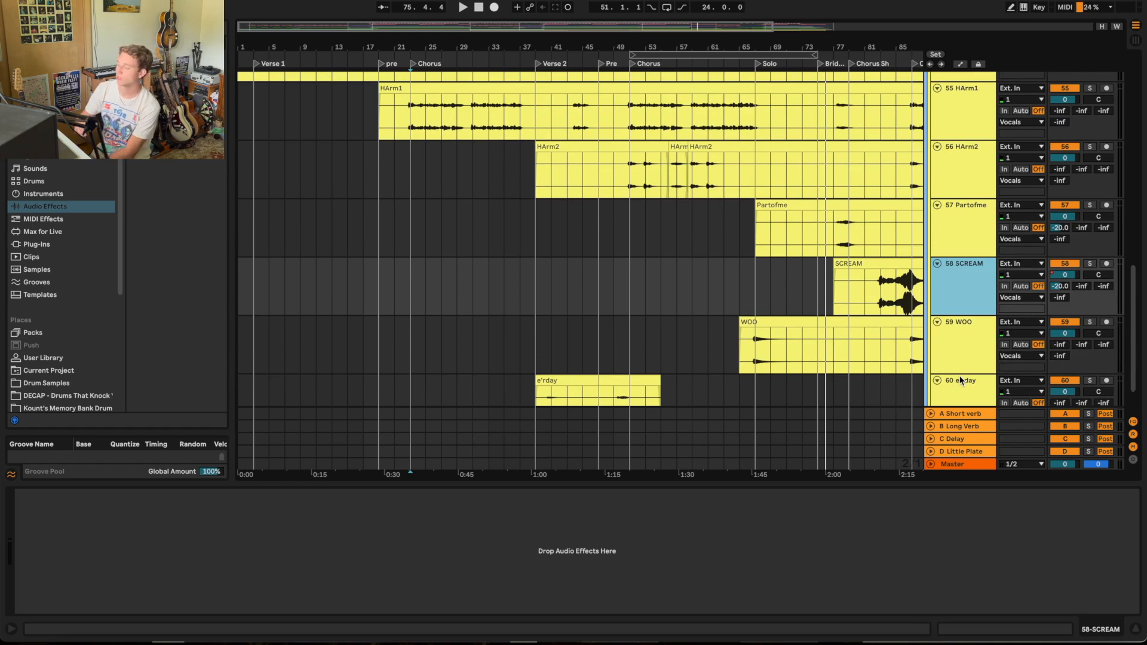
Step: Select the e'rday vocal track and switch its solo on and back off
scroll(785, 272, "down", 1)
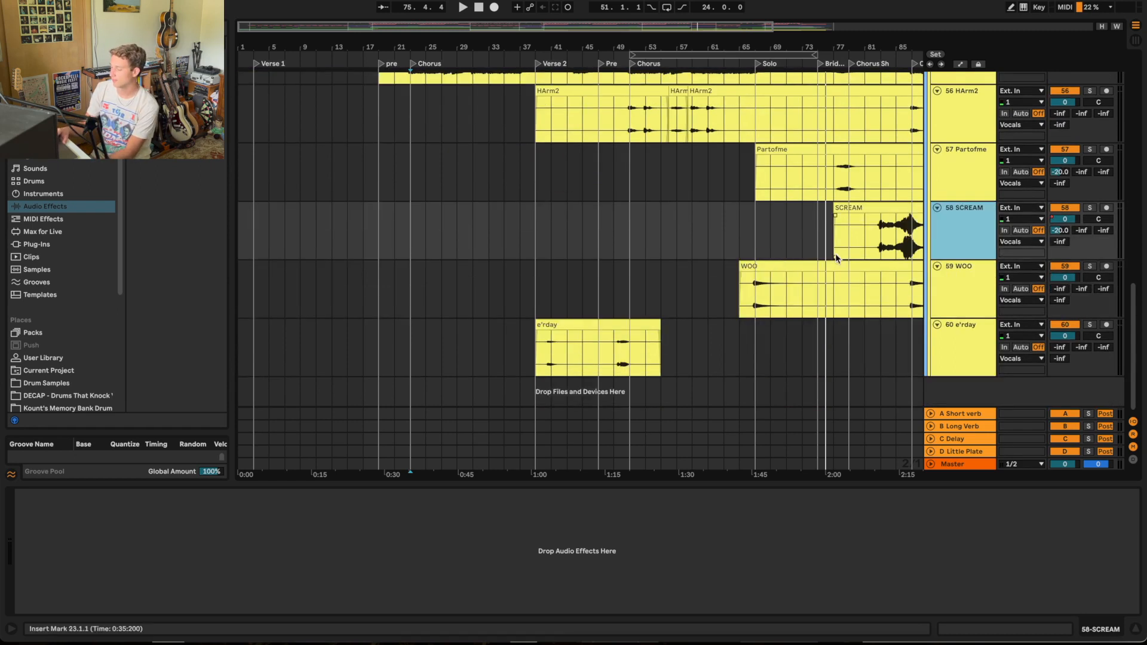
left_click(972, 326)
scroll(910, 227, "up", 2)
scroll(911, 228, "down", 2)
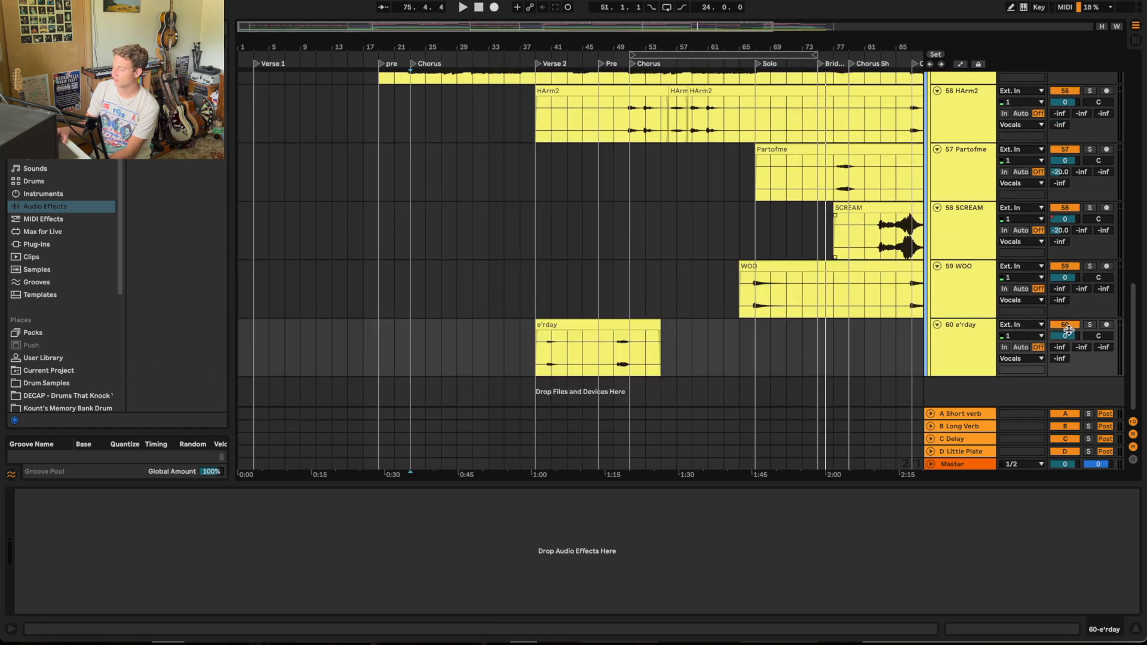
left_click(1090, 325)
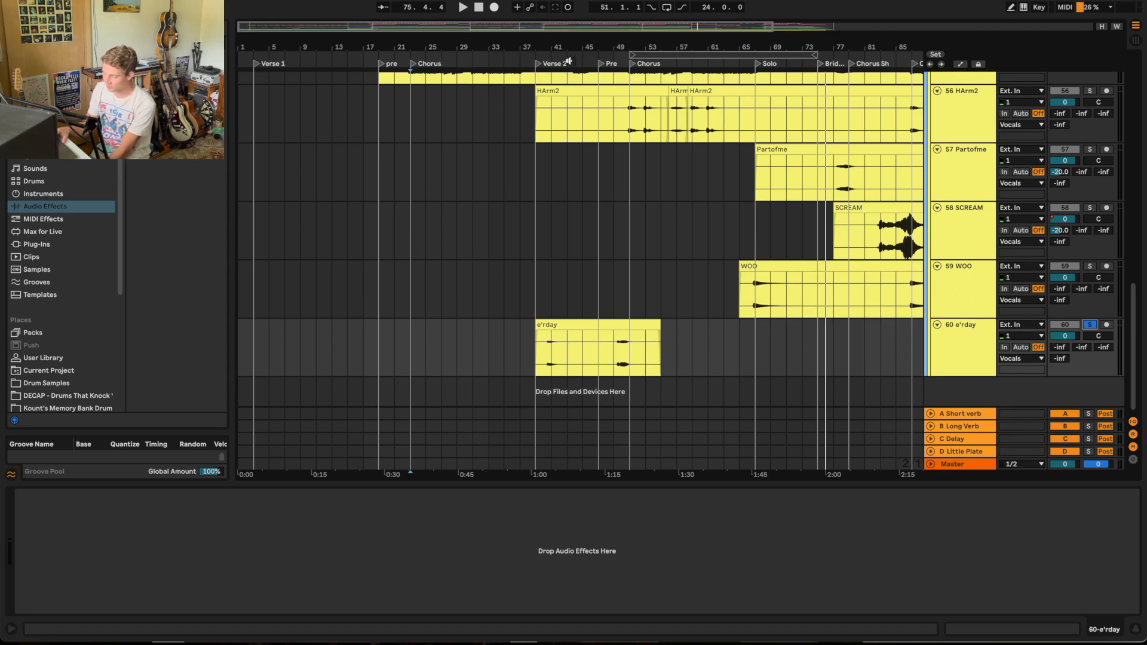
left_click(1090, 326)
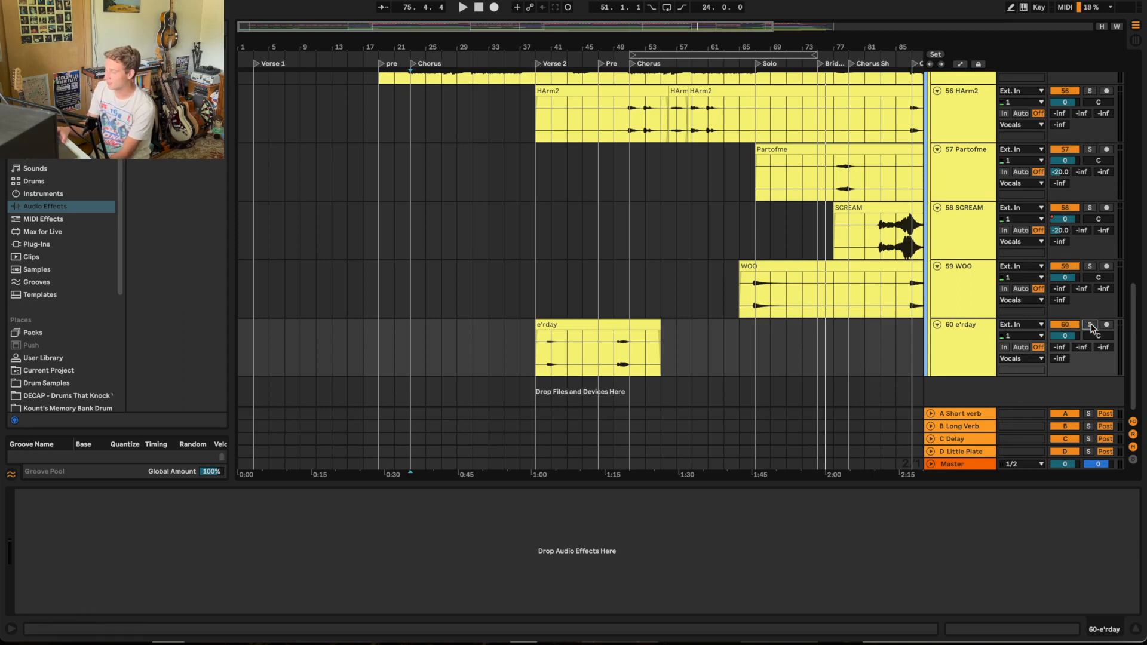
left_click(1090, 325)
Step: Select the ChorusDub, HArm1 and HArm2 tracks in turn to compare the chorus double and harmony parts
scroll(1091, 327, "up", 5)
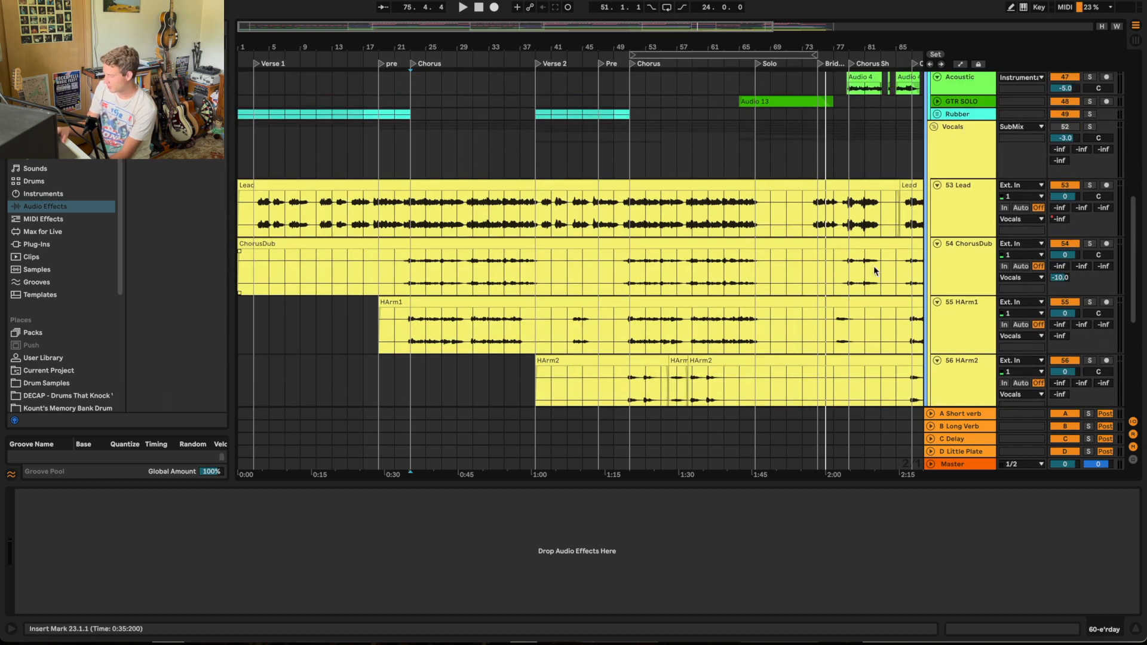
left_click(977, 250)
left_click(969, 314)
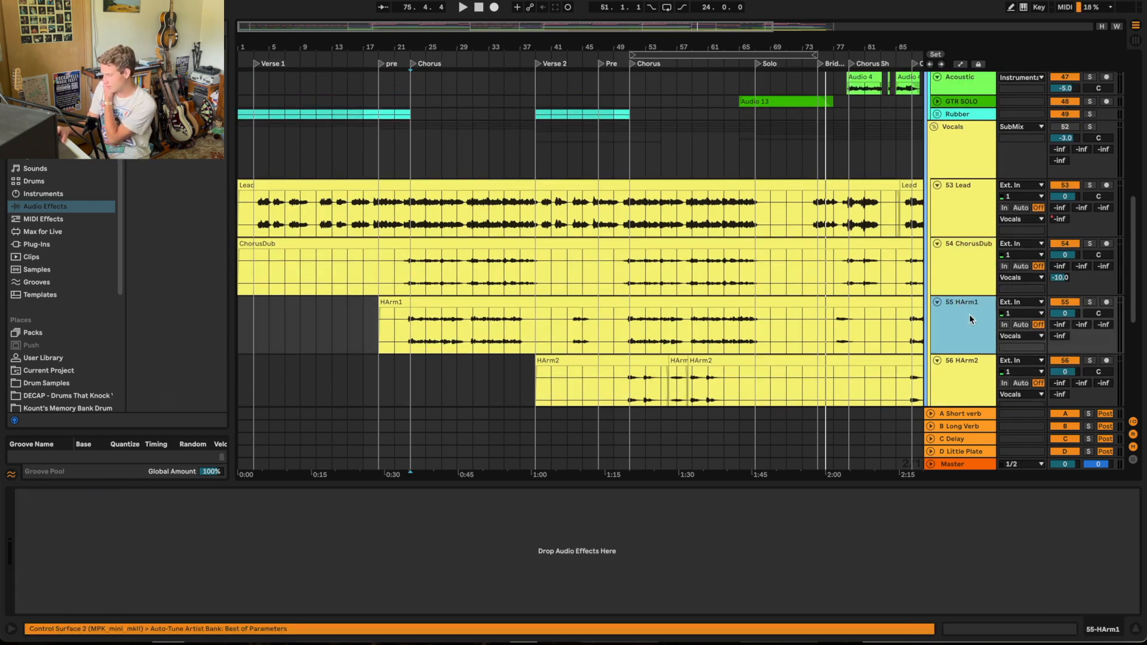
scroll(969, 313, "down", 3)
left_click(958, 279)
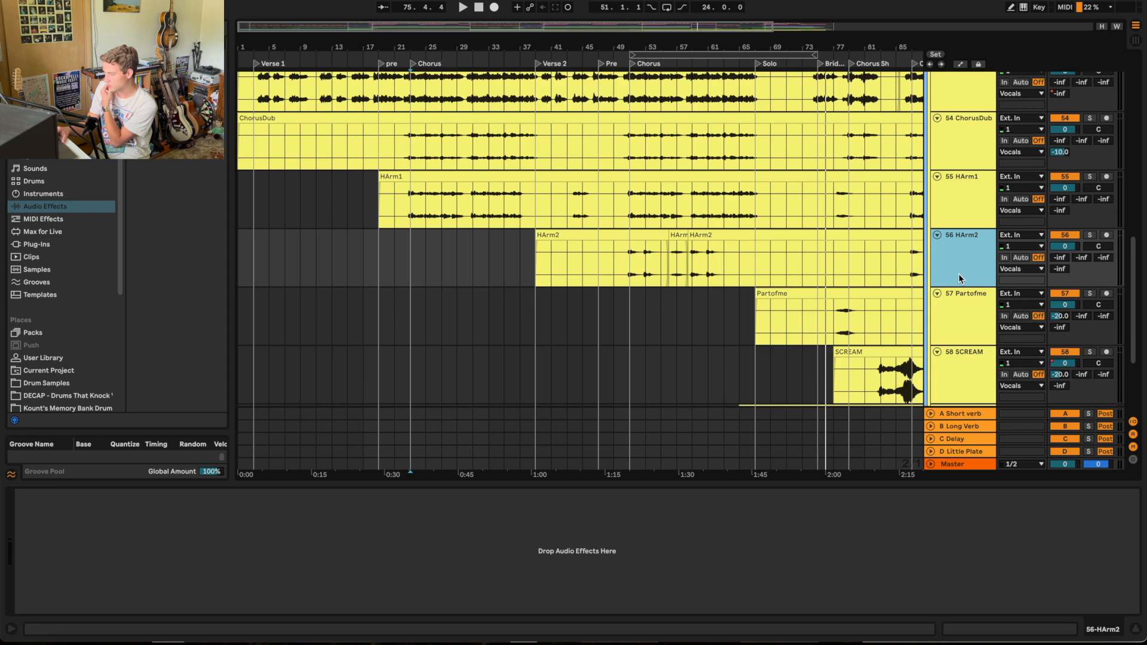
Step: Play from the pre marker before the first Chorus and solo the Vocals group
scroll(957, 278, "up", 2)
left_click(371, 59)
scroll(449, 245, "up", 2)
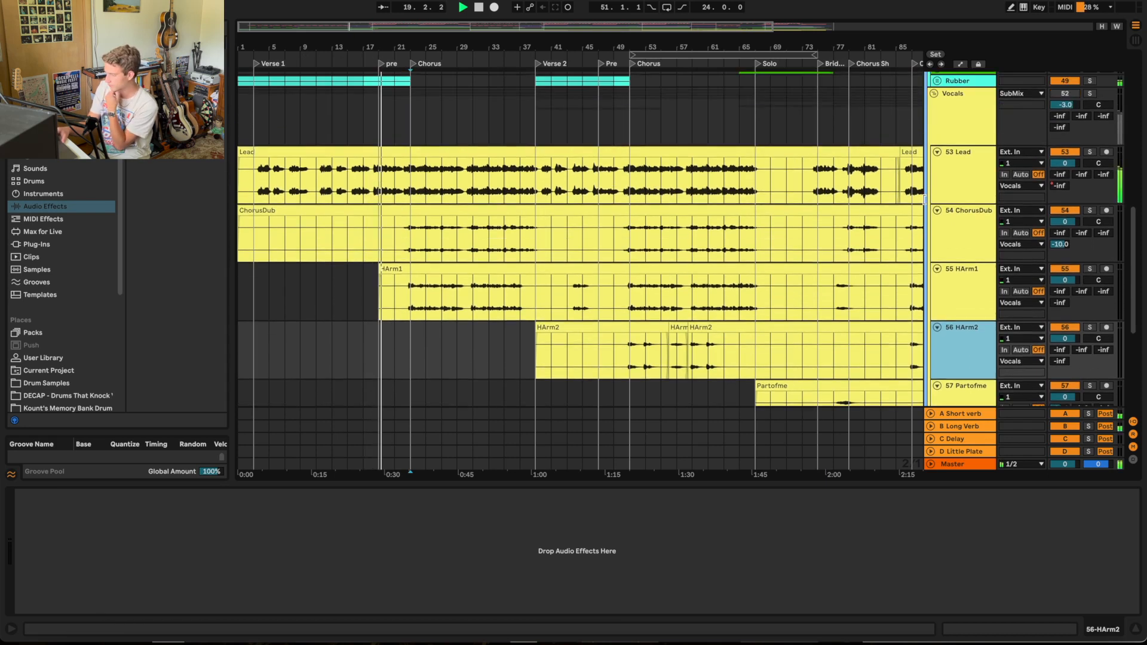
scroll(886, 286, "down", 3)
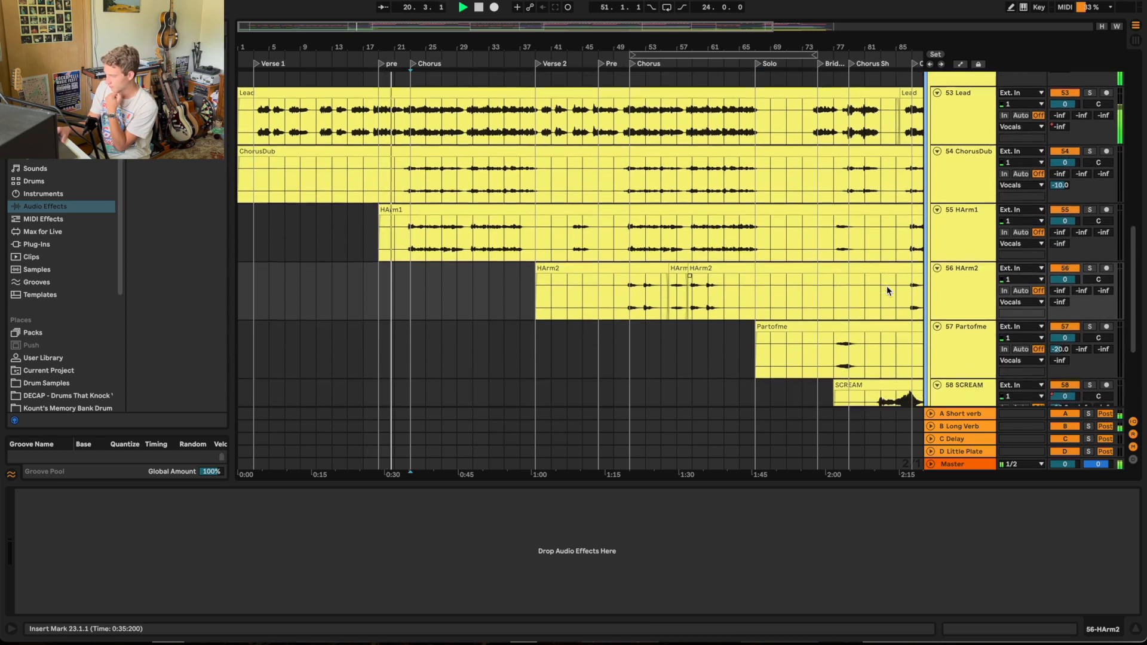
scroll(886, 285, "up", 3)
left_click(1090, 94)
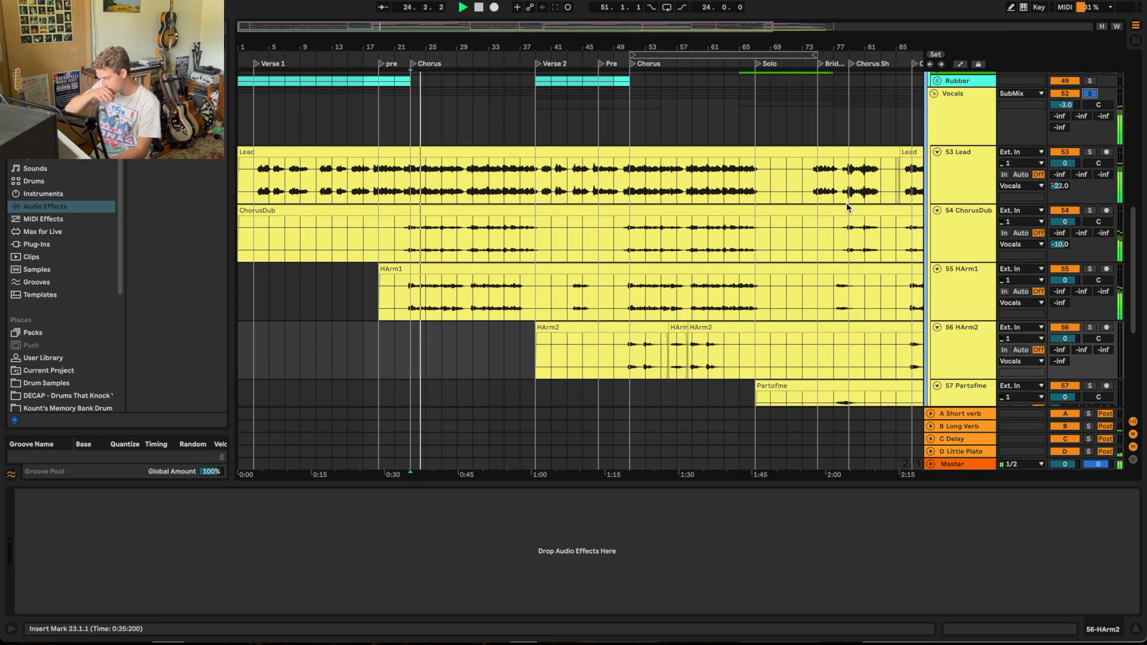
Step: Examine the lead, double and harmony clips while the soloed vocals play in the first Chorus, stopping at bar 30
left_click_drag(421, 47, 421, 161)
scroll(511, 247, "down", 4)
scroll(512, 248, "left", 3)
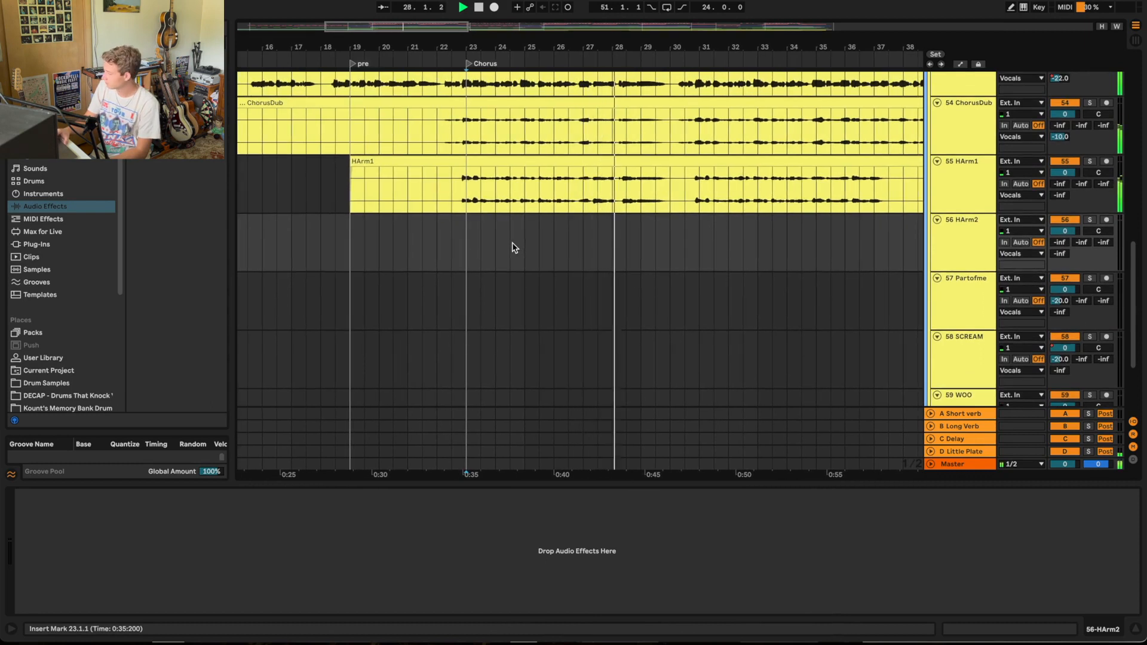
scroll(517, 271, "up", 2)
scroll(517, 271, "right", 1)
scroll(524, 285, "right", 1)
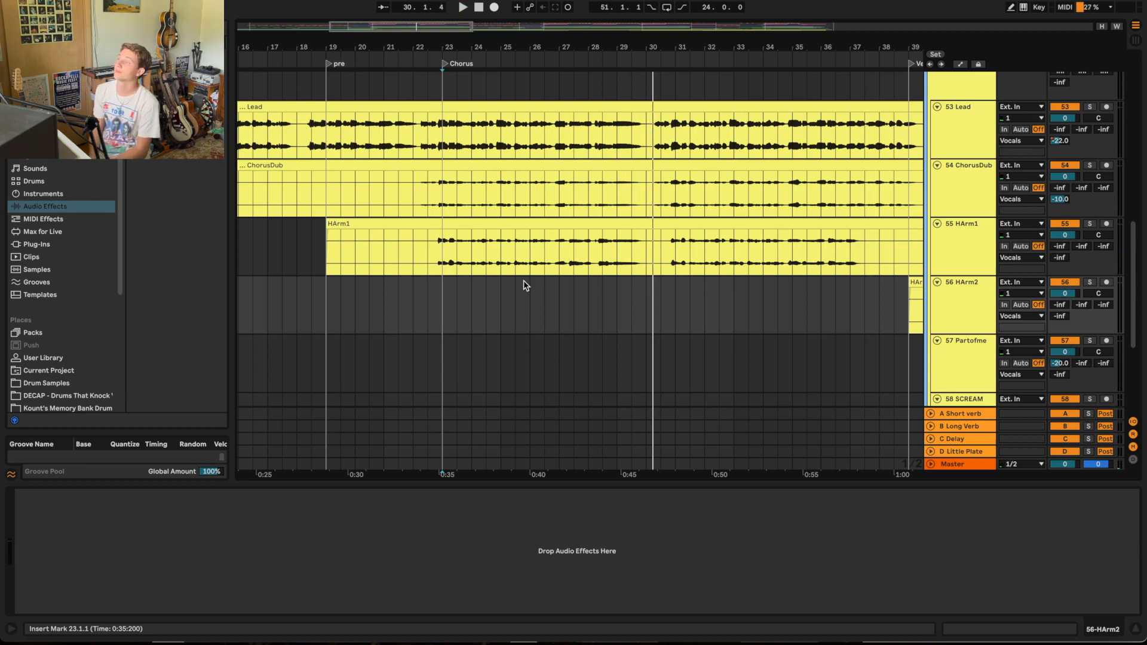
Step: Play the soloed vocals from the second Chorus and stop the playback at bar 55
scroll(603, 343, "right", 10)
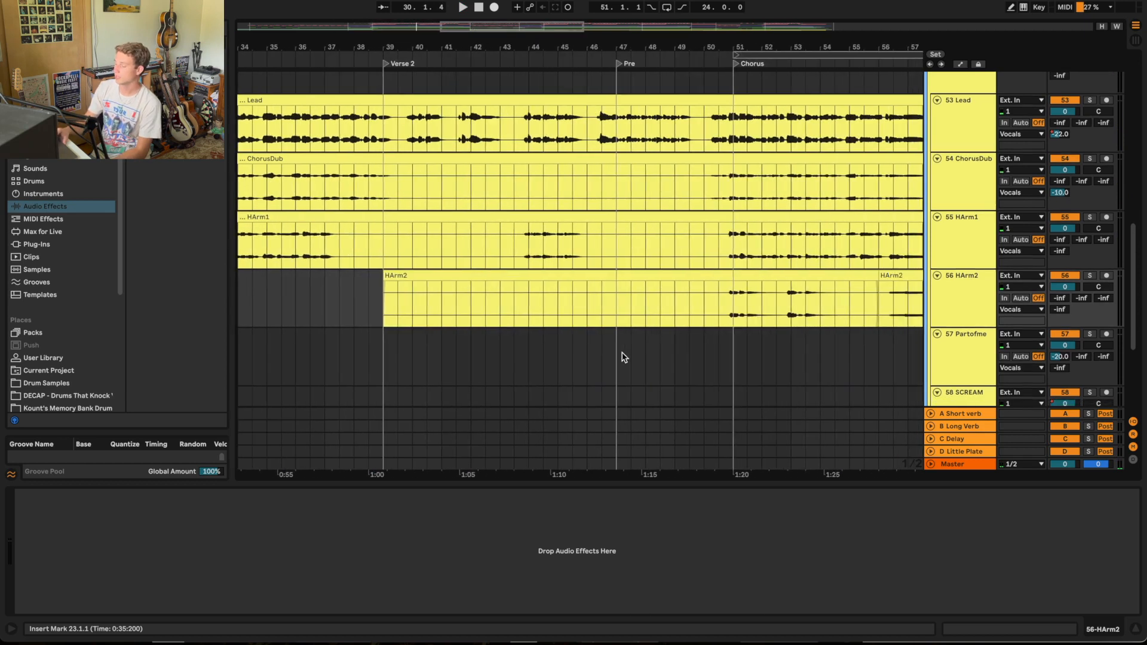
left_click(710, 55)
scroll(666, 218, "down", 1)
scroll(666, 217, "right", 3)
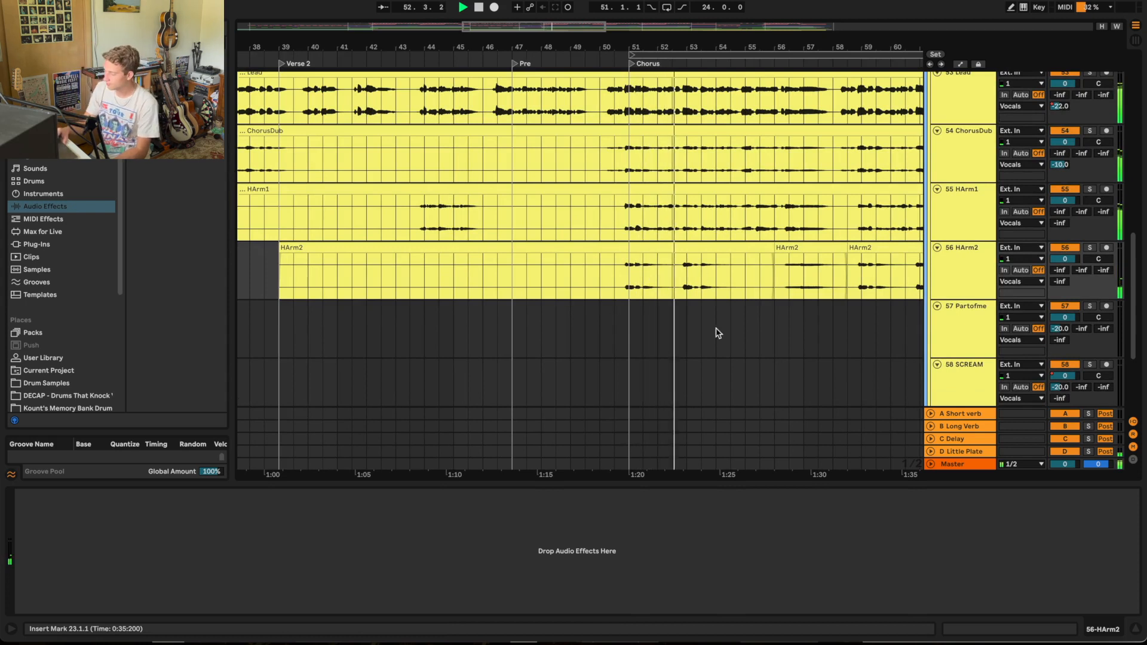
scroll(718, 333, "down", 1)
scroll(718, 332, "right", 2)
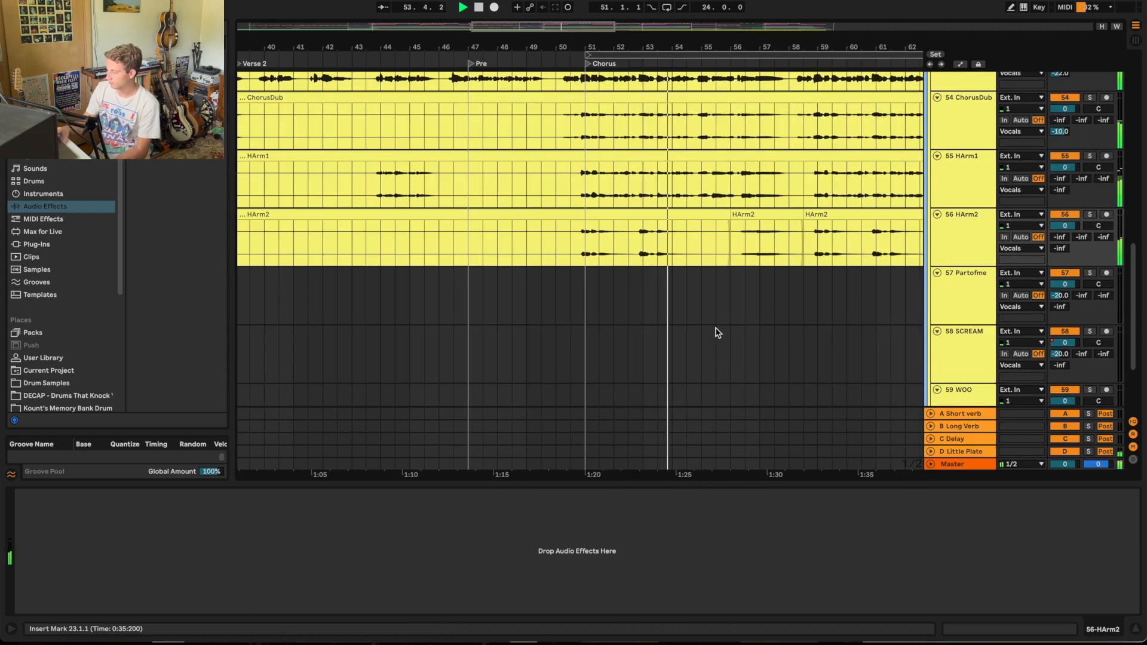
Step: Play the HArm2 track in solo from the second Chorus marker and release its solo during playback
left_click(1090, 215)
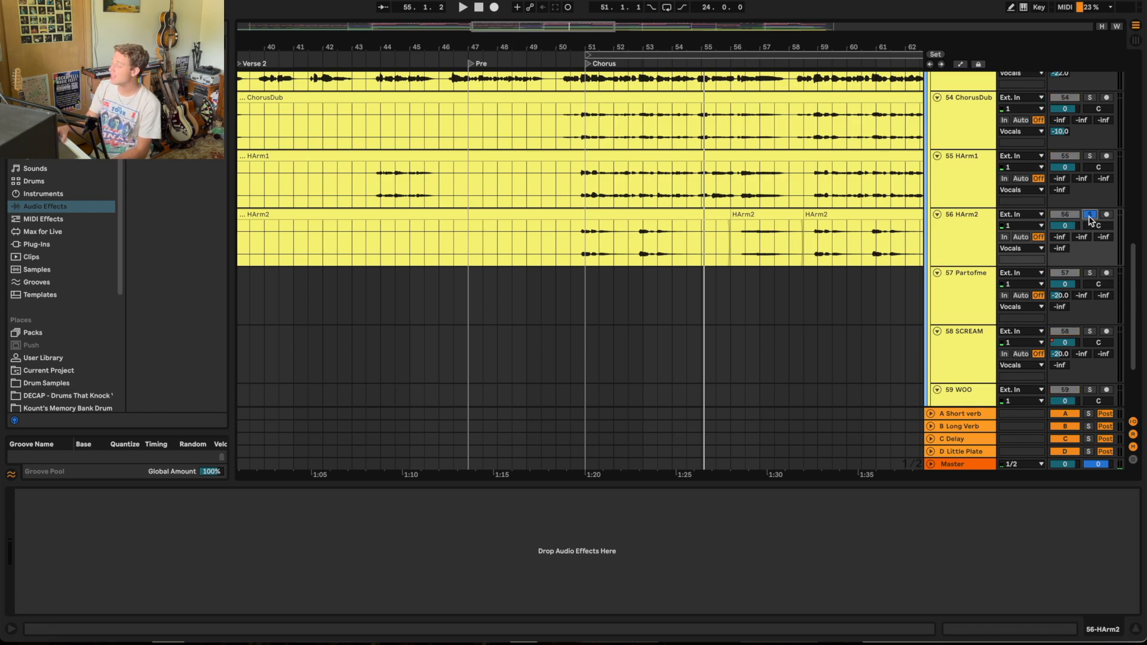
key("space")
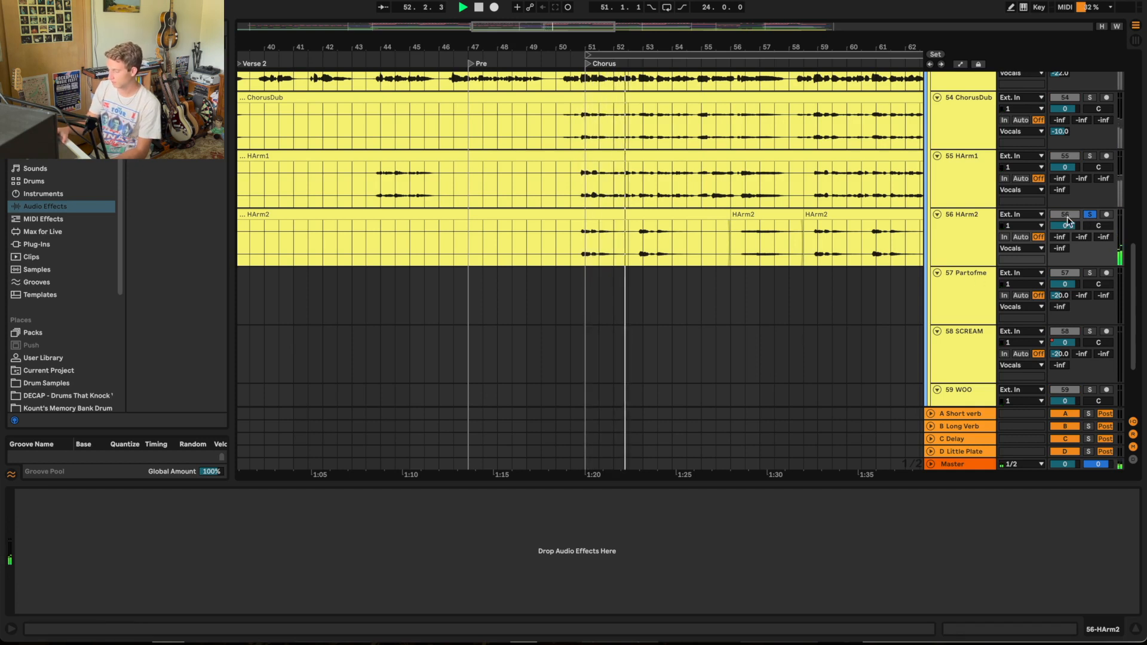
left_click(1090, 215)
Step: Follow the vocal clips while the second Chorus plays through to the WOO clip in the Solo section
scroll(797, 274, "up", 4)
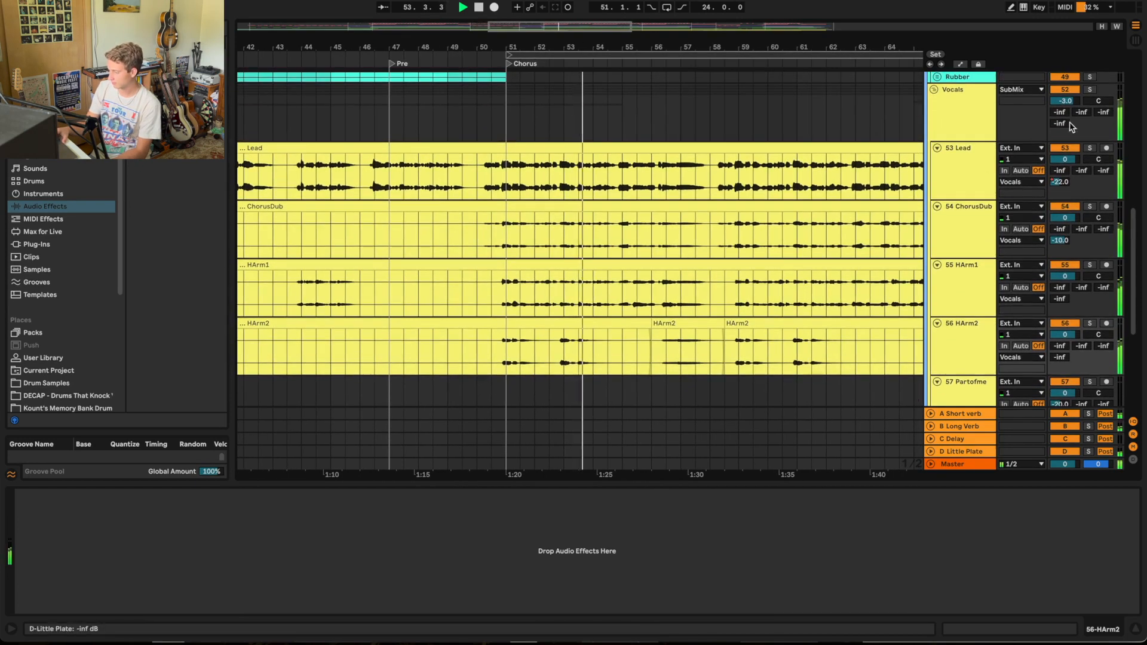
scroll(652, 291, "down", 5)
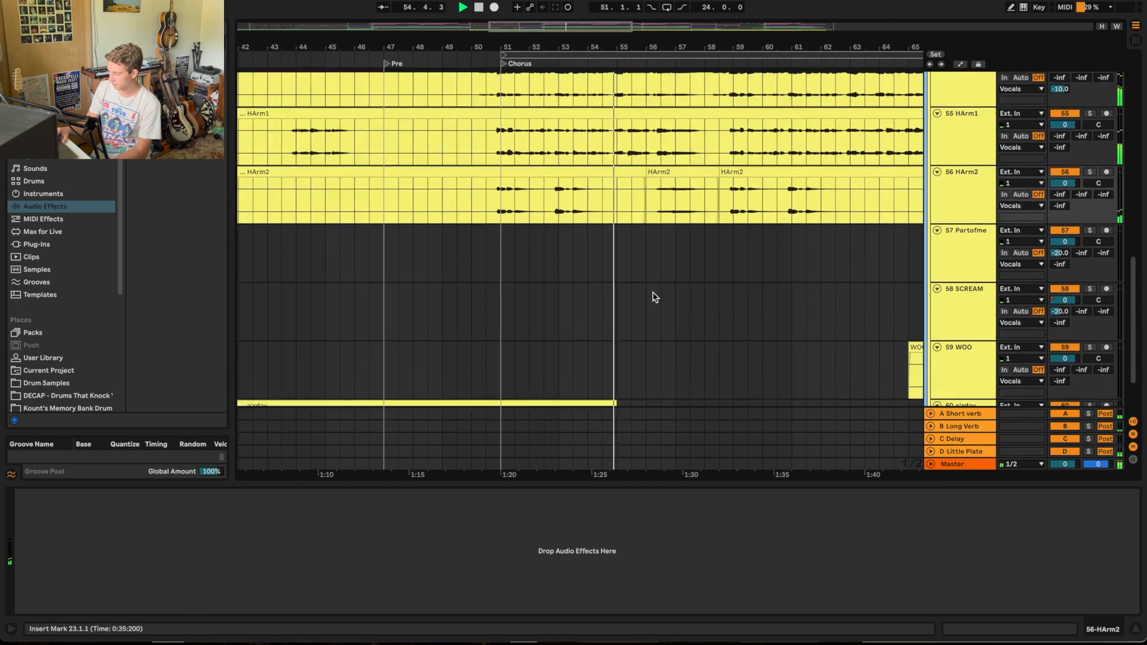
scroll(655, 297, "up", 3)
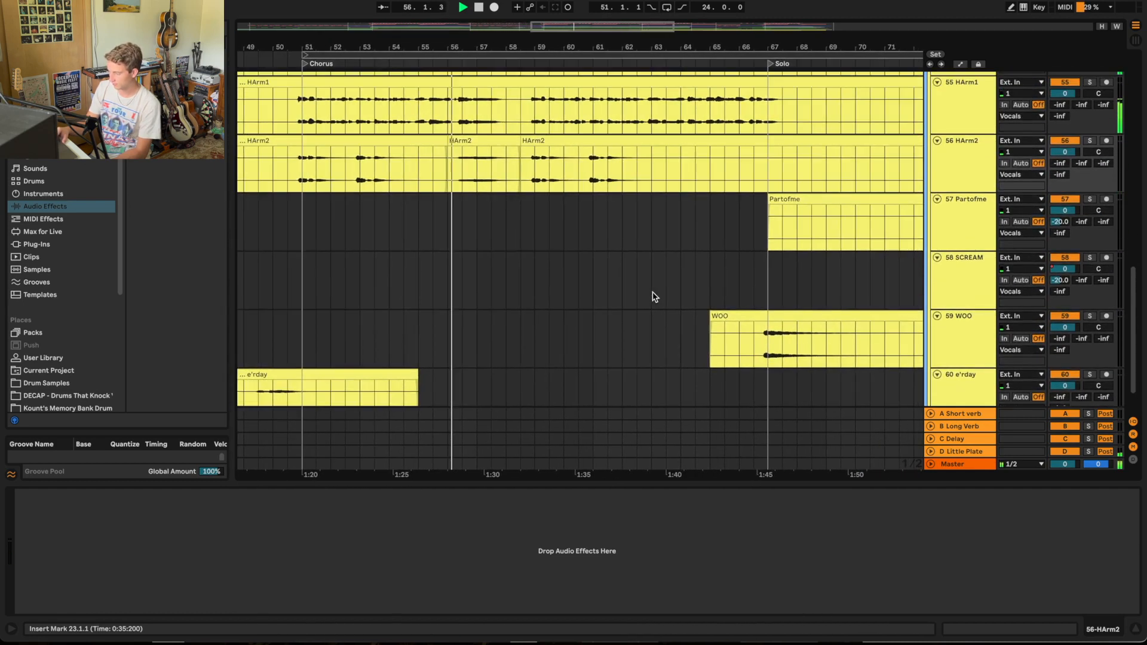
scroll(652, 292, "up", 3)
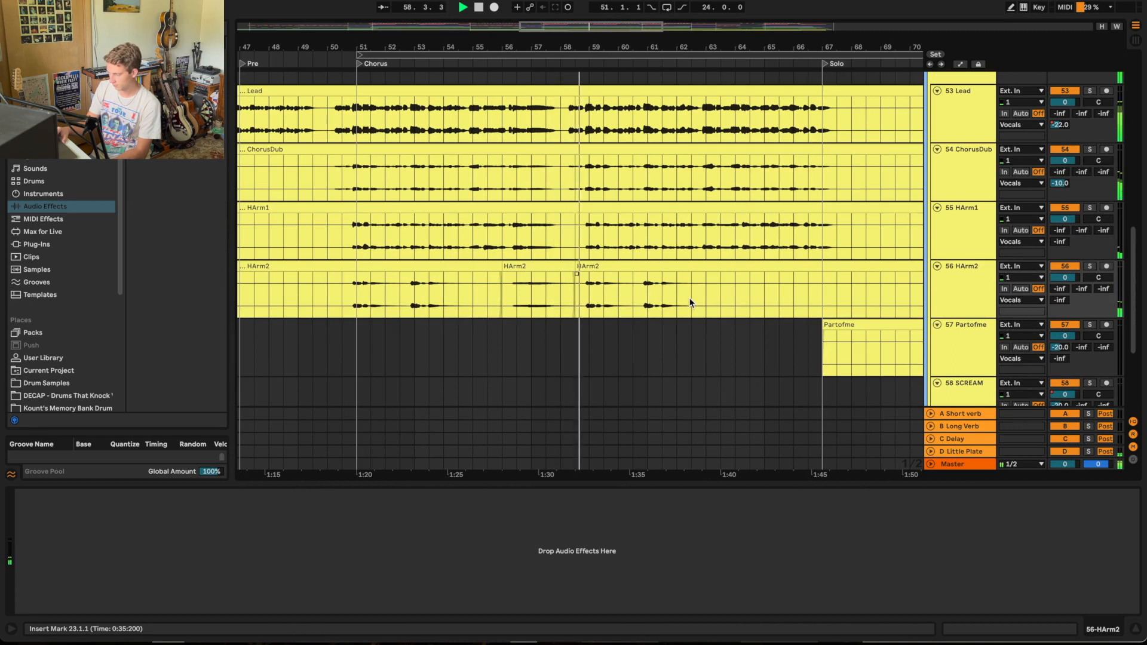
scroll(689, 297, "down", 2)
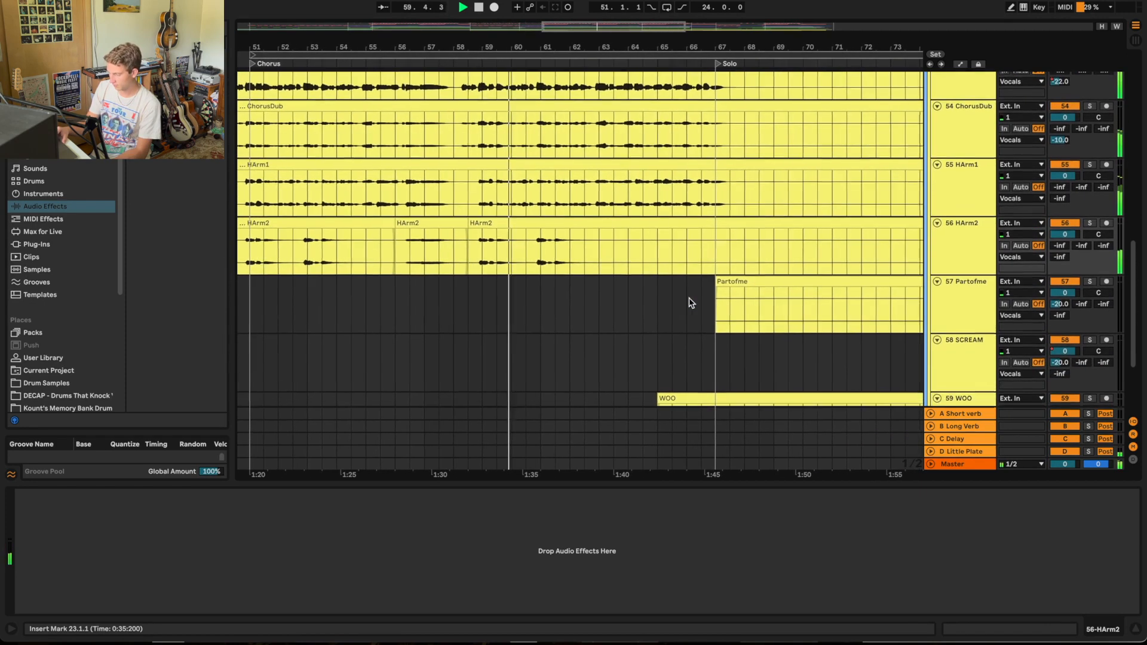
scroll(690, 302, "down", 3)
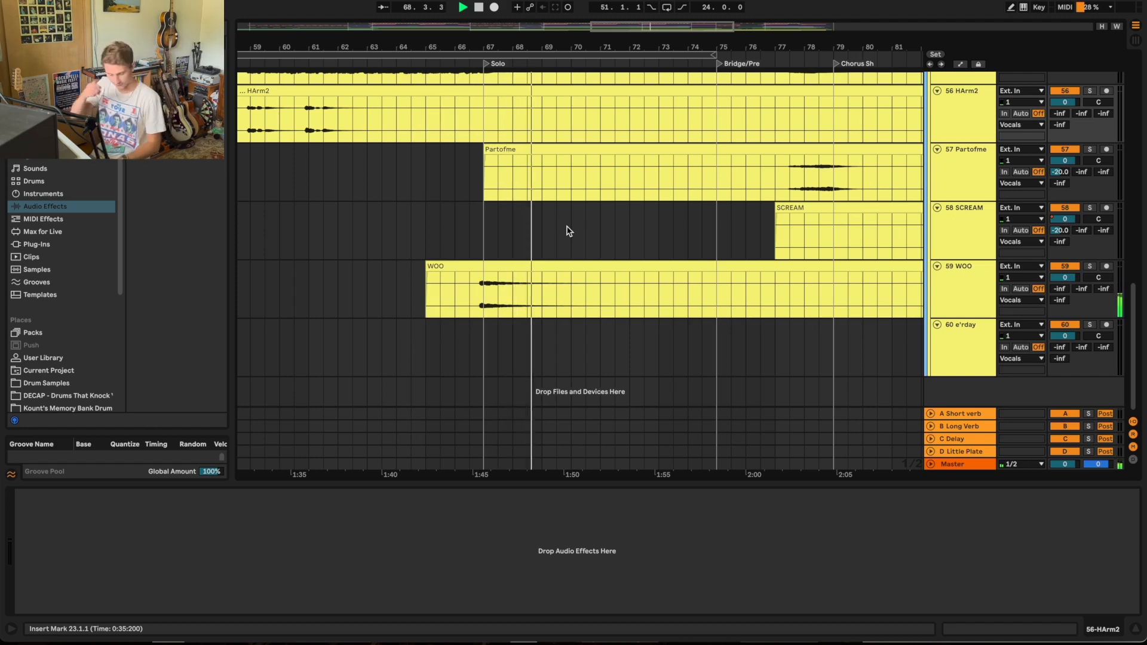
Step: Play the vocals from the Bridge/Pre marker and follow the lead, harmony, Partofme, SCREAM and WOO clips into the last Chorus
scroll(734, 254, "right", 5)
scroll(735, 256, "up", 5)
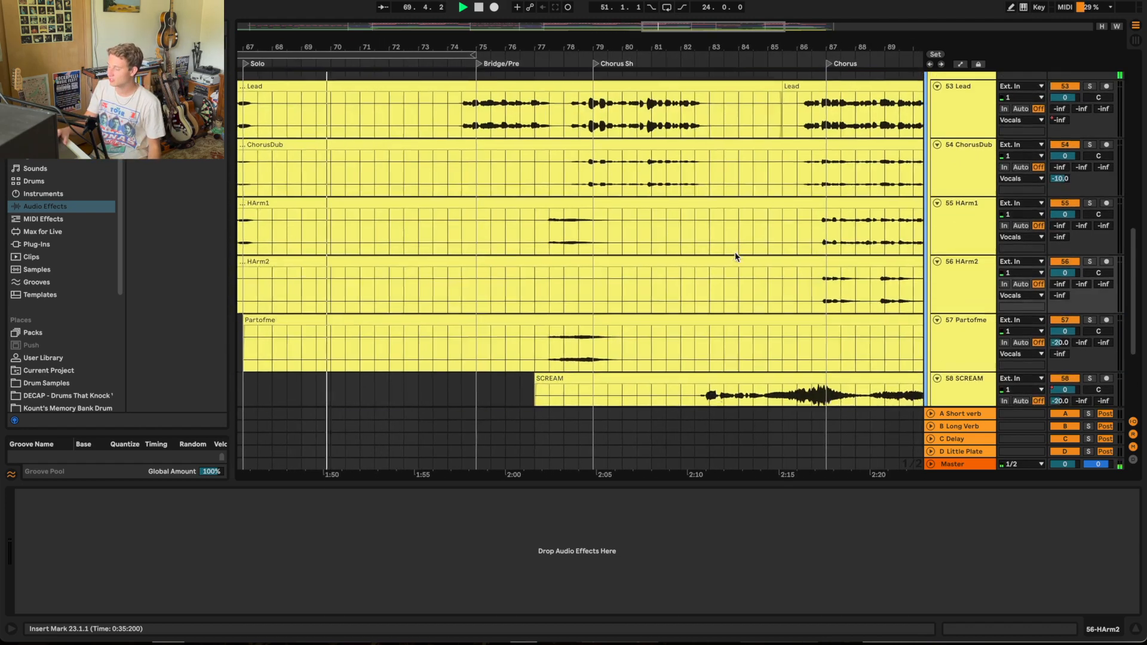
scroll(736, 256, "down", 2)
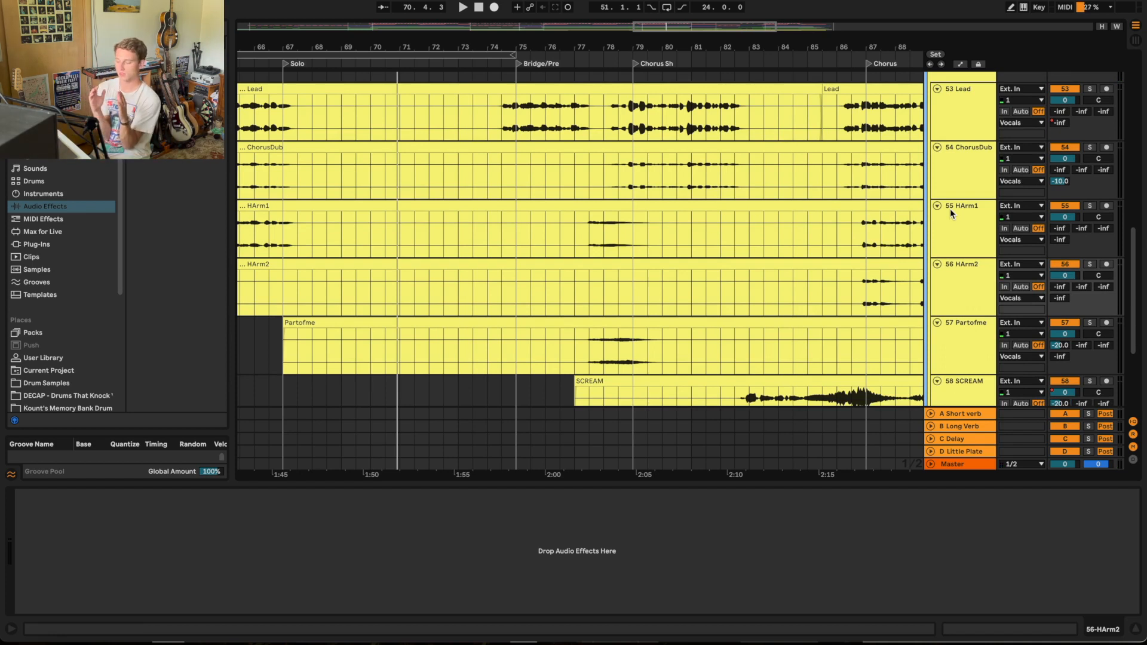
left_click(499, 61)
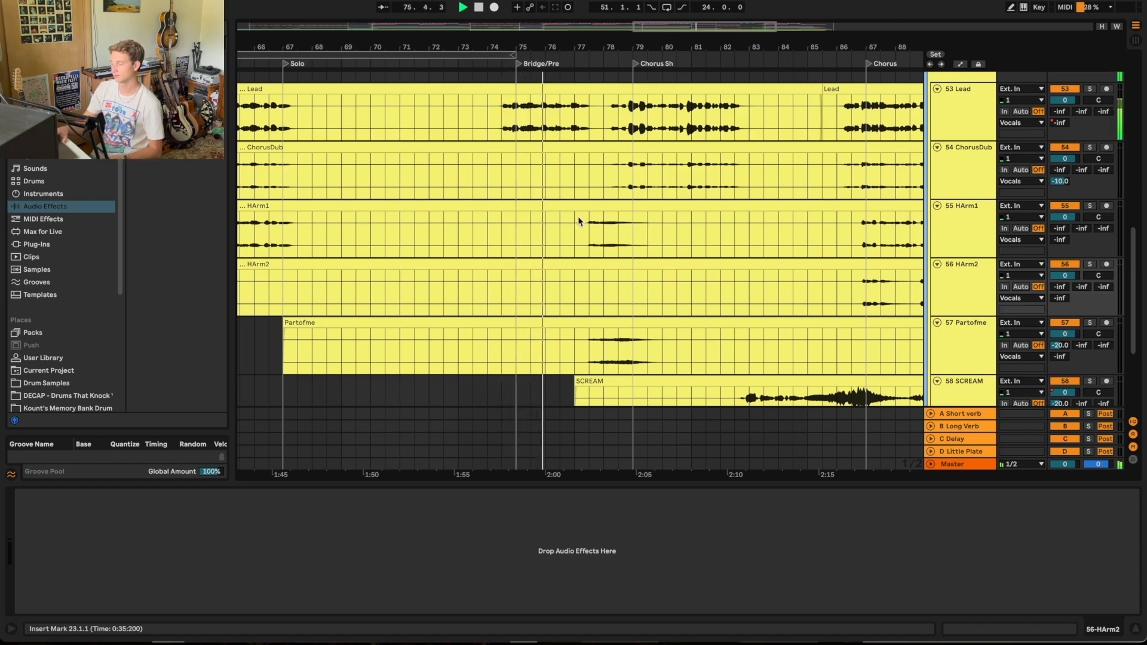
scroll(589, 248, "down", 3)
scroll(590, 250, "up", 1)
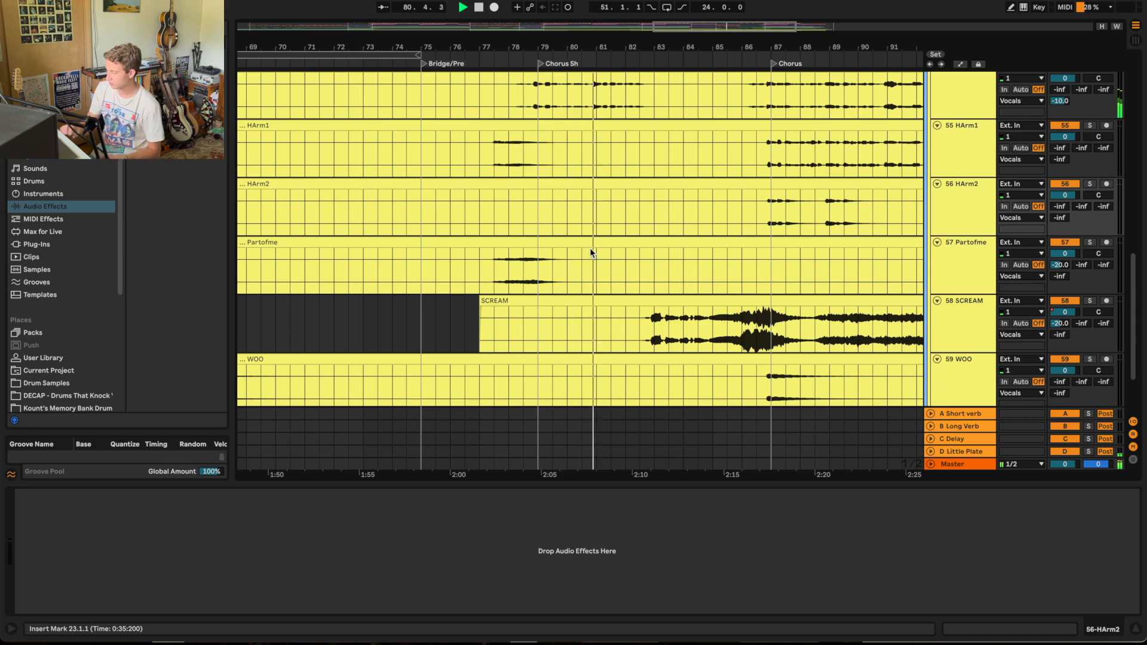
scroll(672, 284, "down", 2)
scroll(672, 284, "up", 1)
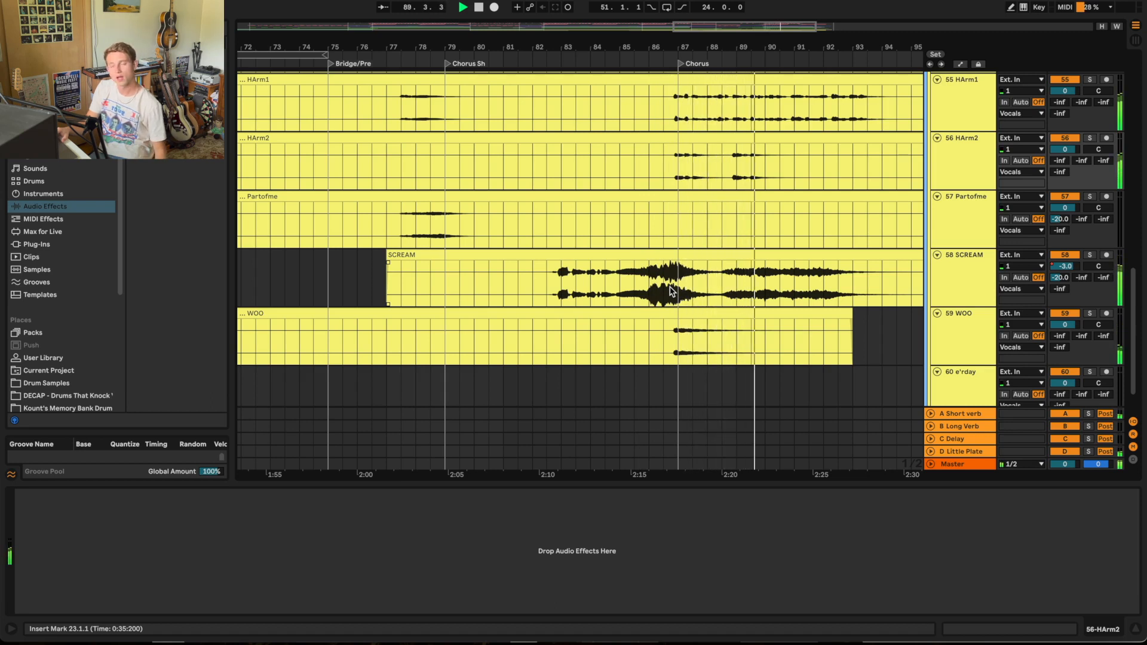
Step: Solo the SCREAM track, play it from the last Chorus and stop the playback
left_click(750, 348)
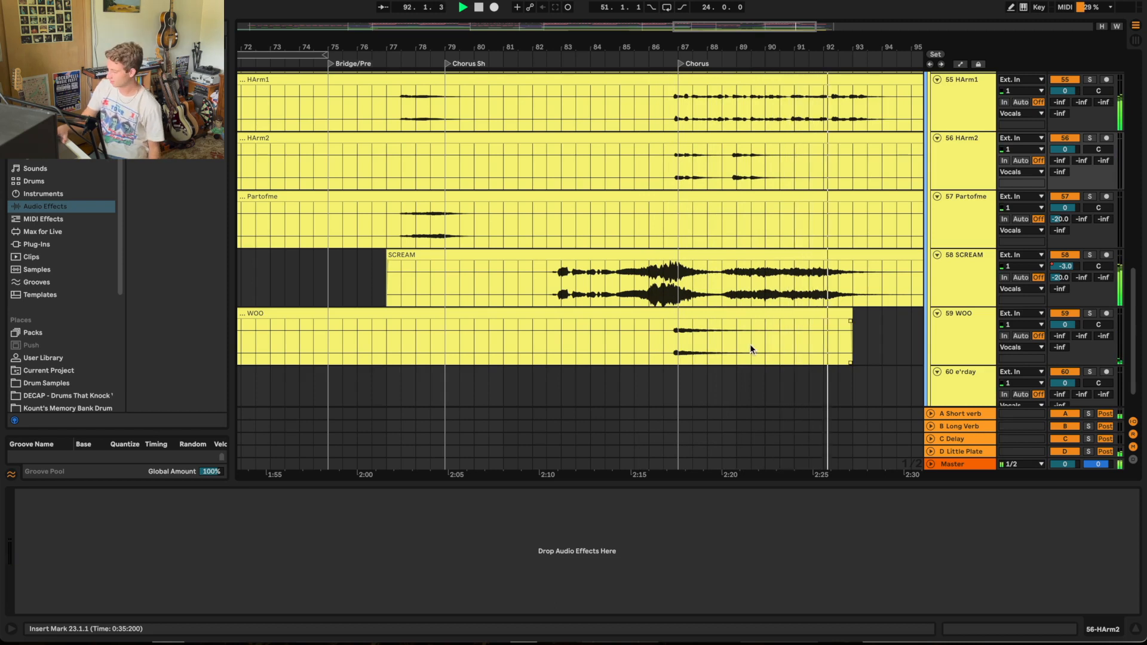
left_click(1090, 255)
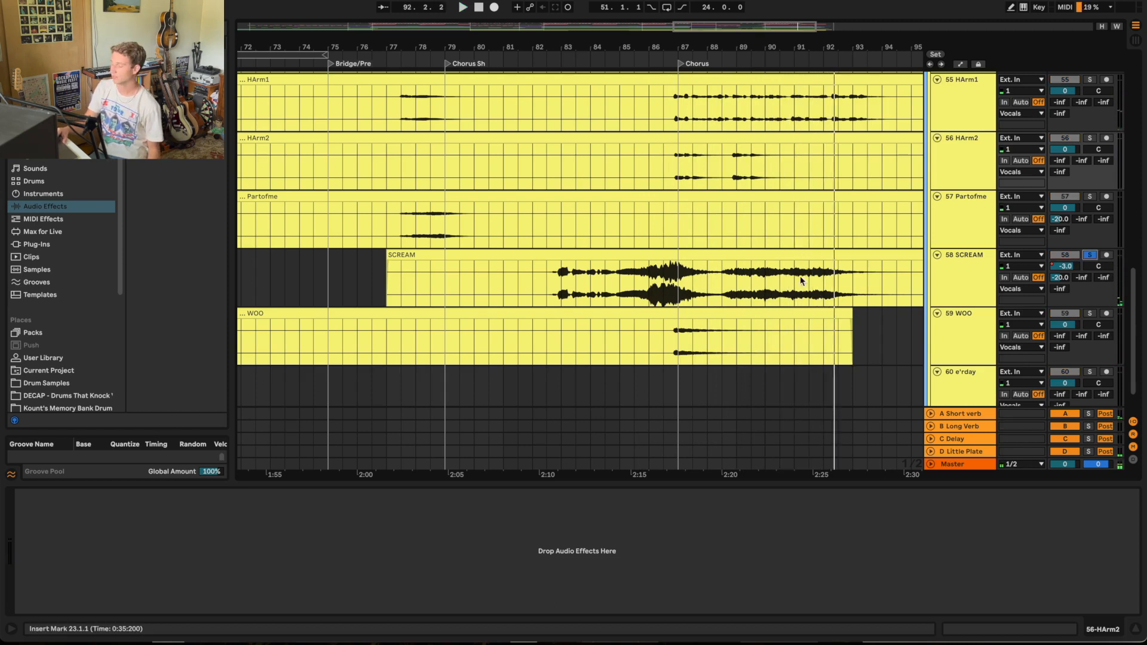
left_click(707, 54)
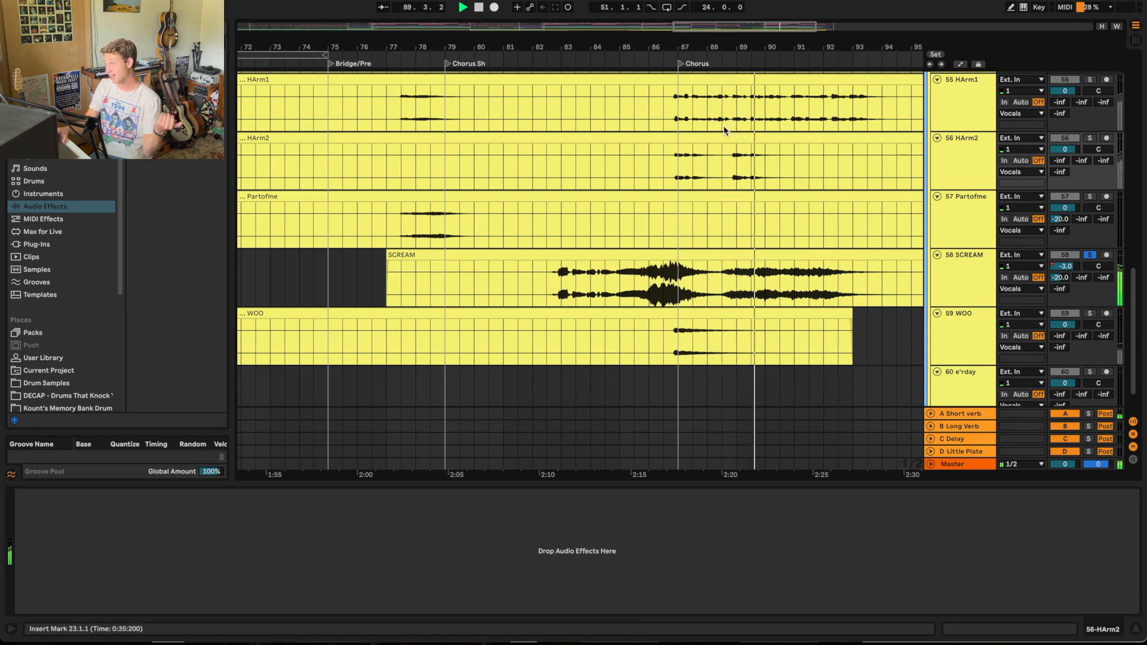
key("space")
Step: Audition the GTR SOLO track in solo through the Solo section, stop the playback and collapse the track
scroll(588, 233, "up", 10)
scroll(588, 233, "left", 5)
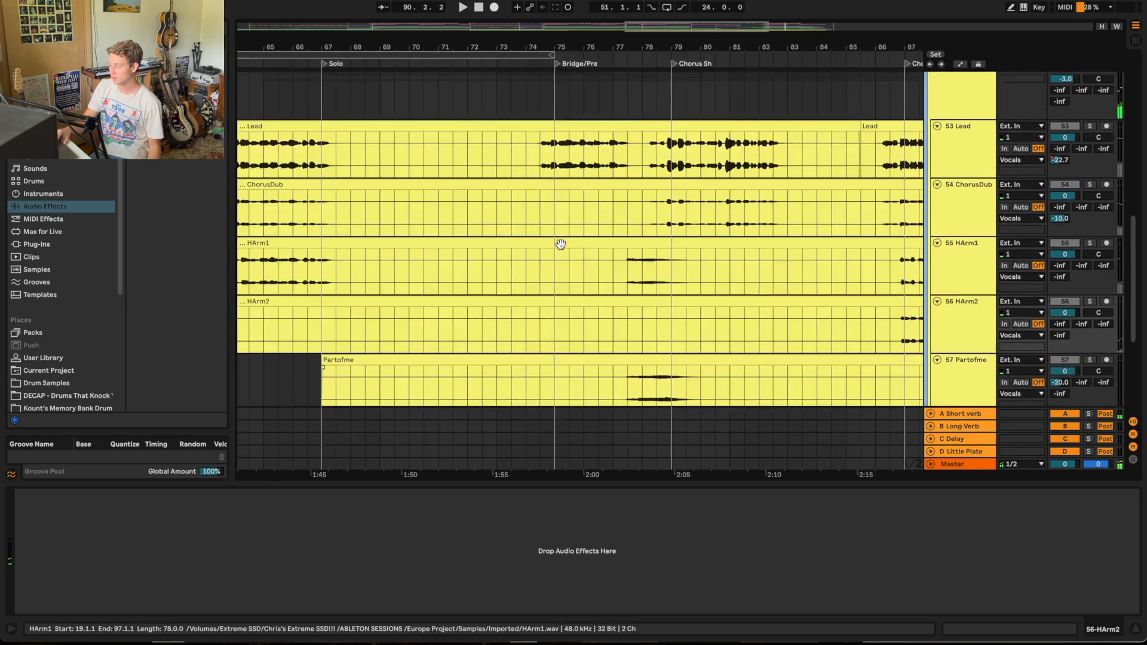
left_click(937, 199)
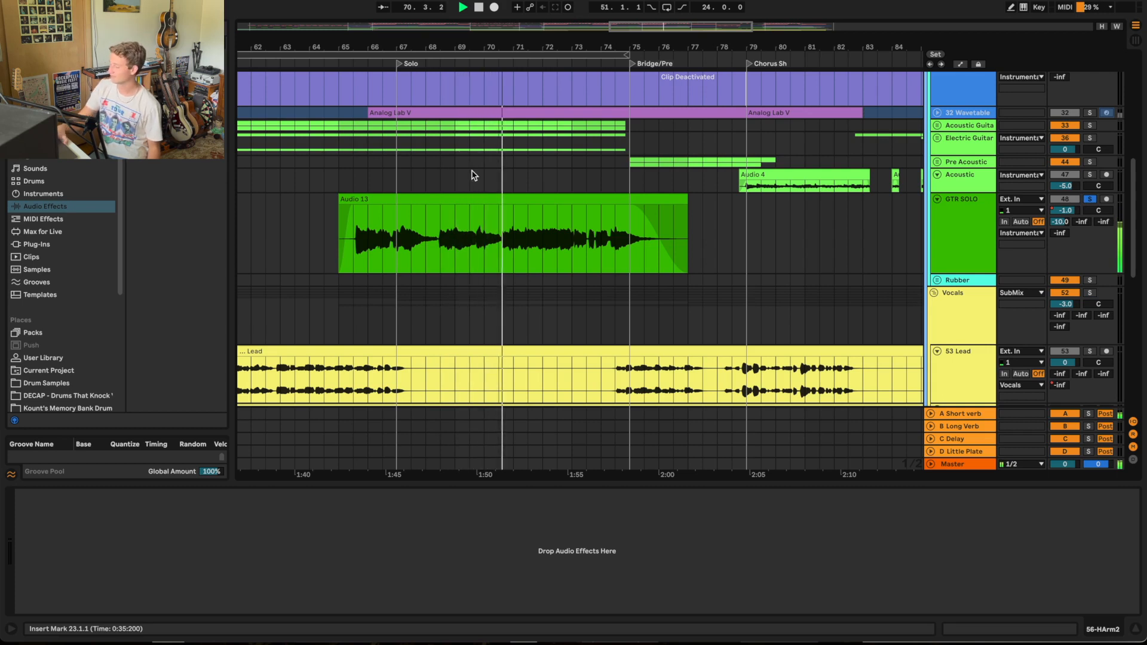
scroll(781, 232, "down", 10)
scroll(782, 233, "right", 7)
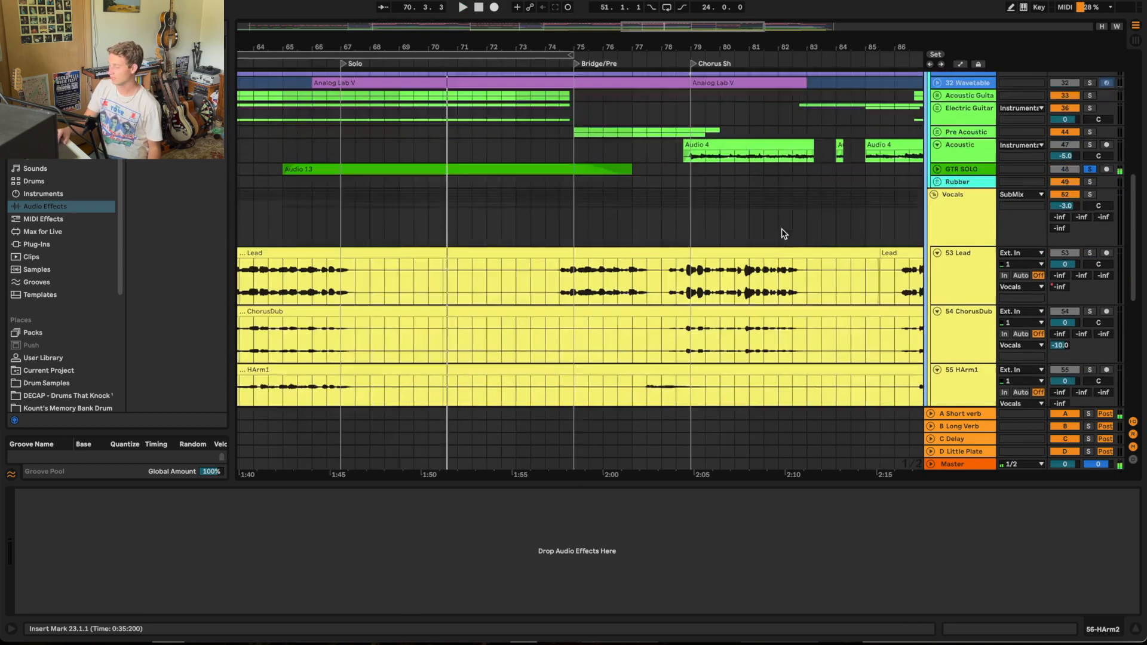
Step: Solo the Vocals group and play the final bars of the last Chorus, starting around bar 93
scroll(781, 230, "up", 3)
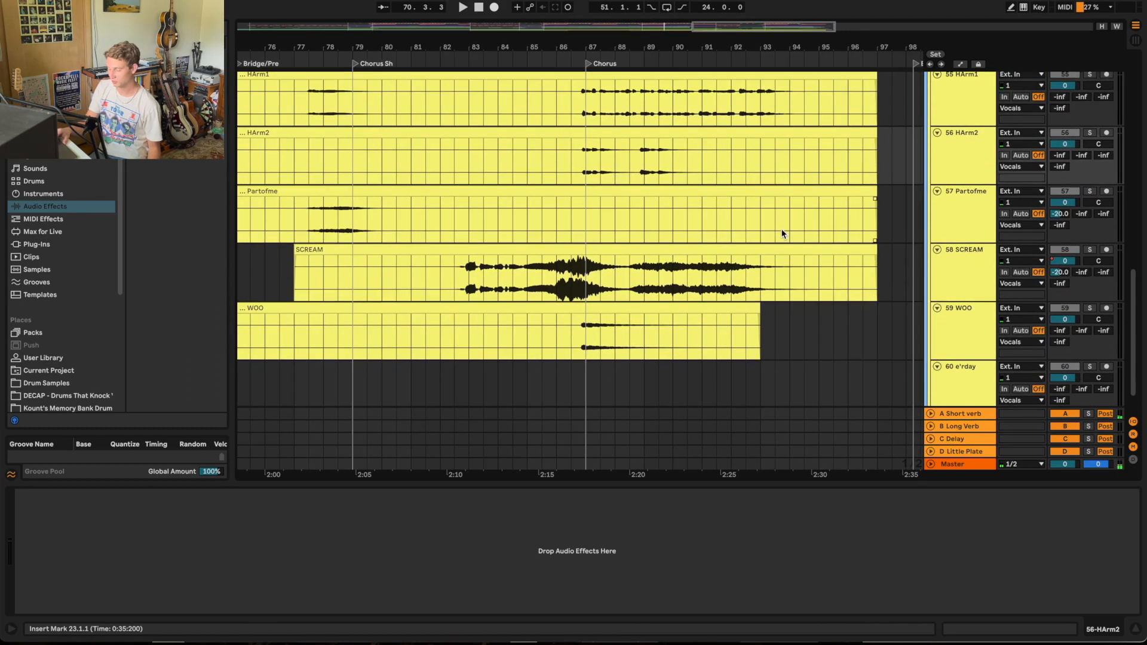
scroll(781, 231, "right", 1)
scroll(1069, 272, "up", 4)
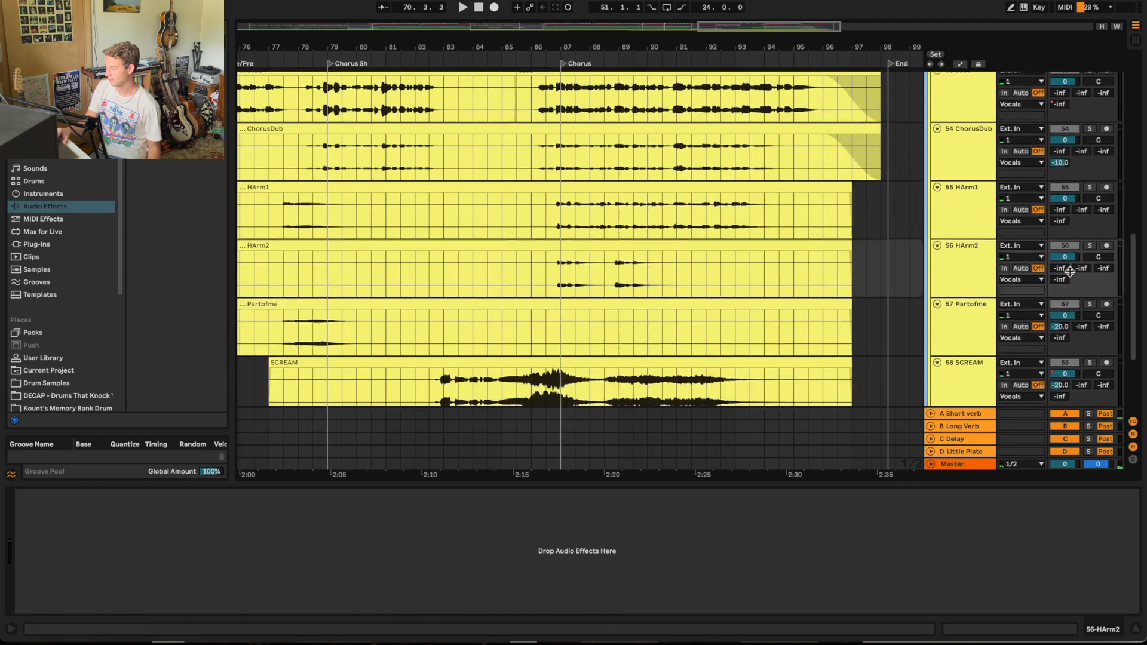
left_click(740, 58)
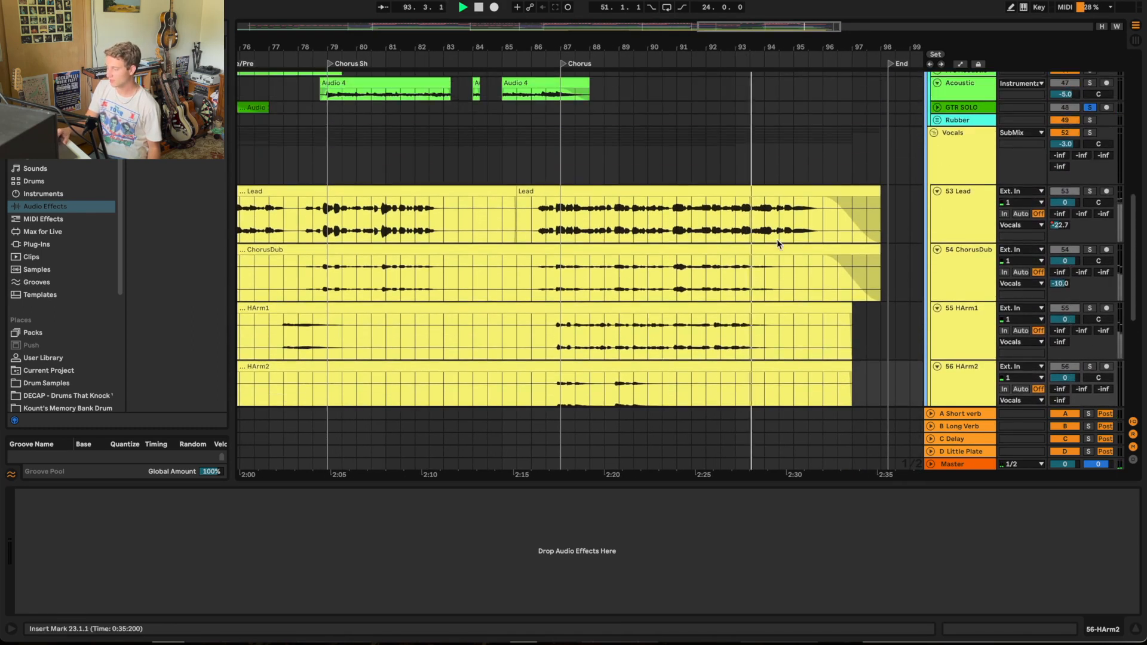
left_click(1090, 133)
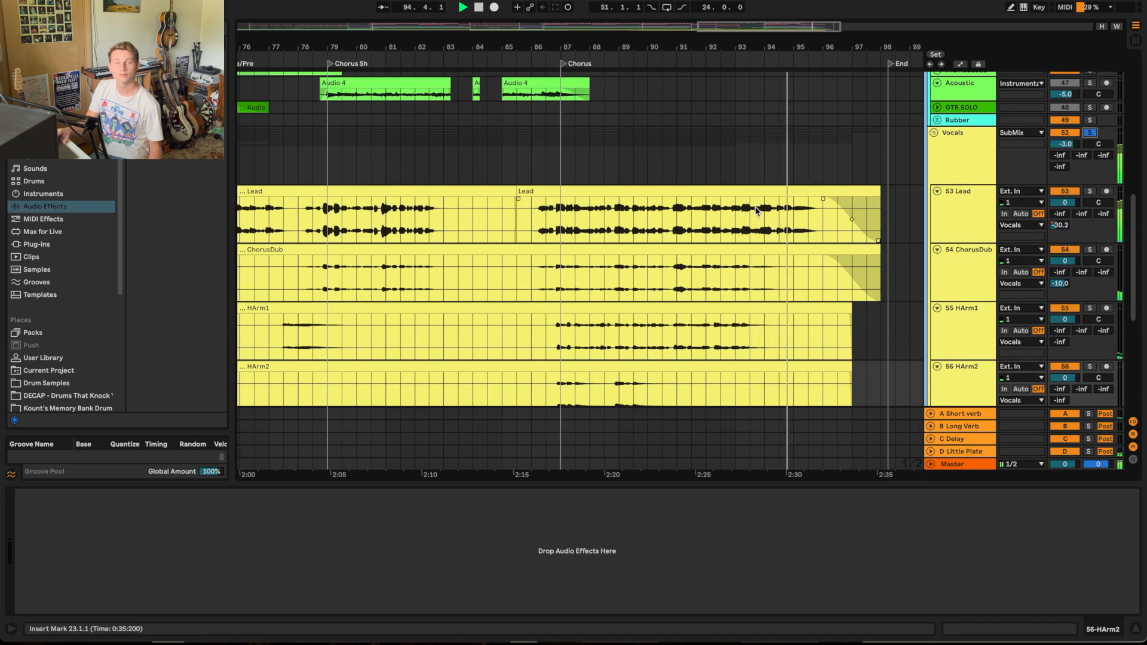
left_click(695, 64)
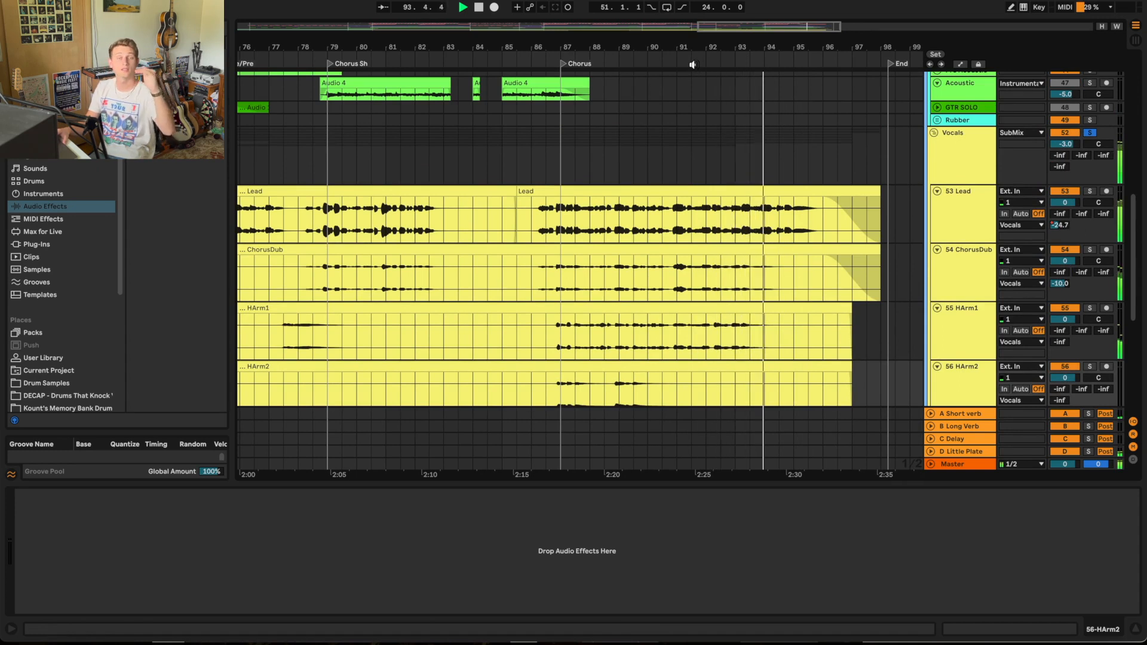
Step: Collapse the Vocals group, release its solo and show the whole song timeline
left_click(934, 131)
left_click(1089, 133)
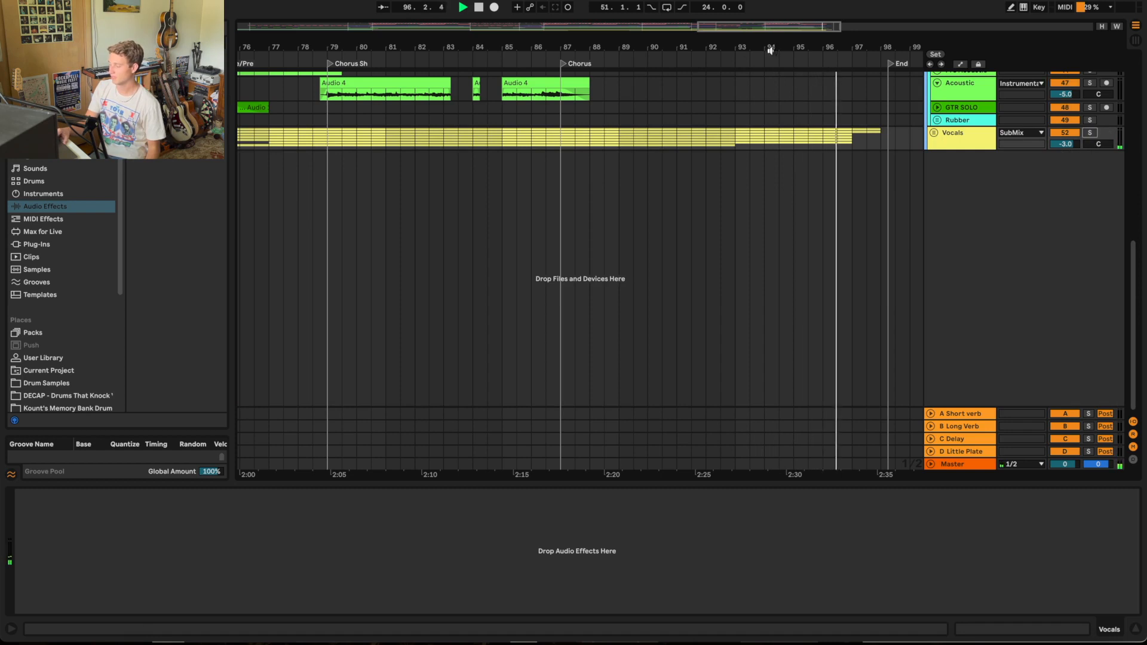
left_click_drag(770, 48, 770, 12)
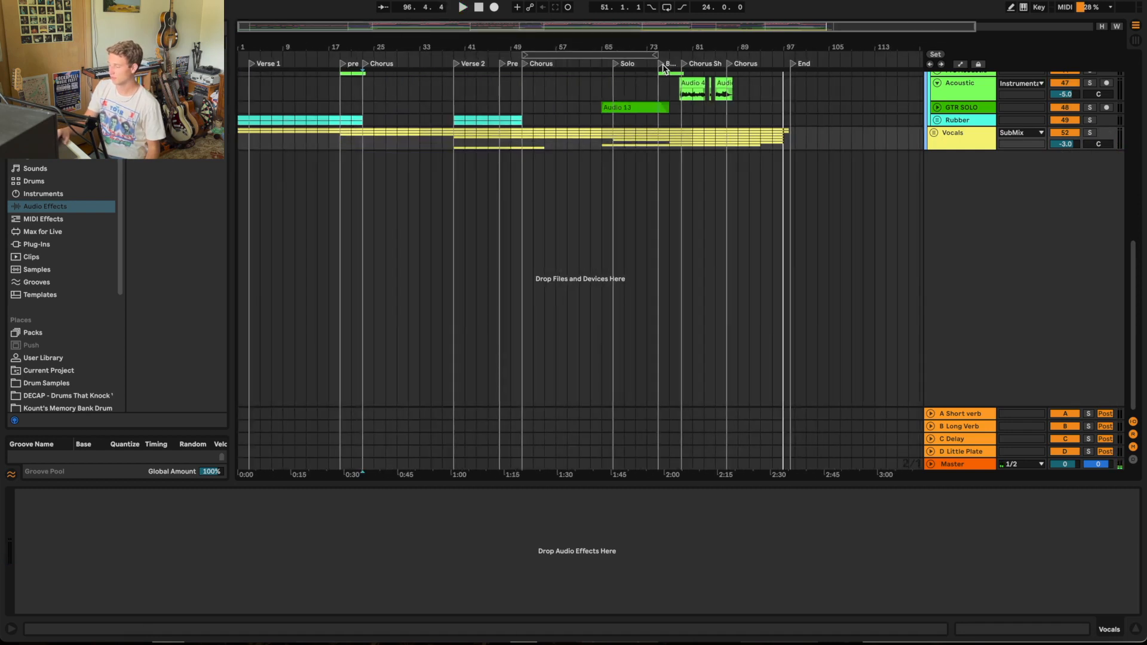
Step: Play the full mix from the Chorus Sh marker to the End, collapsing the melotron track and the Instrumental group
left_click(684, 66)
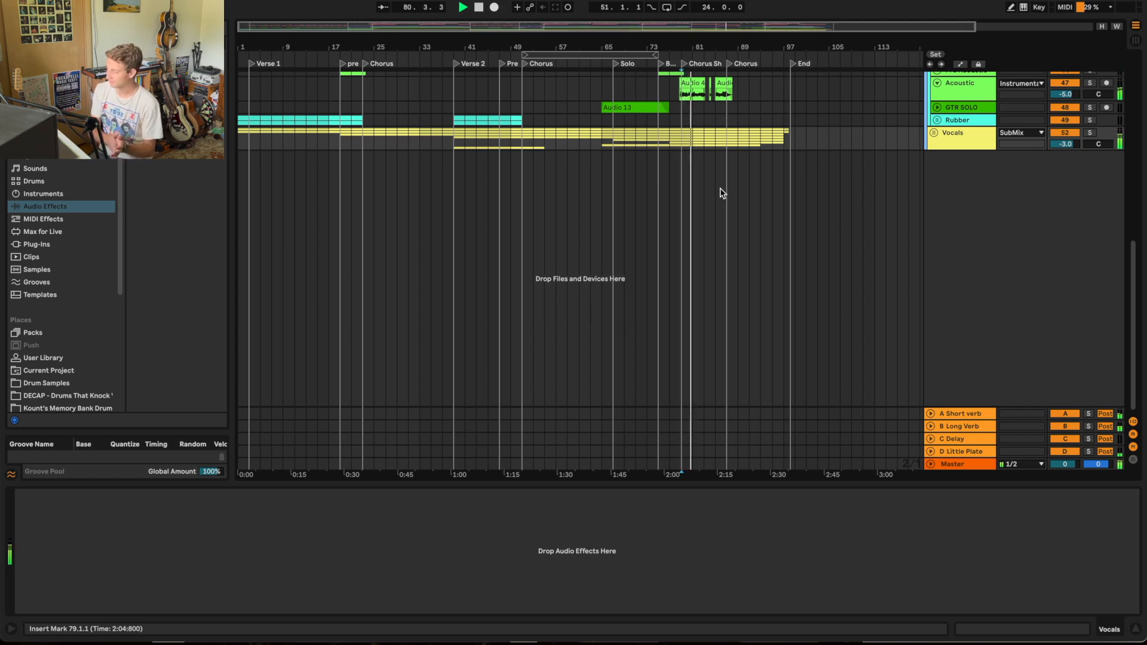
scroll(720, 190, "up", 6)
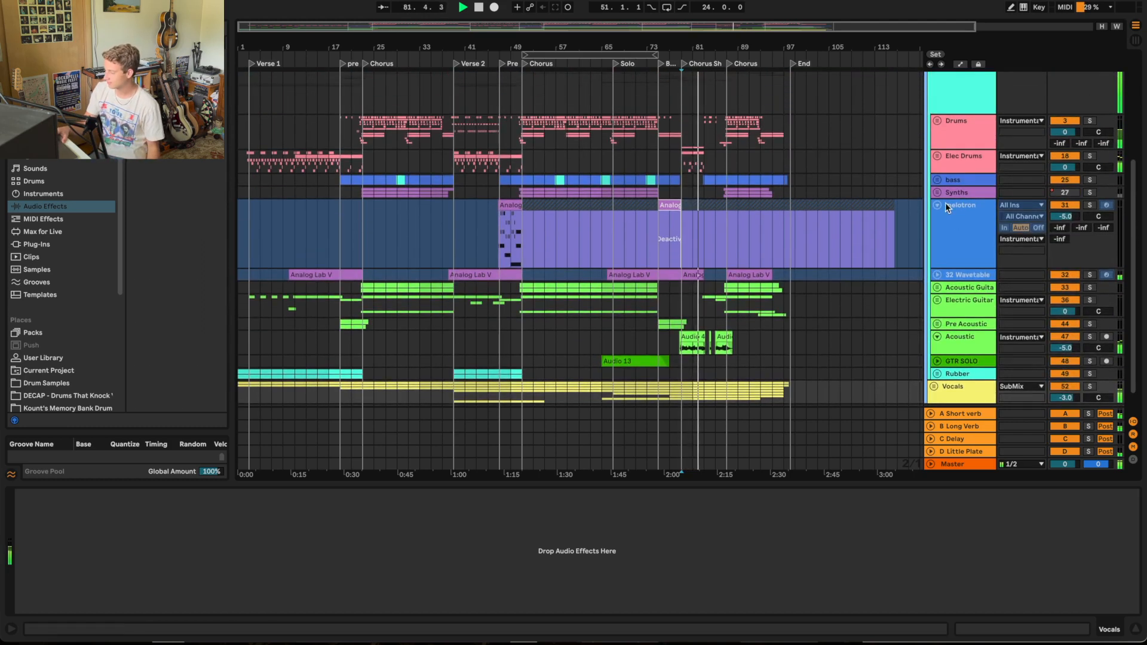
left_click(938, 204)
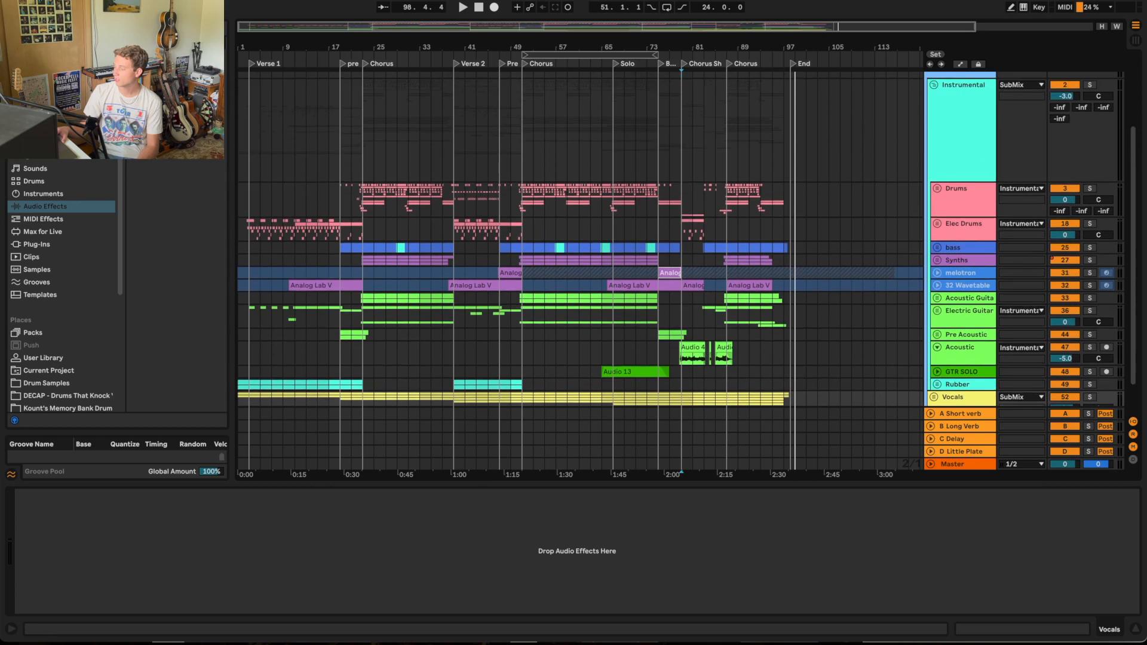
left_click(933, 85)
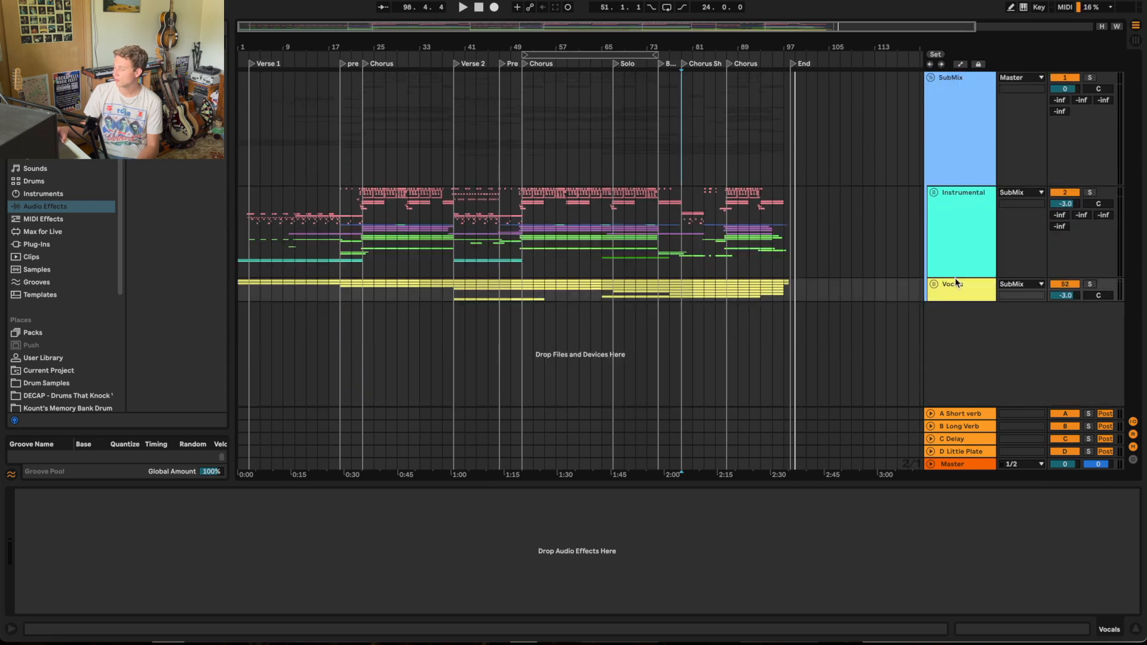
Step: Open the Trackspacer 2.5 window on the Instrumental group and play the song from the Chorus Sh marker
left_click(953, 238)
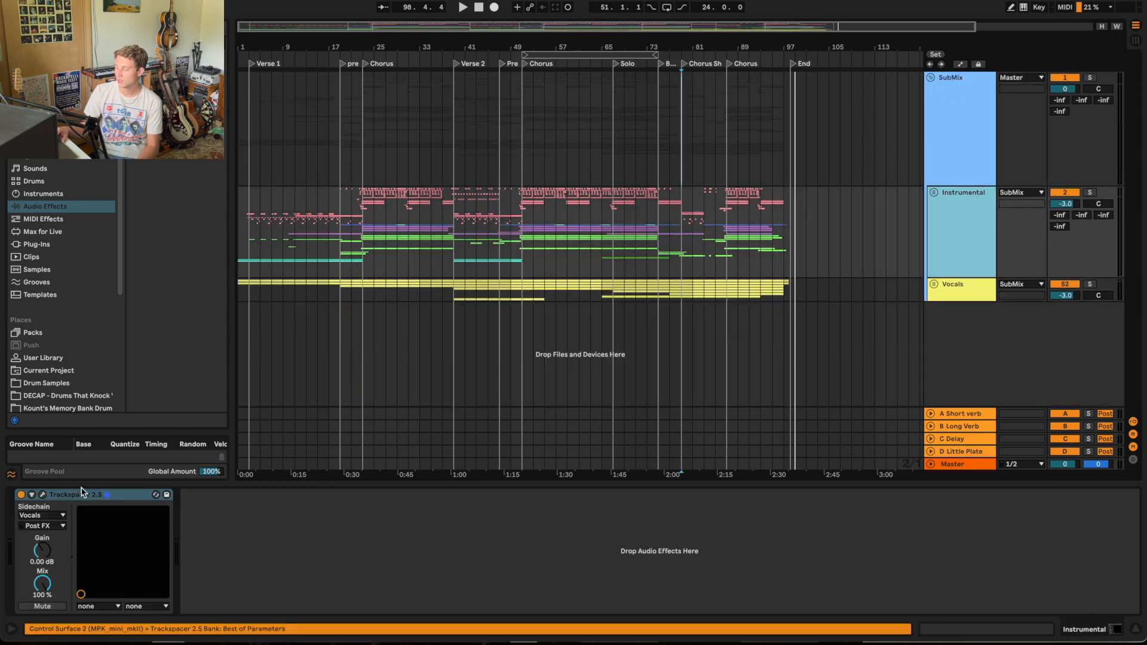
left_click(43, 494)
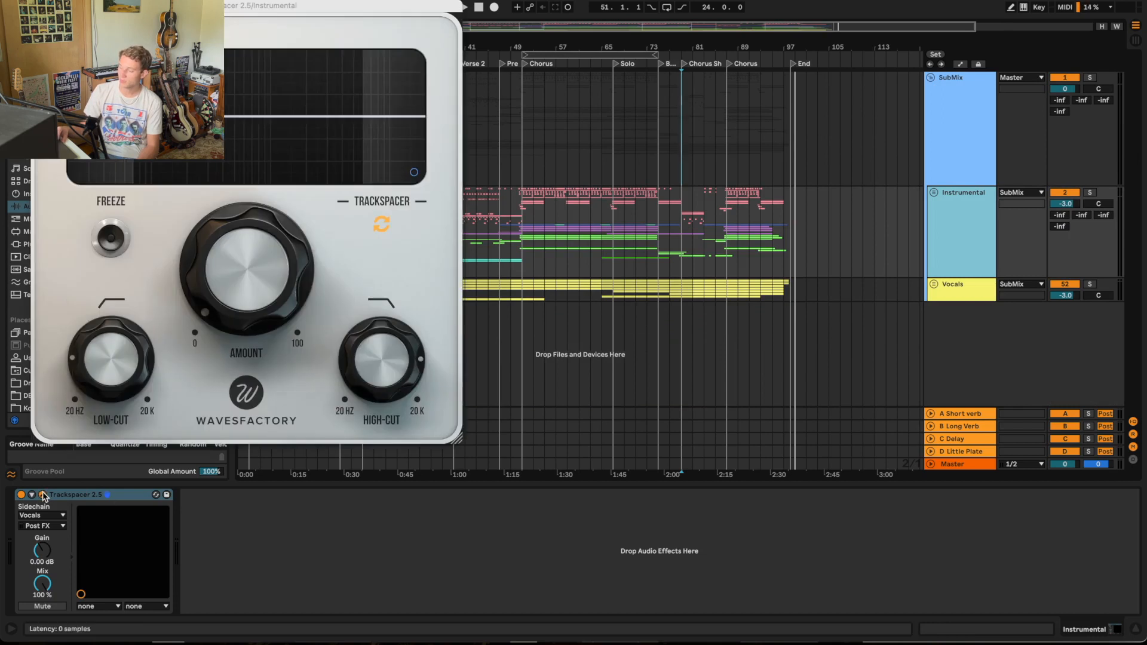
left_click(683, 64)
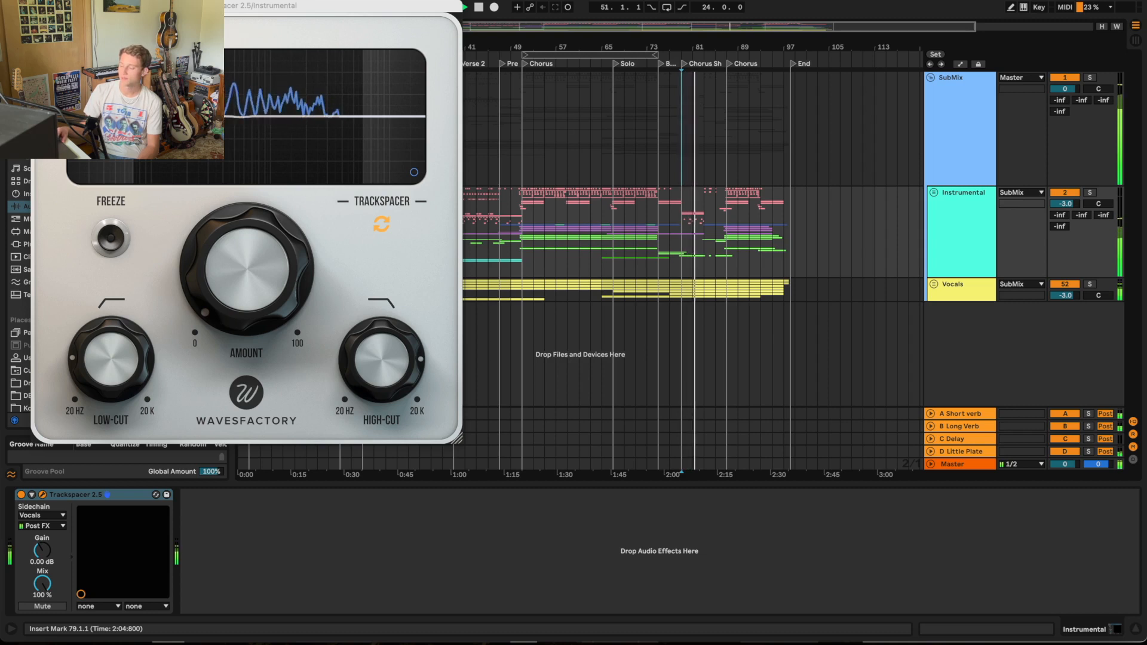
Step: Inspect Trackspacer's sidechain source list, keeping Vocals, check the Amount setting during playback and stop
left_click(45, 515)
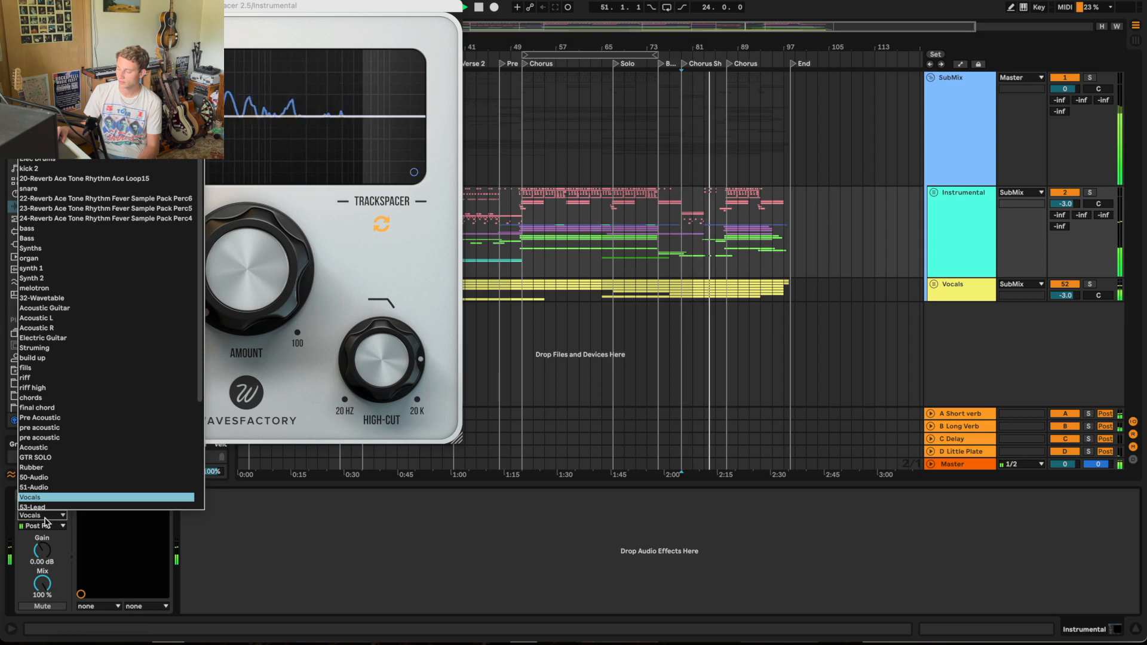
left_click(45, 518)
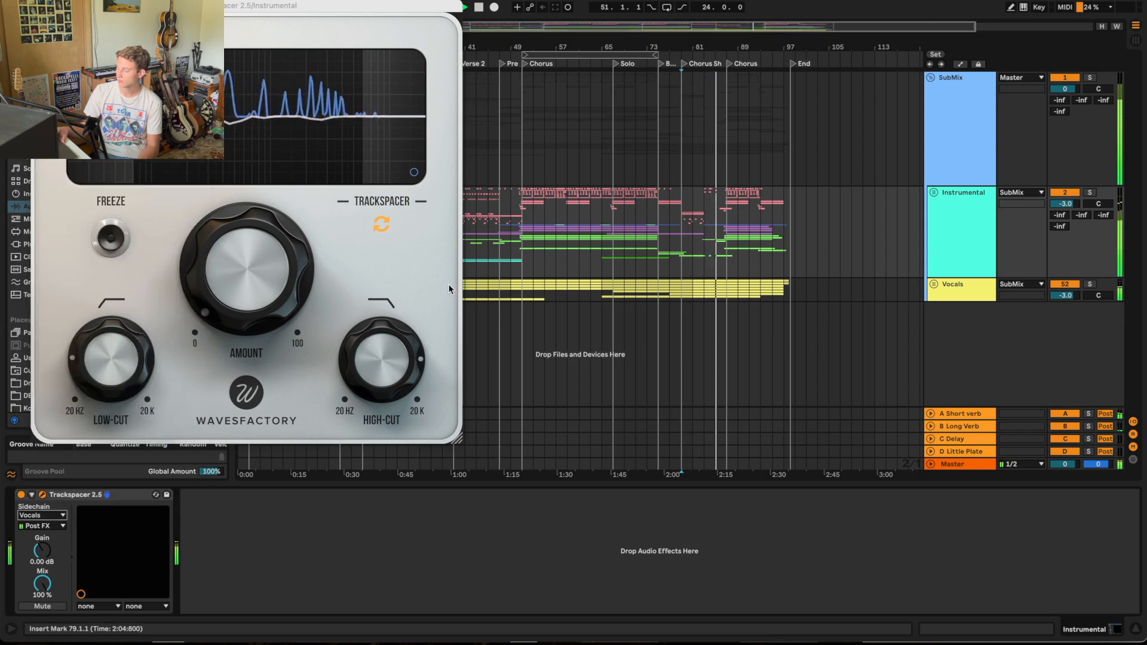
left_click(215, 304)
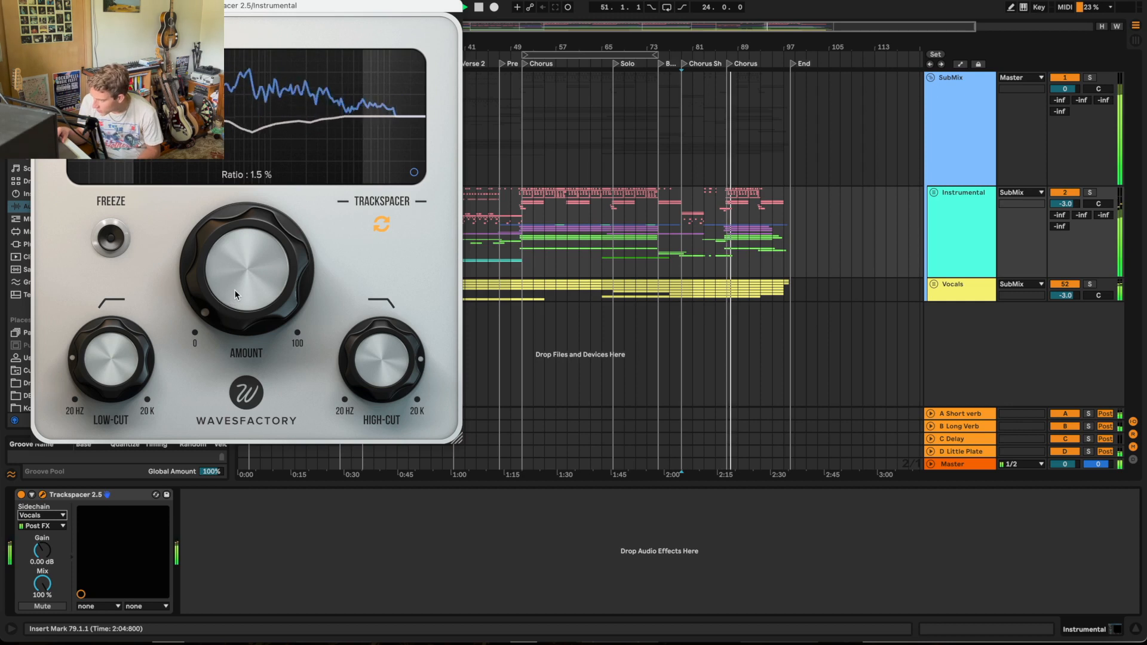
key("space")
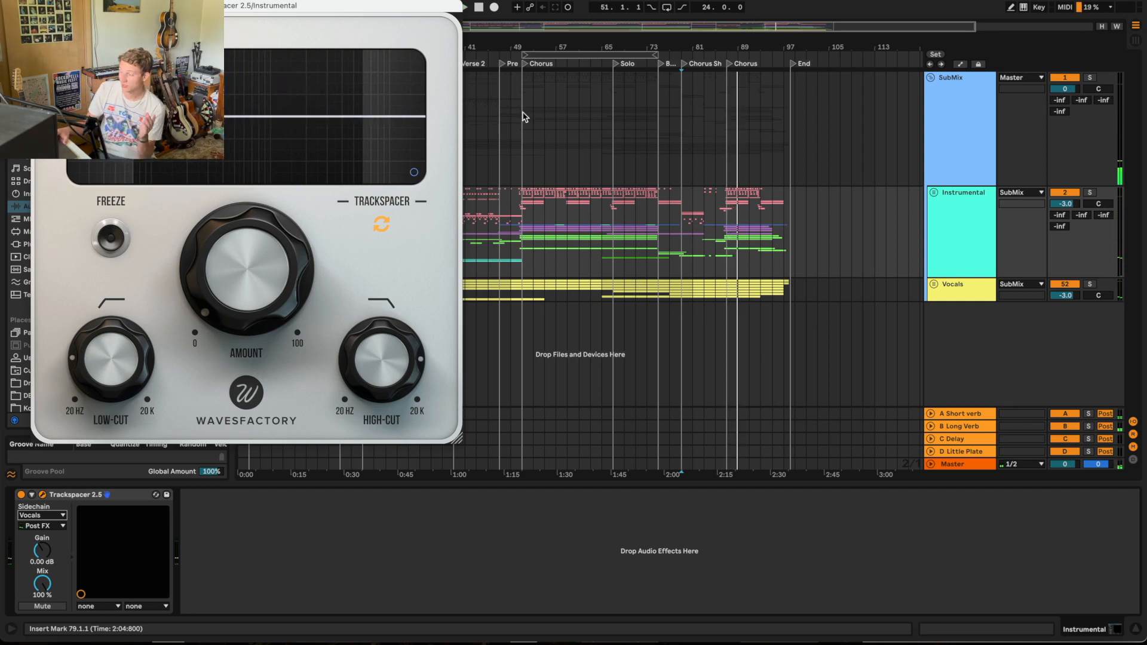
Step: Play from the second Chorus and turn Trackspacer's Amount up high to exaggerate the ducking of the instrumental
double_click(525, 64)
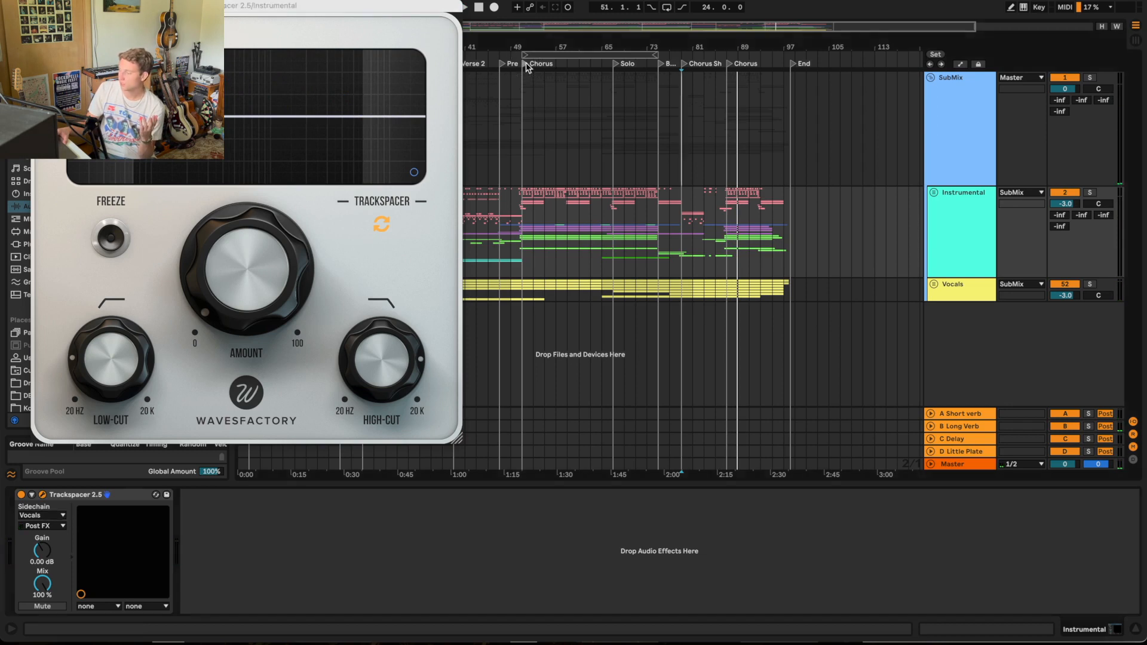
left_click_drag(255, 248, 269, 24)
left_click_drag(246, 248, 246, 215)
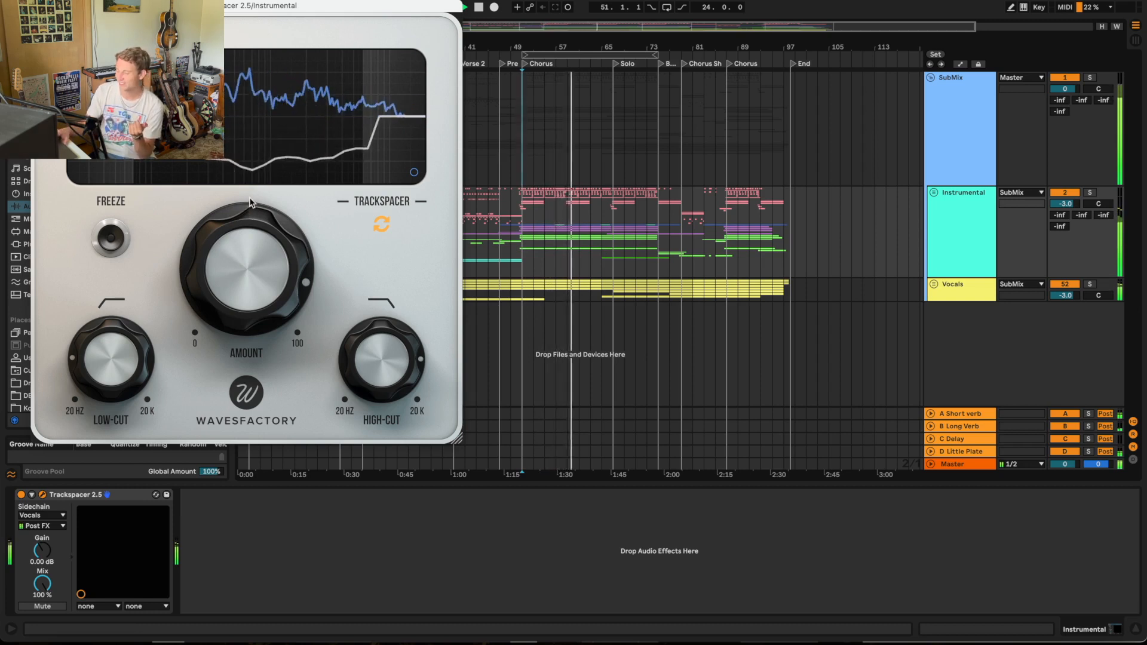
Step: Turn Trackspacer's Amount back down to just above zero, close its window and stop the playback
left_click_drag(244, 215, 256, 530)
left_click_drag(218, 280, 228, 461)
left_click_drag(232, 315, 229, 302)
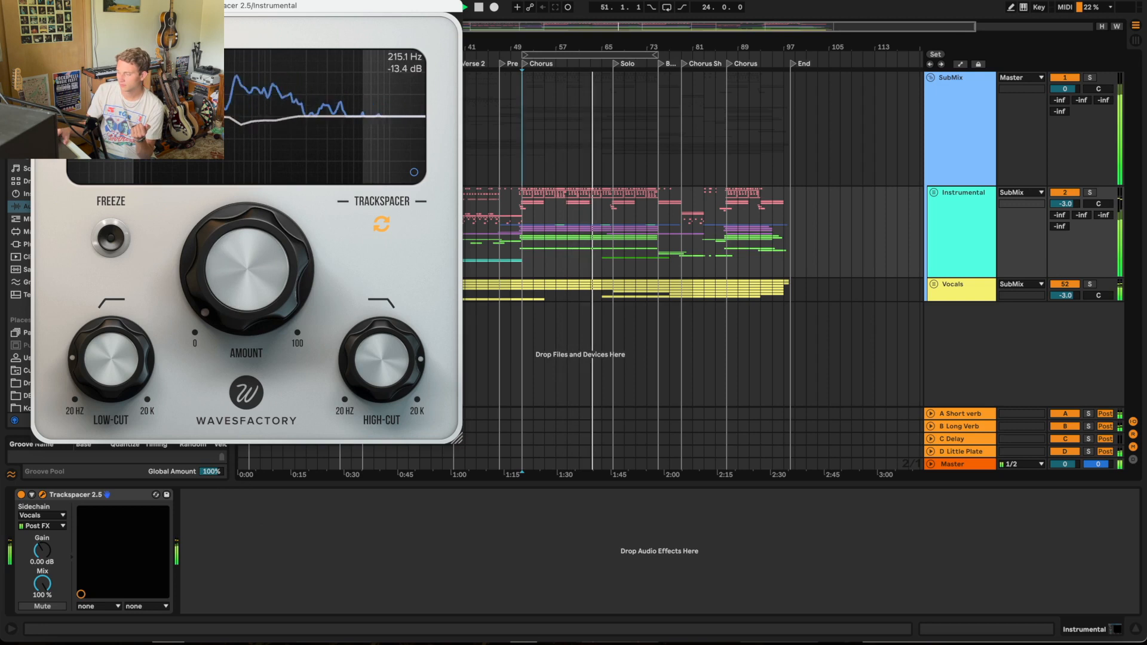
left_click(40, 6)
key("space")
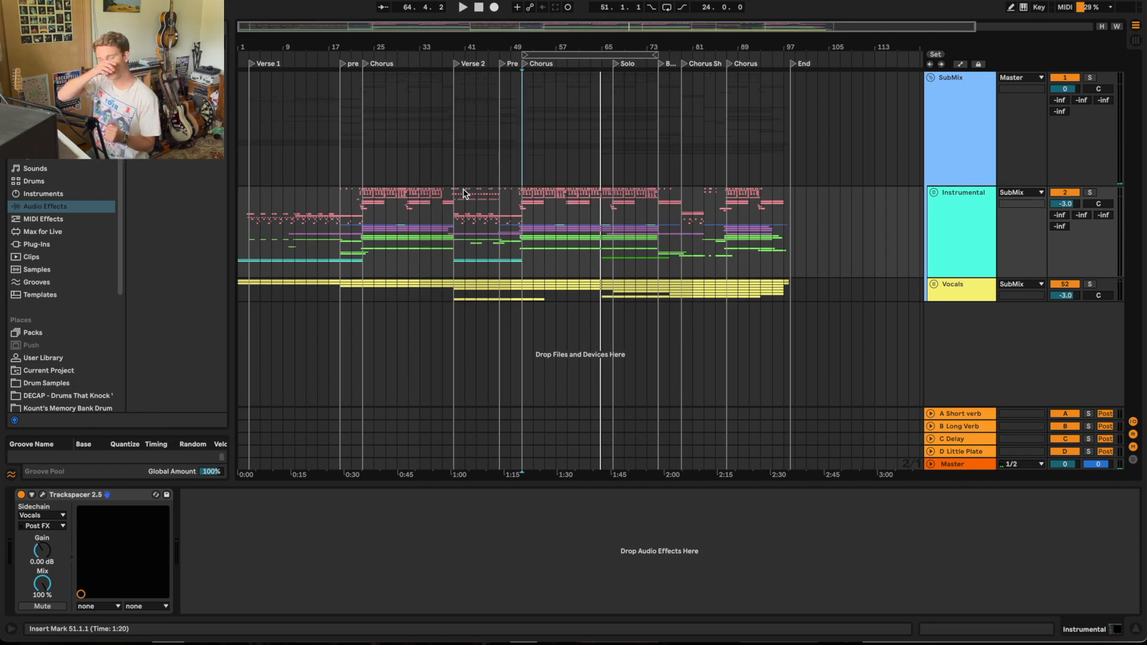
Step: Open the UAD Fairchild 670 plug-in window from the SubMix group's effect rack
left_click(946, 225)
left_click(966, 102)
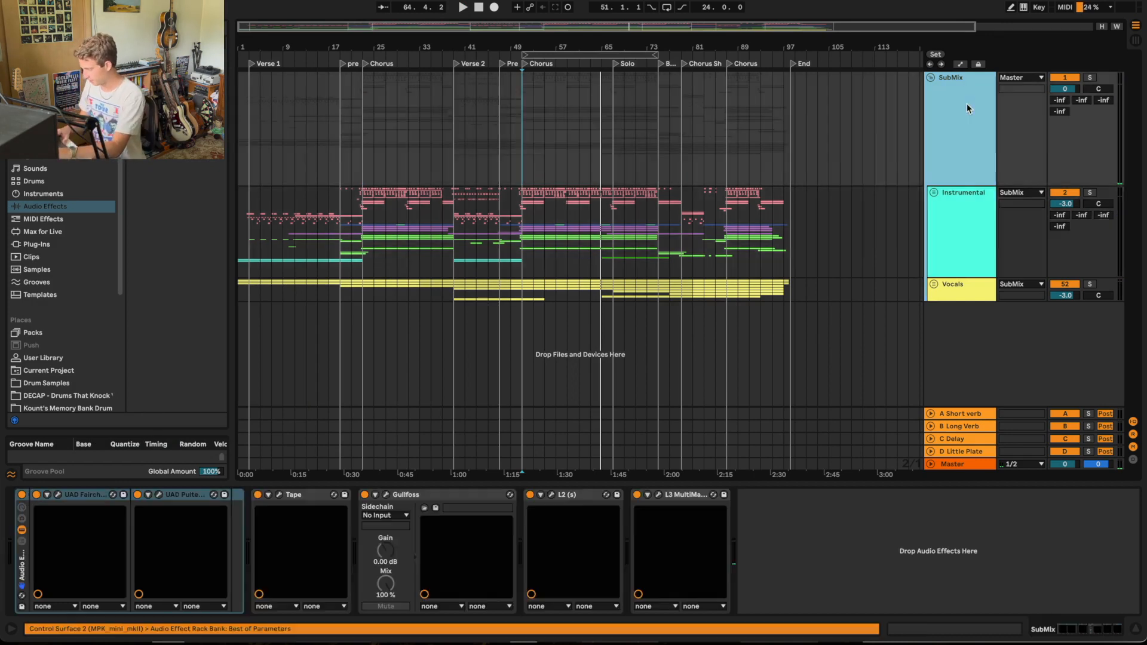
left_click(58, 496)
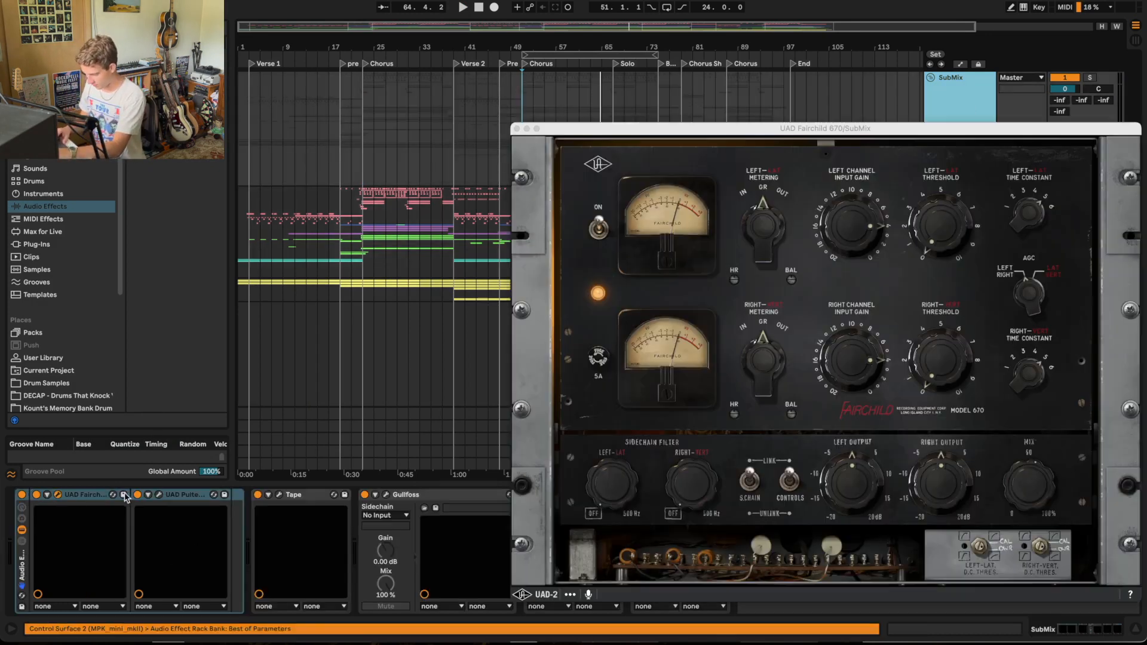
Step: Show the SubMix group's UAD Pultec EQP-1A and Tape plug-in windows, and close them along with the Fairchild 670 window
left_click(159, 495)
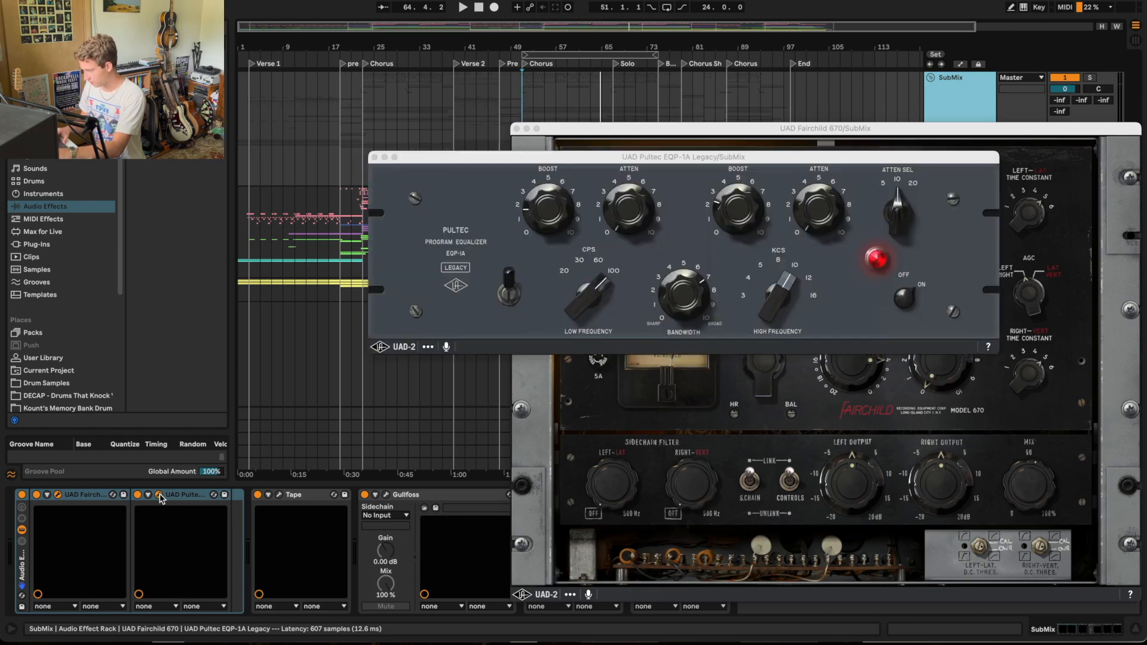
left_click(280, 495)
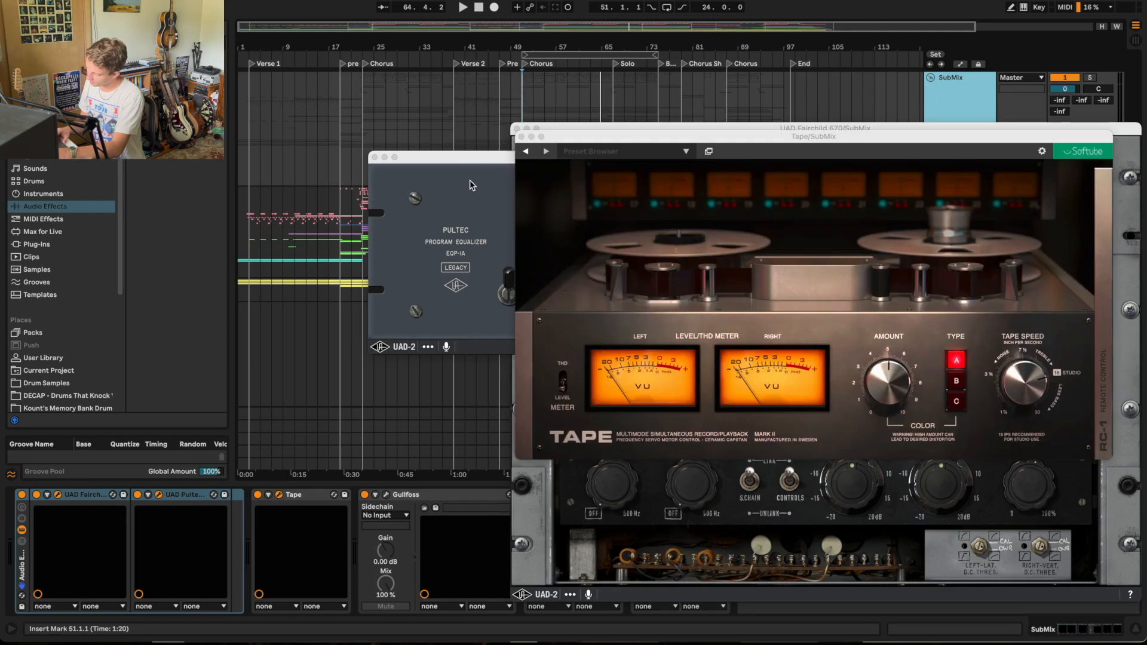
left_click(522, 138)
left_click(375, 158)
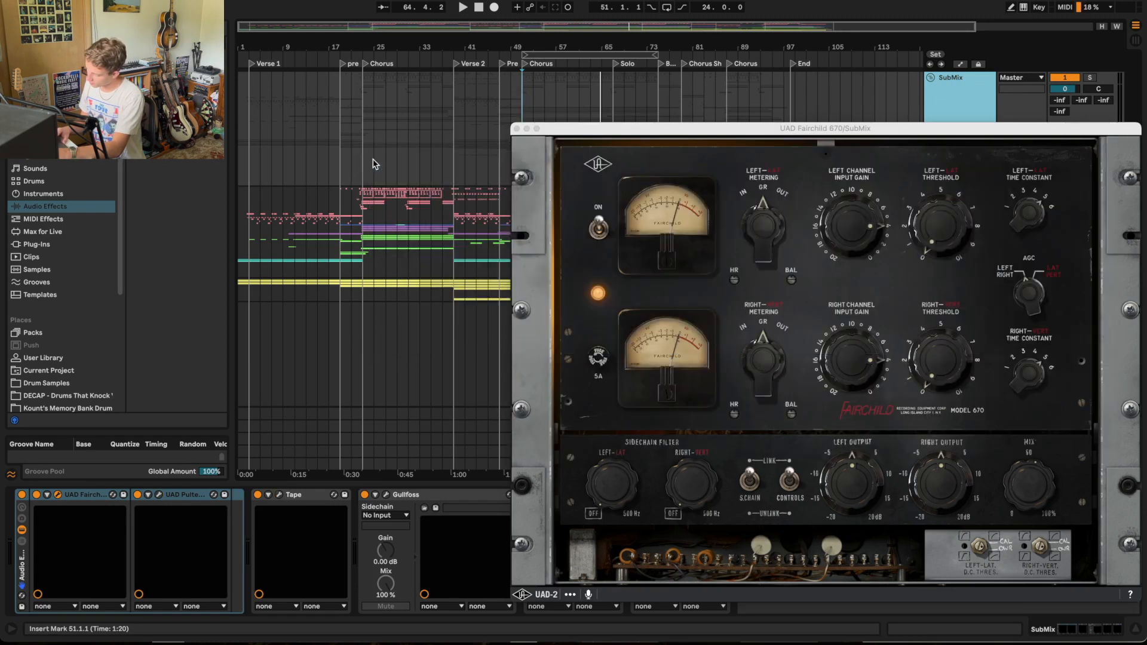
left_click(517, 129)
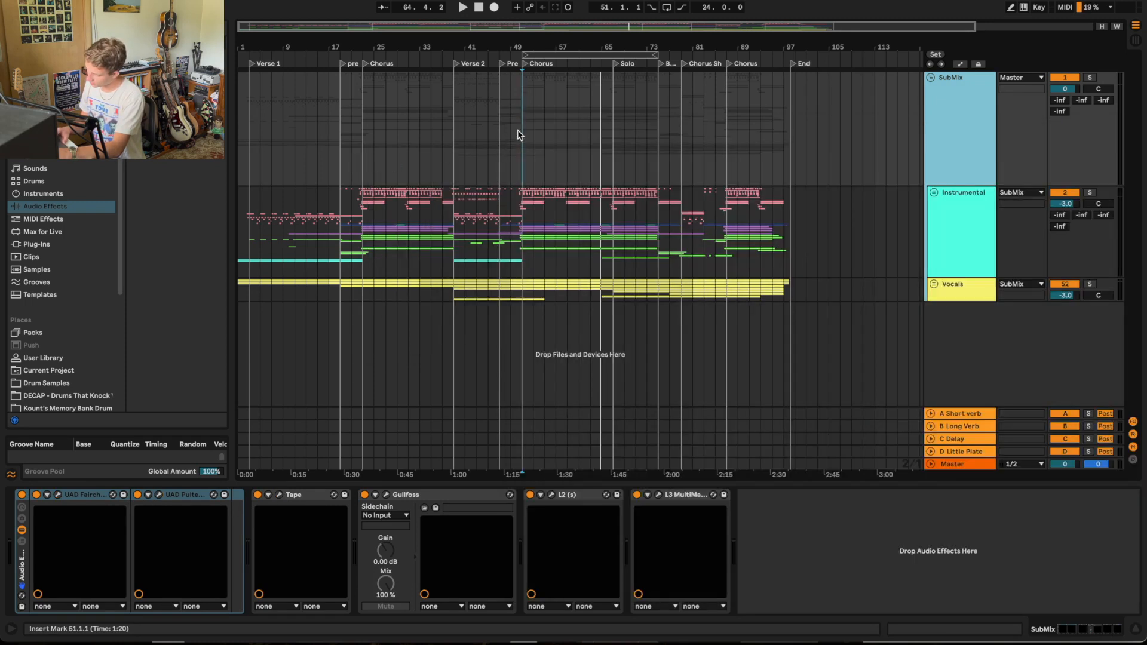
Step: Review the SubMix group's Gullfoss, L2 and L3 MultiMaximizer settings in their plug-in windows, and close all three
left_click(386, 495)
left_click(552, 496)
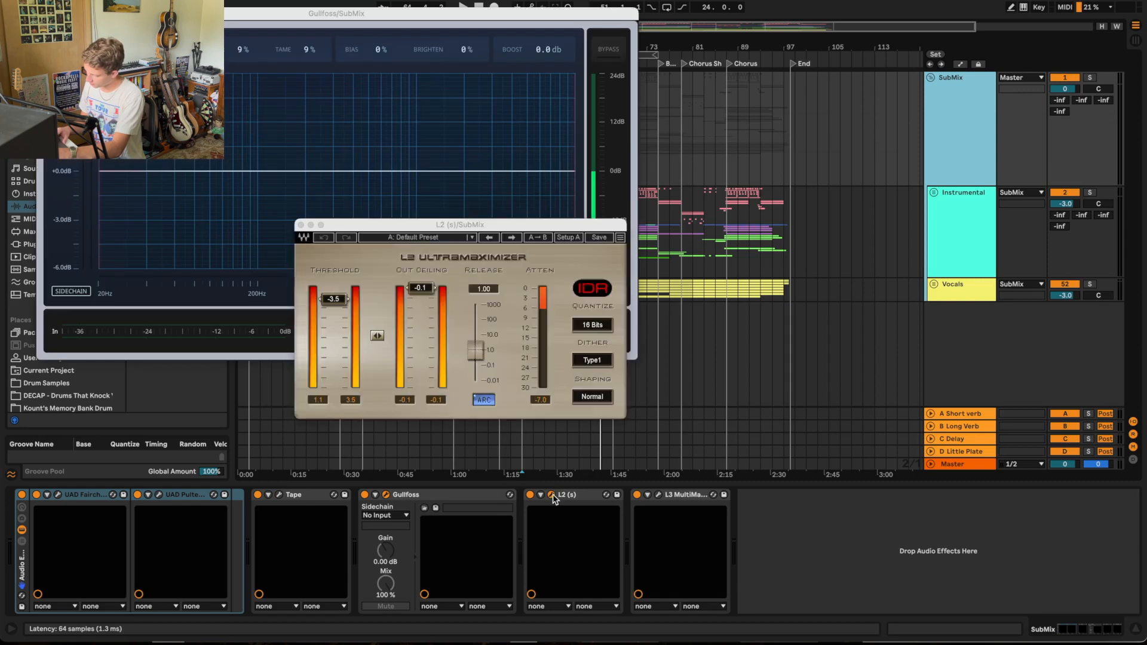
left_click(658, 495)
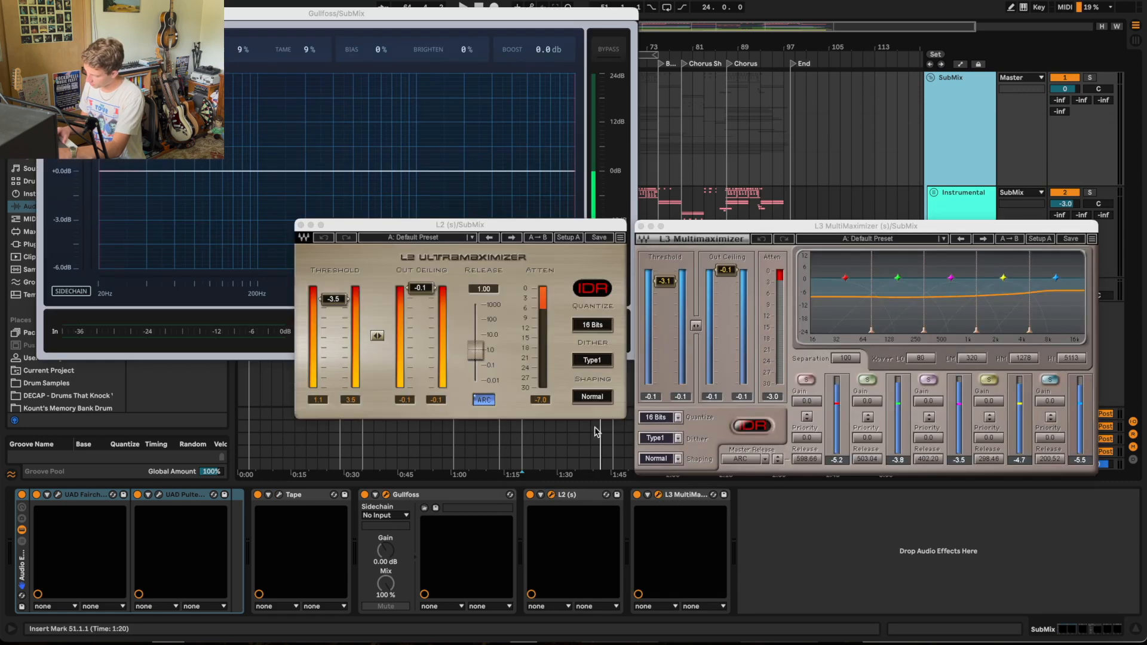
left_click(300, 225)
left_click(641, 226)
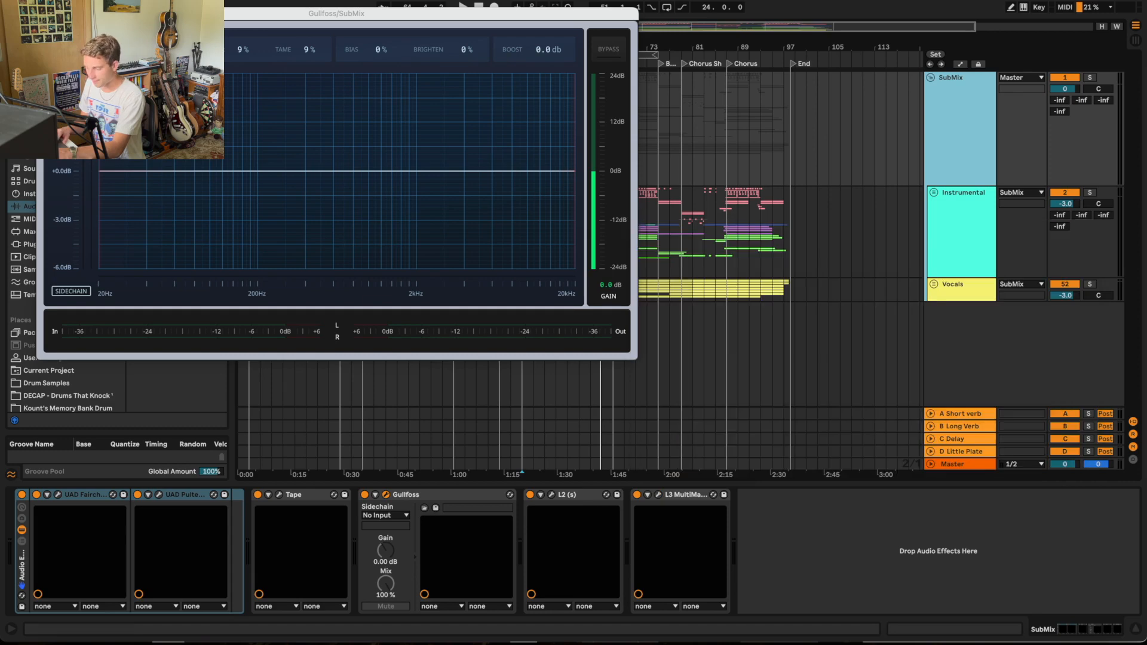
left_click(48, 14)
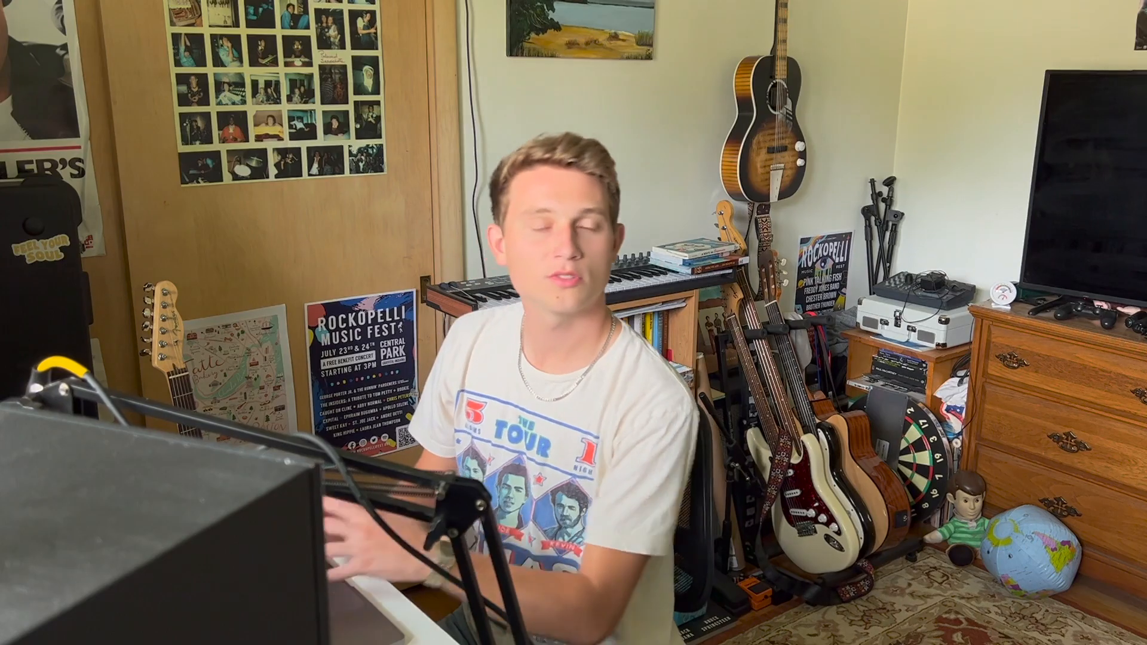